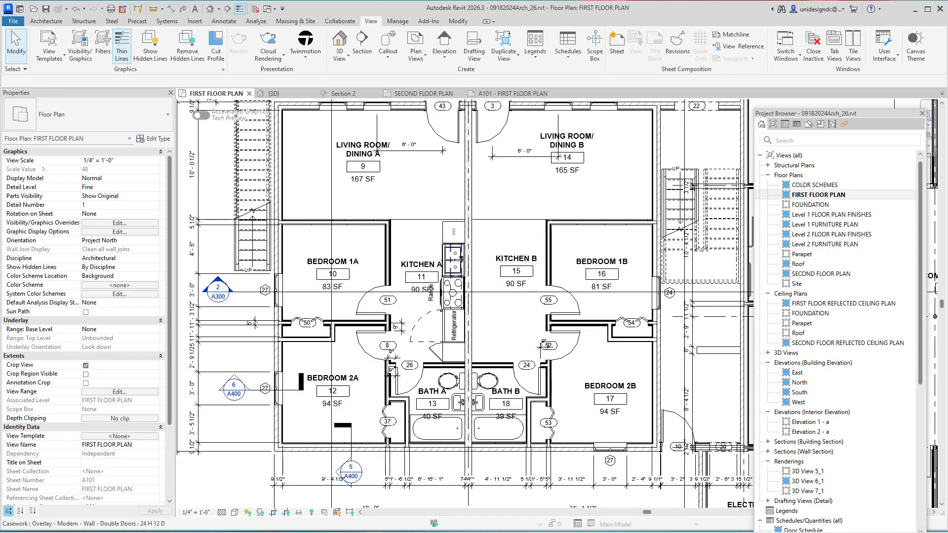
Step: Draw a rectangular callout around Kitchen A on the first floor plan
scroll(454, 322, down, 2)
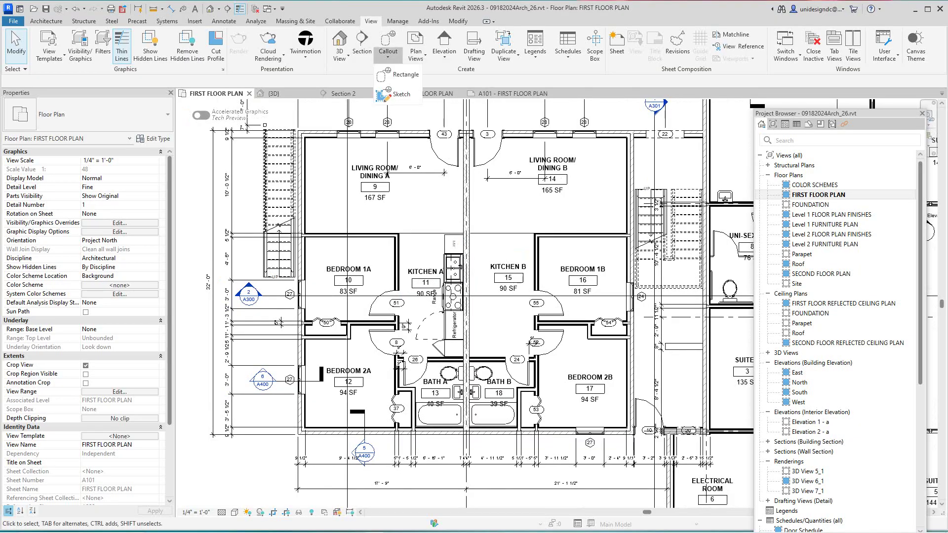
click(389, 44)
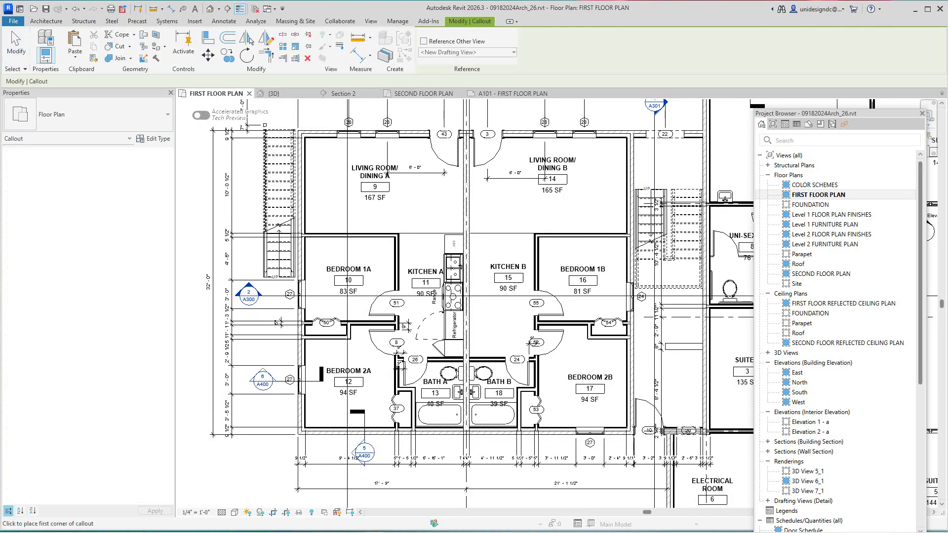
scroll(408, 291, up, 4)
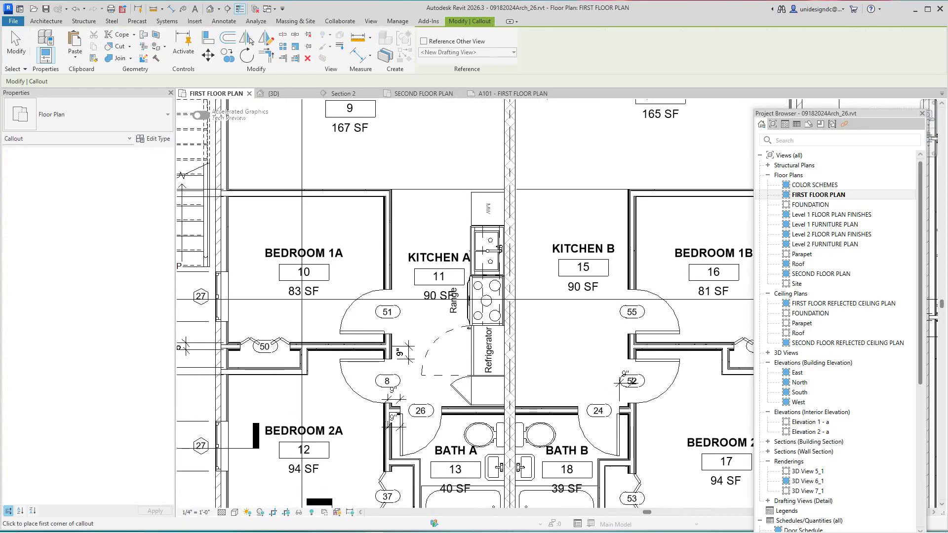
click(386, 168)
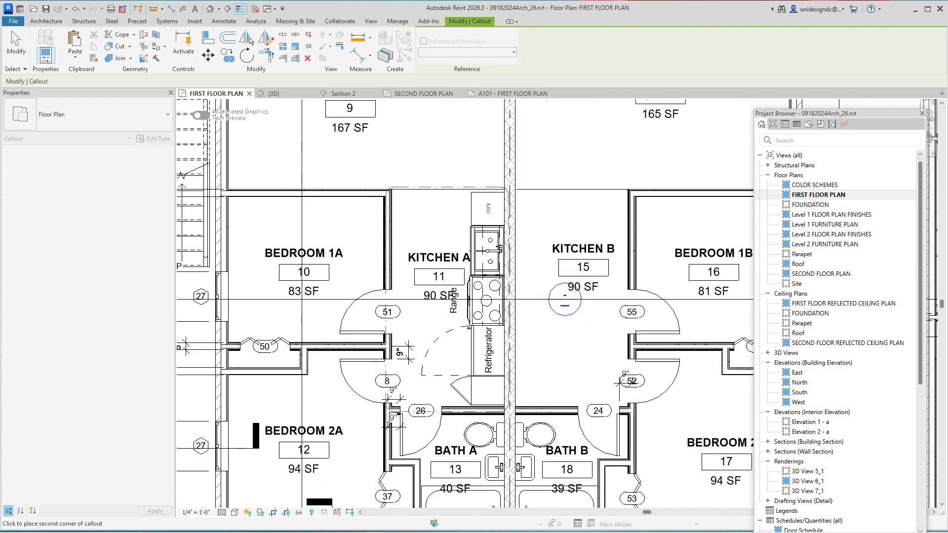
click(386, 187)
scroll(507, 266, up, 2)
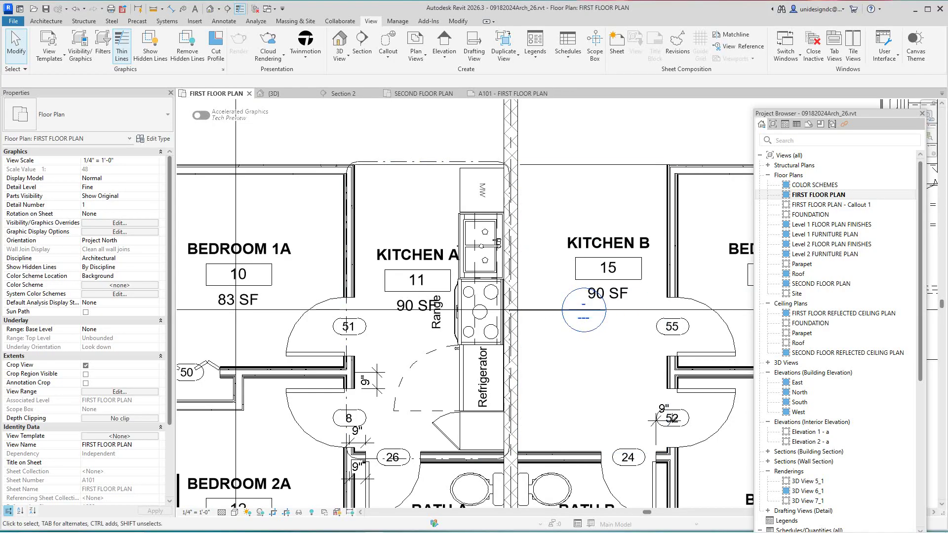
Step: Move the Kitchen A callout's head above the kitchen, into Living Room/Dining A, and deselect the callout
click(584, 310)
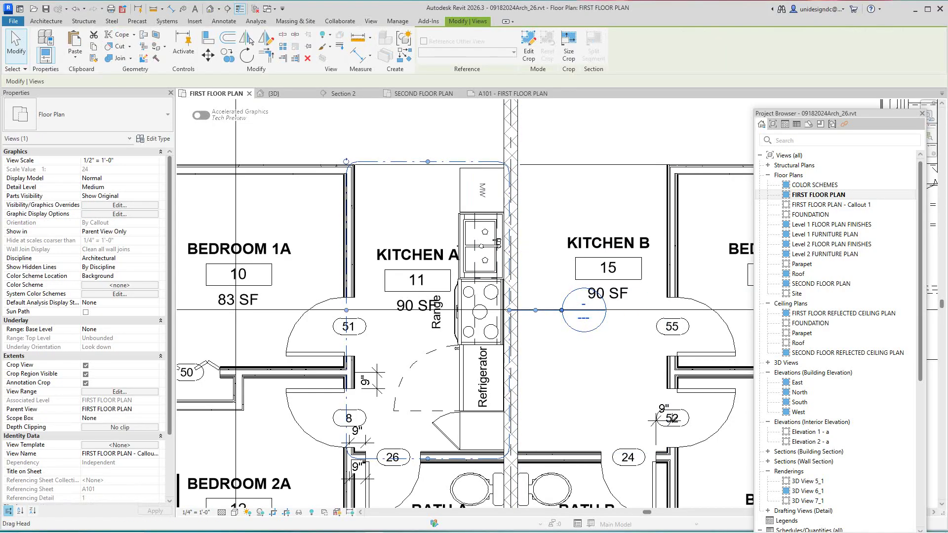
drag(584, 310, 426, 111)
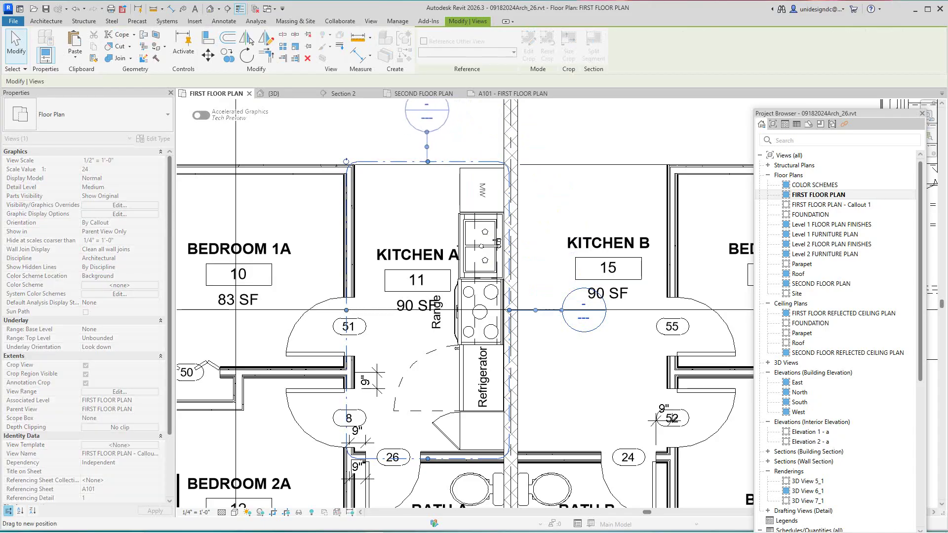
scroll(307, 478, down, 3)
scroll(523, 106, down, 3)
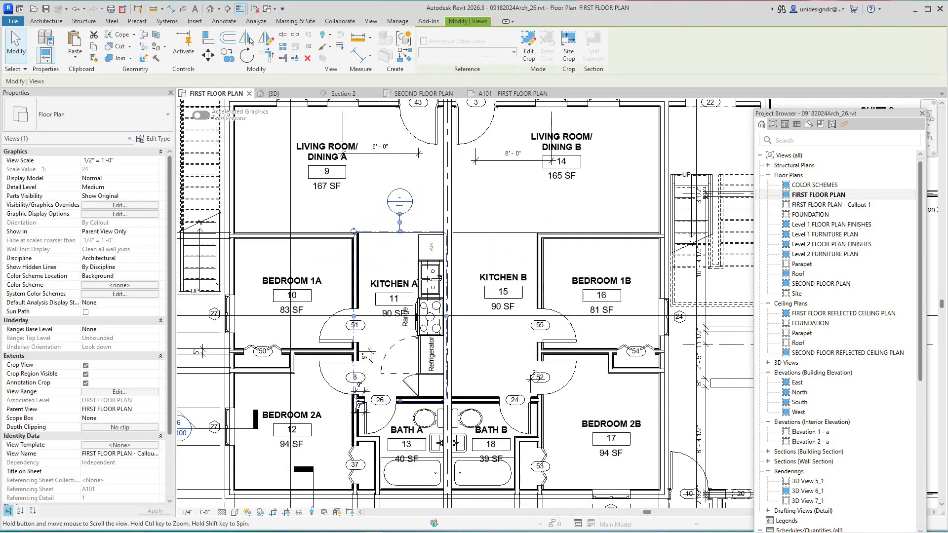
scroll(432, 203, up, 4)
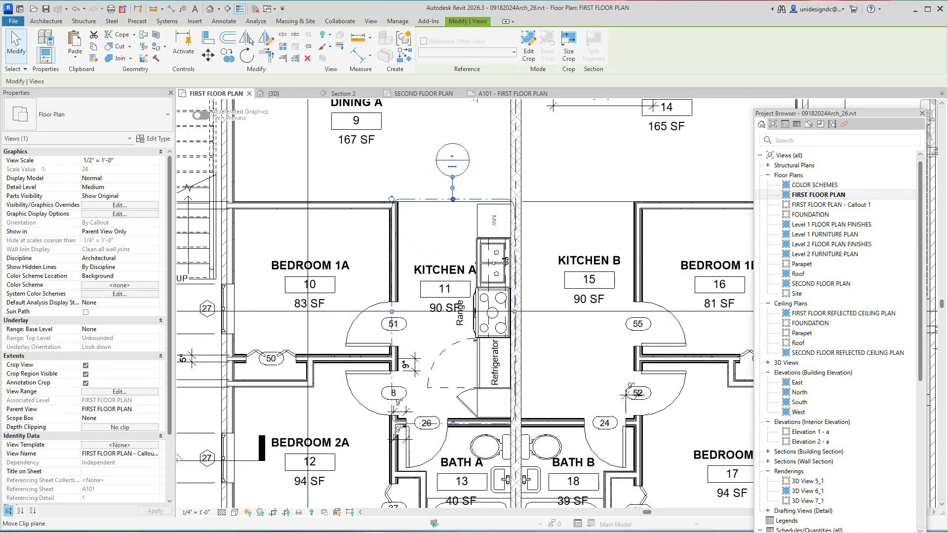
scroll(475, 290, down, 3)
scroll(330, 352, down, 3)
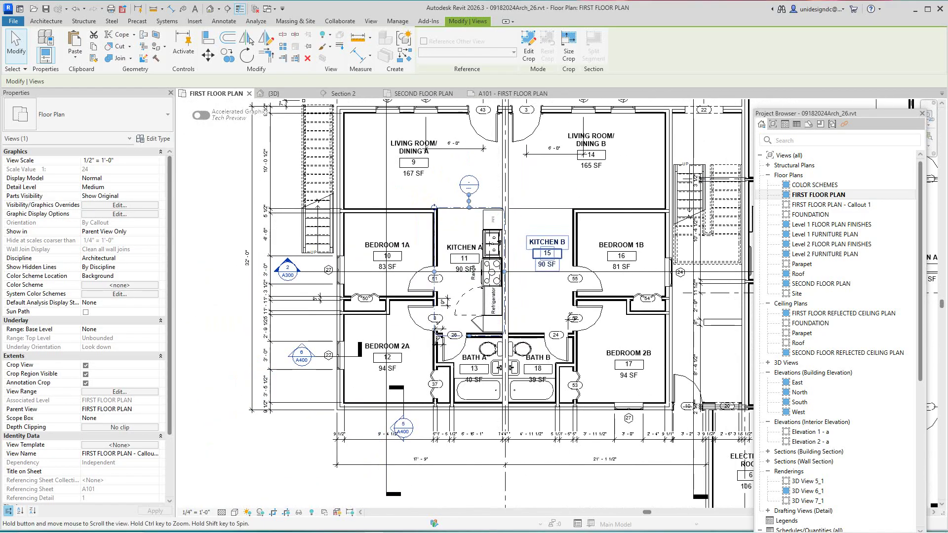
key(Escape)
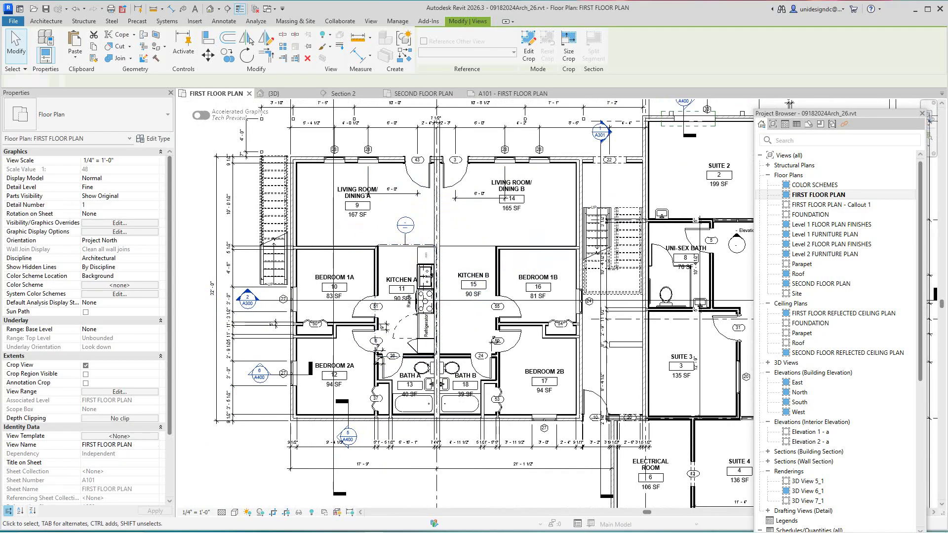
Step: Open the view defined by the Kitchen A callout from its head
scroll(410, 225, up, 2)
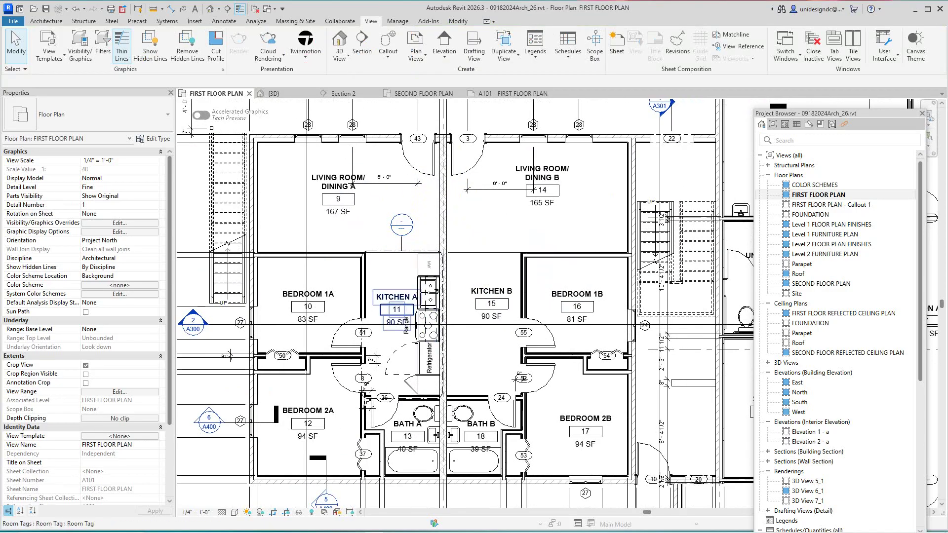
scroll(416, 314, up, 2)
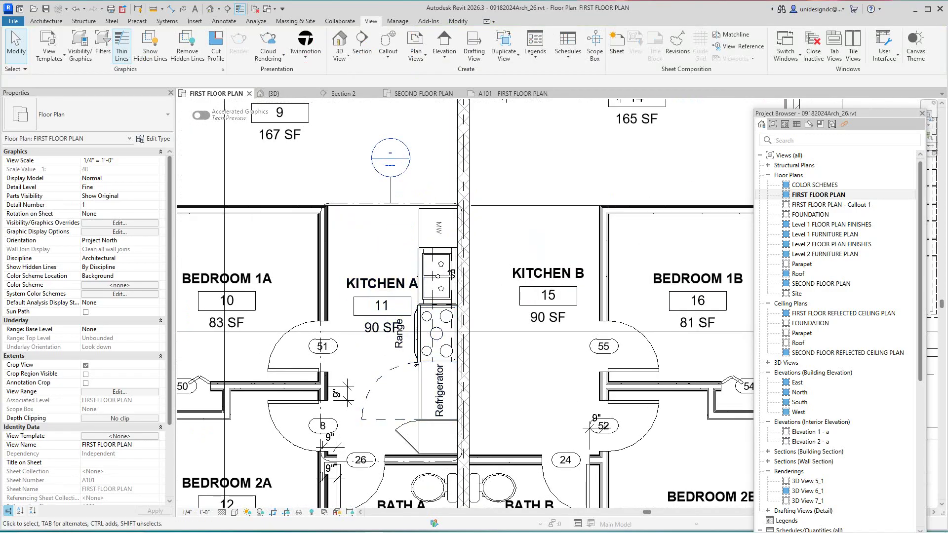
scroll(343, 340, down, 4)
scroll(368, 262, up, 2)
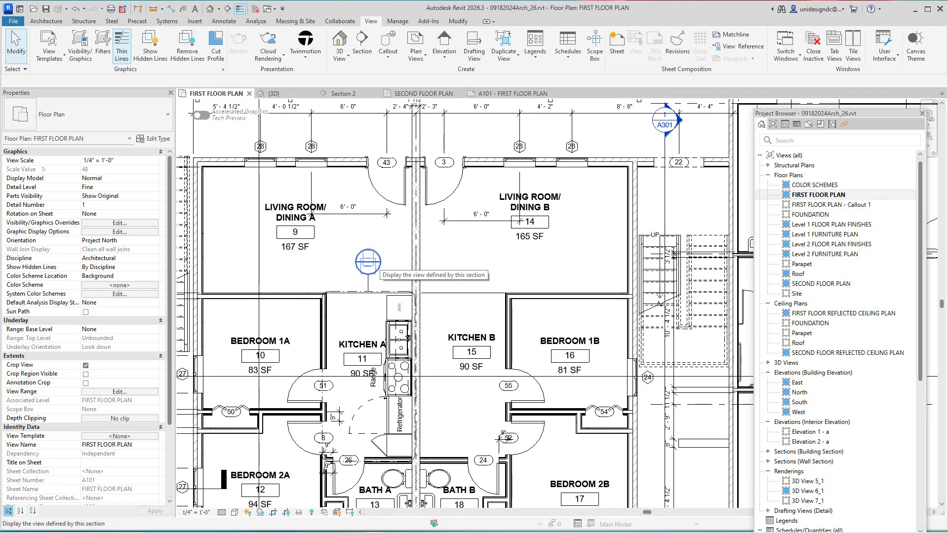
double_click(368, 262)
scroll(403, 347, down, 2)
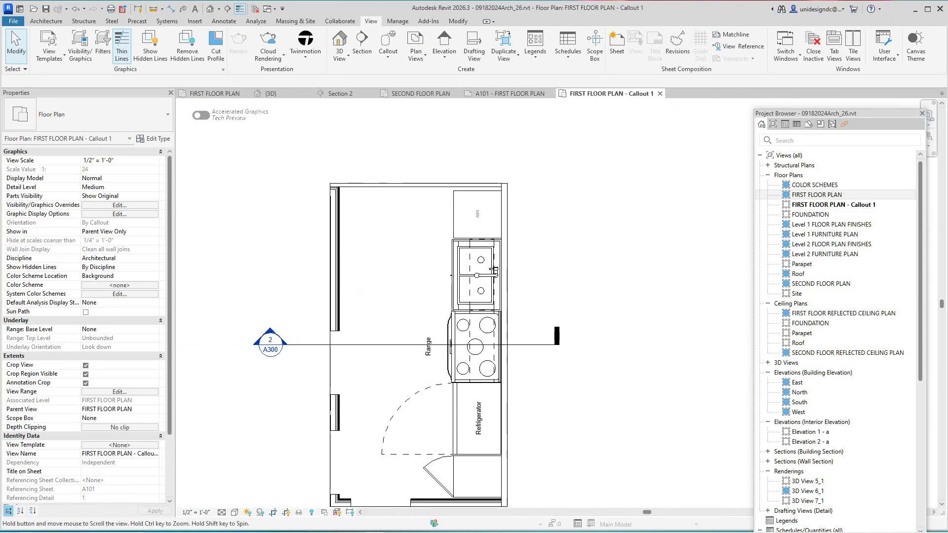
Step: Hide the building section line crossing the kitchen in the callout view
click(402, 347)
right_click(354, 347)
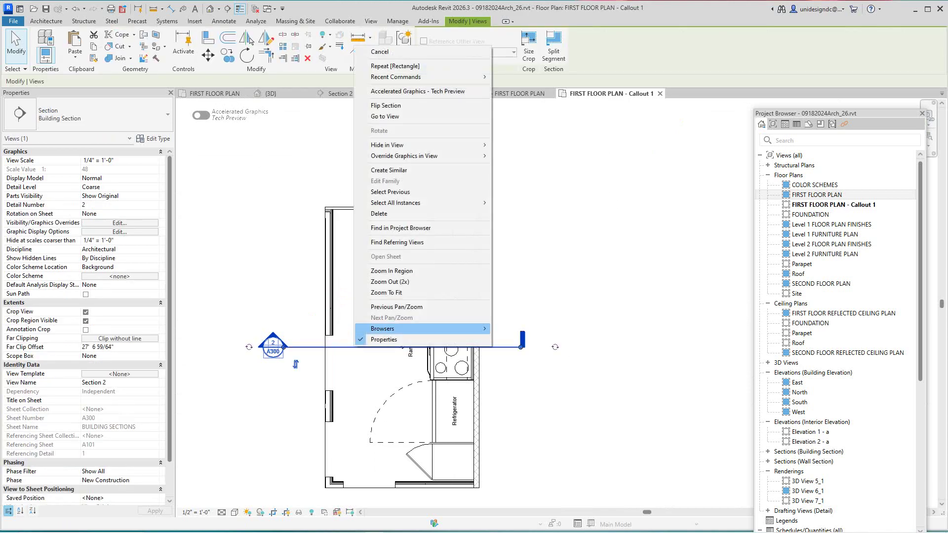
mouse_move(420, 145)
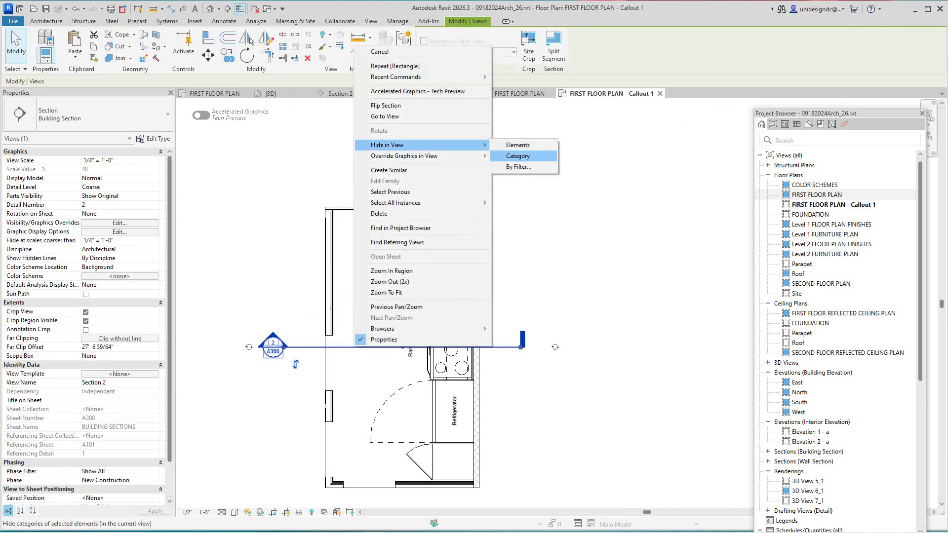
click(518, 156)
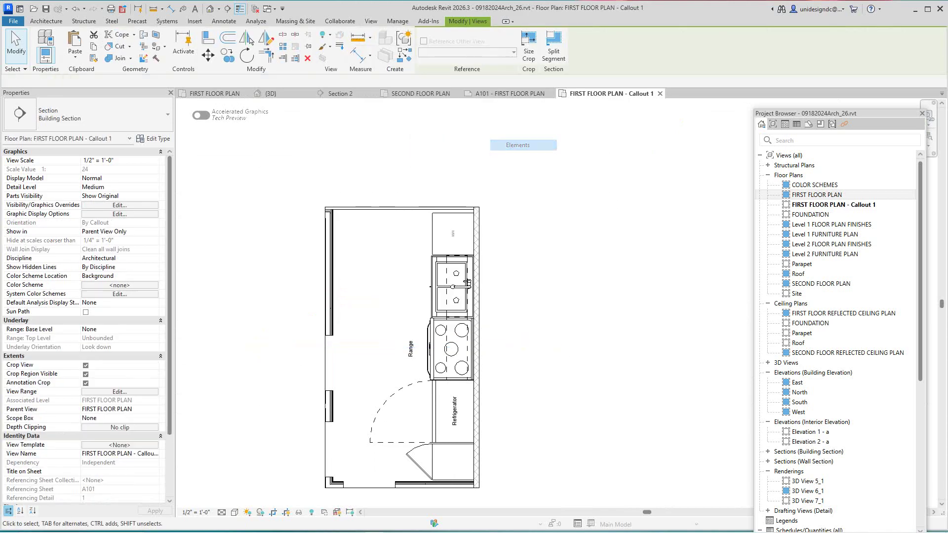
scroll(469, 295, down, 1)
scroll(470, 295, up, 2)
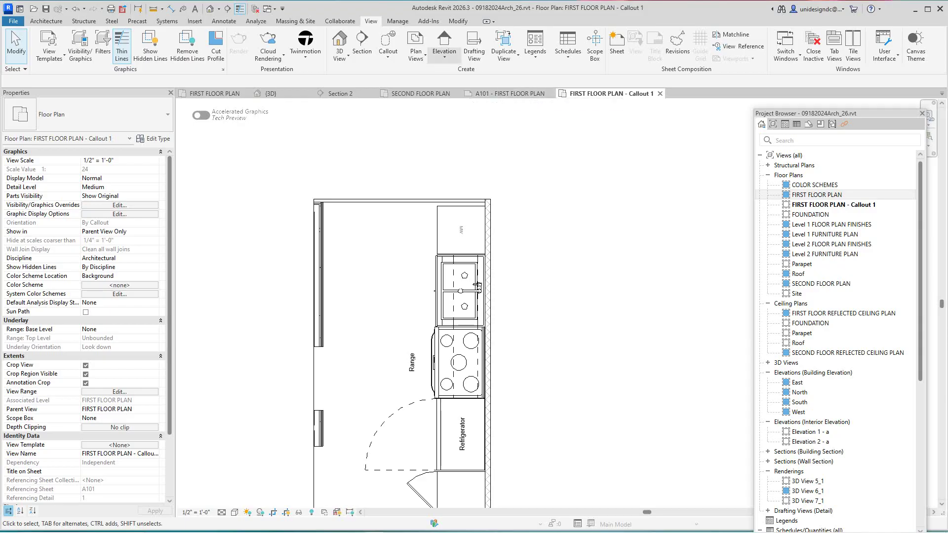
Step: Place a Building Elevation marker in the kitchen's open floor area, beside the range, and end the command
click(444, 57)
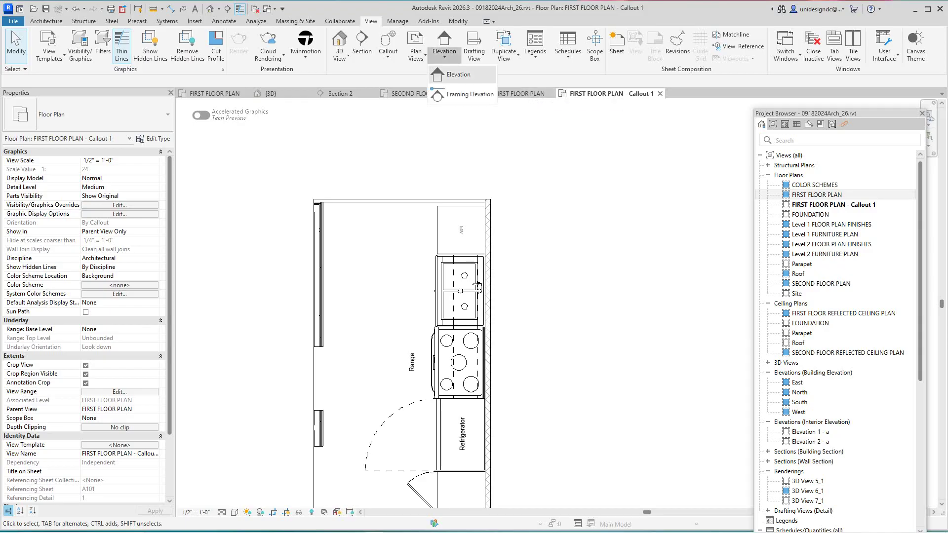
click(458, 74)
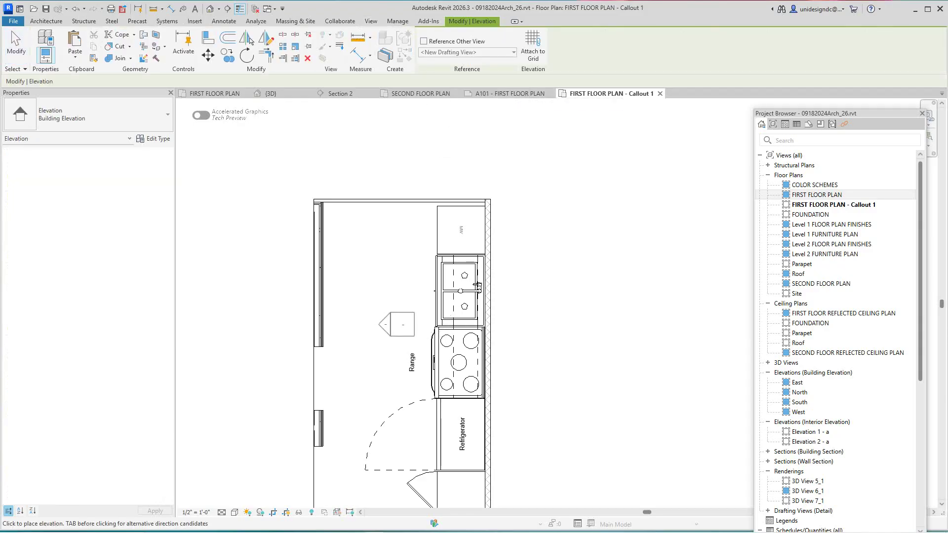
scroll(375, 313, up, 1)
scroll(378, 315, down, 1)
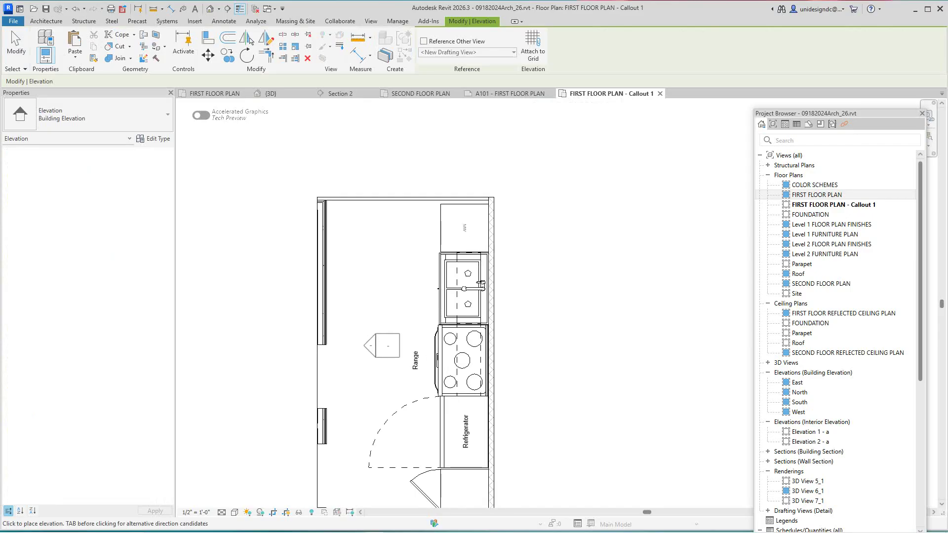
click(385, 341)
right_click(388, 341)
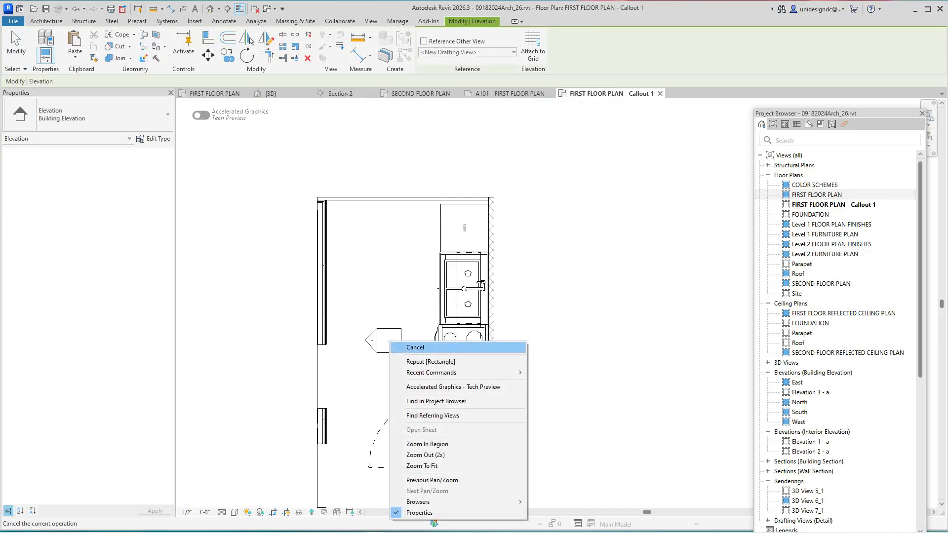
click(410, 348)
Step: Enable the upward-facing elevation view on the kitchen's elevation marker
scroll(421, 339, up, 1)
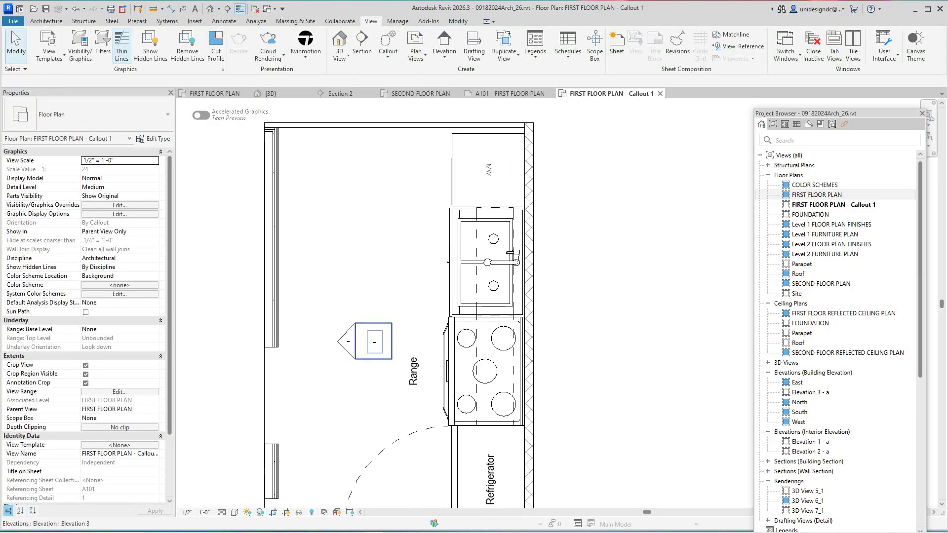
click(374, 341)
click(373, 287)
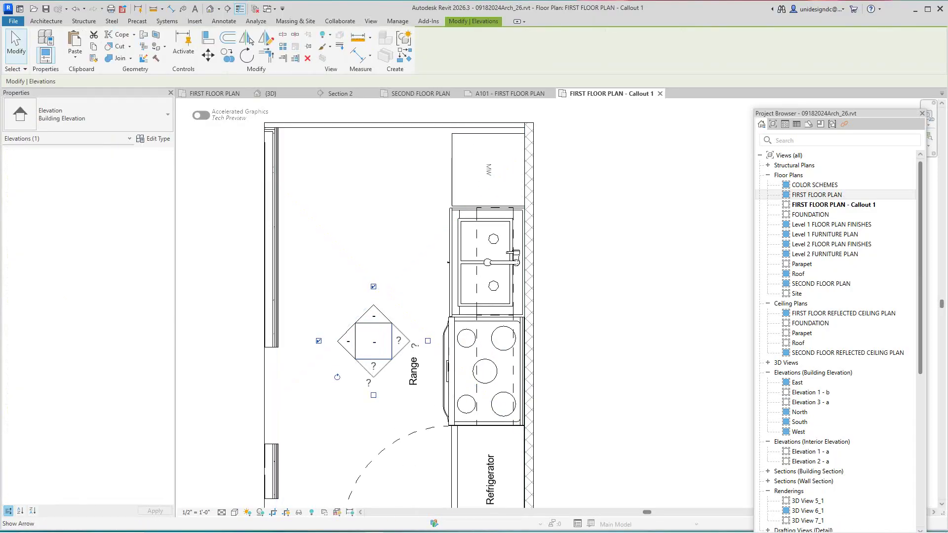
click(375, 272)
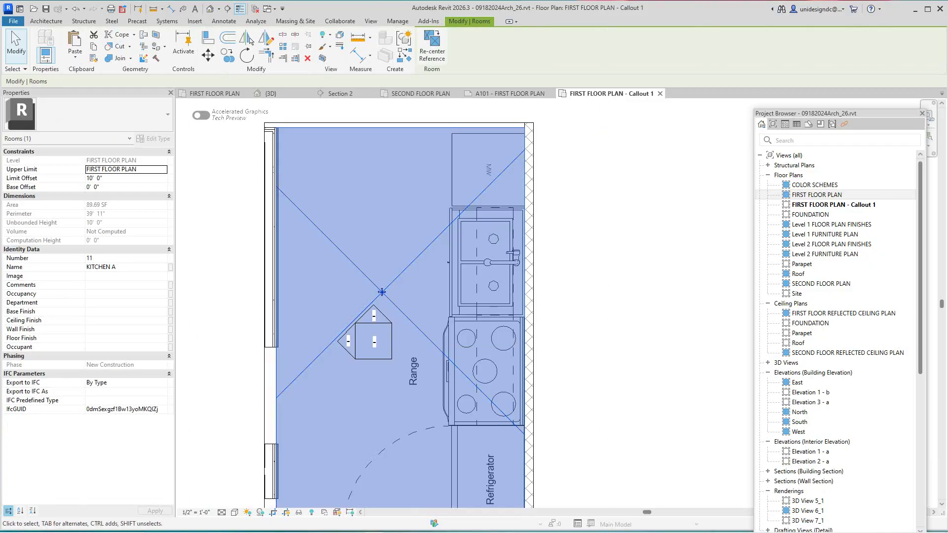
key(Escape)
Step: Enable the marker's two remaining elevation views, facing the range and the lower kitchen wall, and deselect it
scroll(383, 345, up, 1)
click(374, 341)
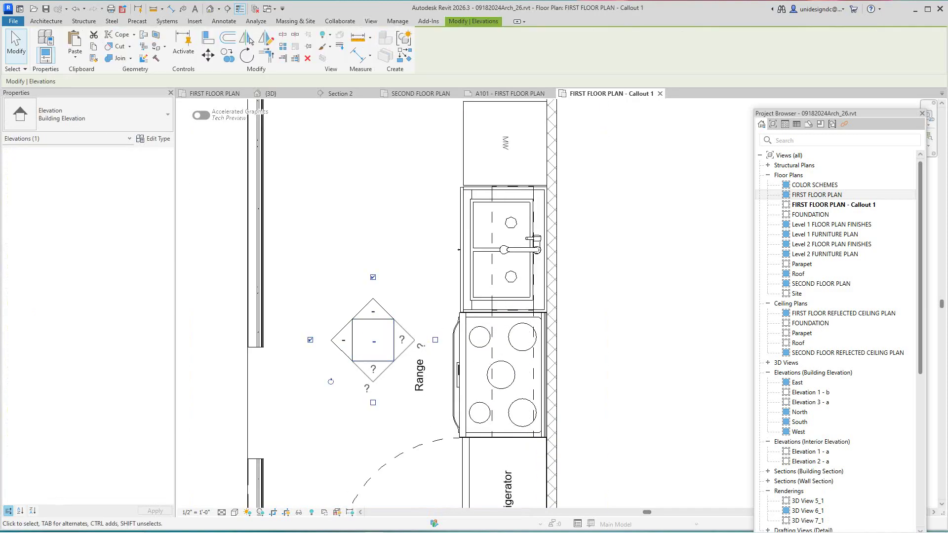
click(435, 340)
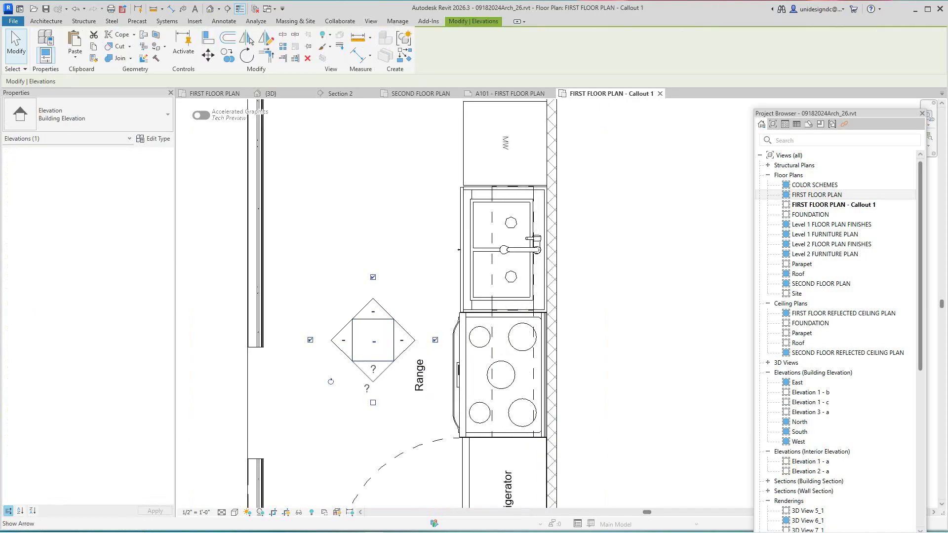
click(373, 402)
scroll(372, 349, down, 4)
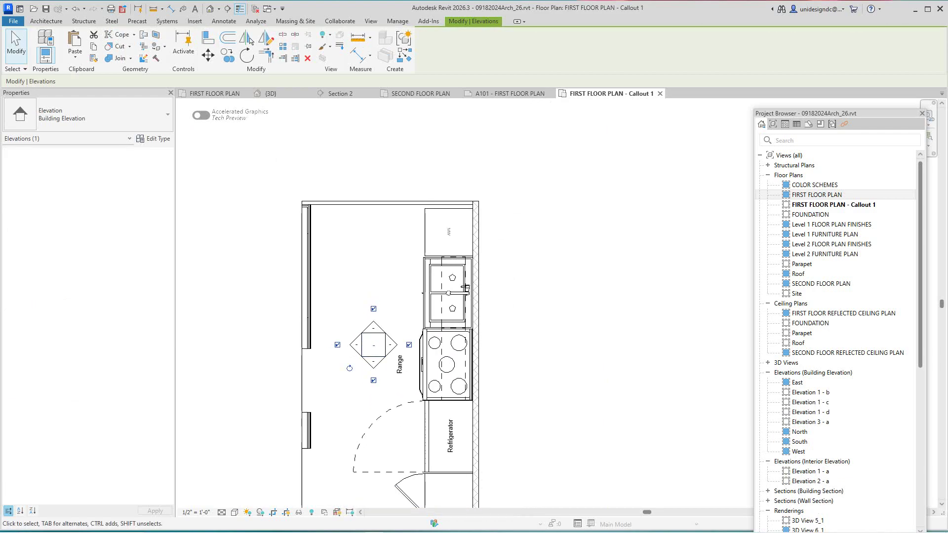
click(579, 341)
scroll(578, 340, down, 3)
middle_drag(579, 341, 561, 288)
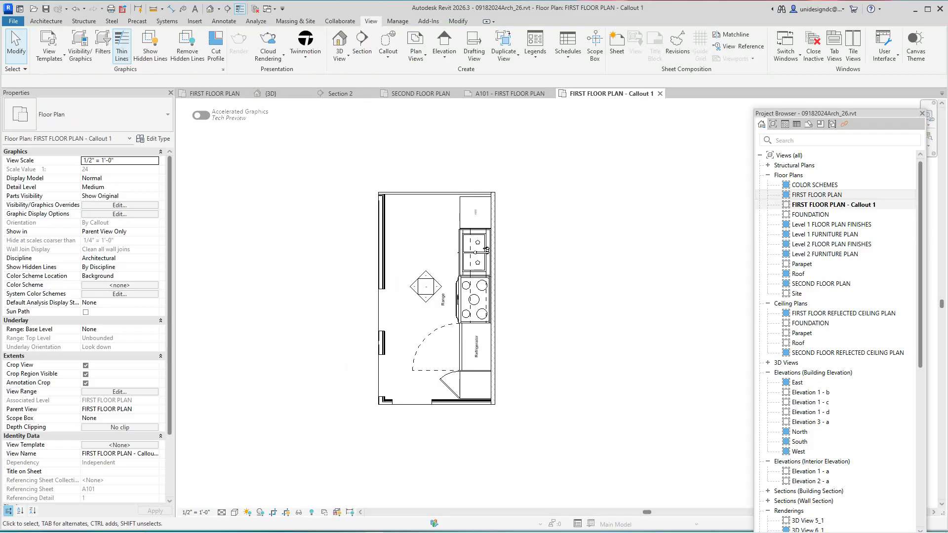
right_click(790, 204)
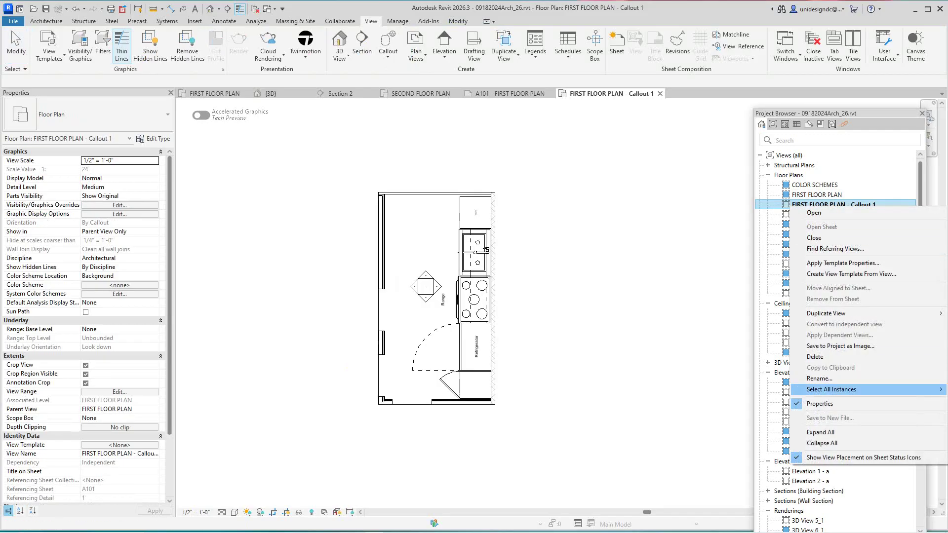
click(820, 378)
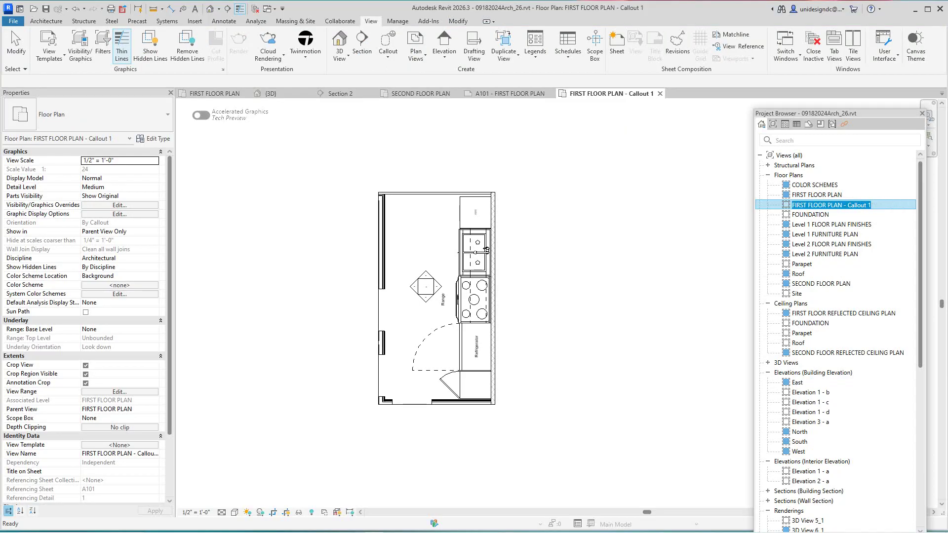
key(End)
key(shift+Home)
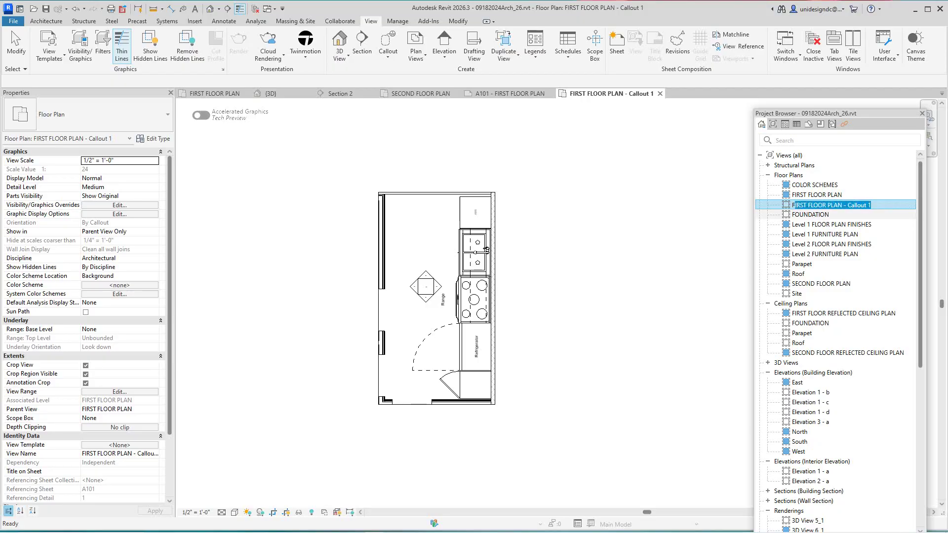
key(Return)
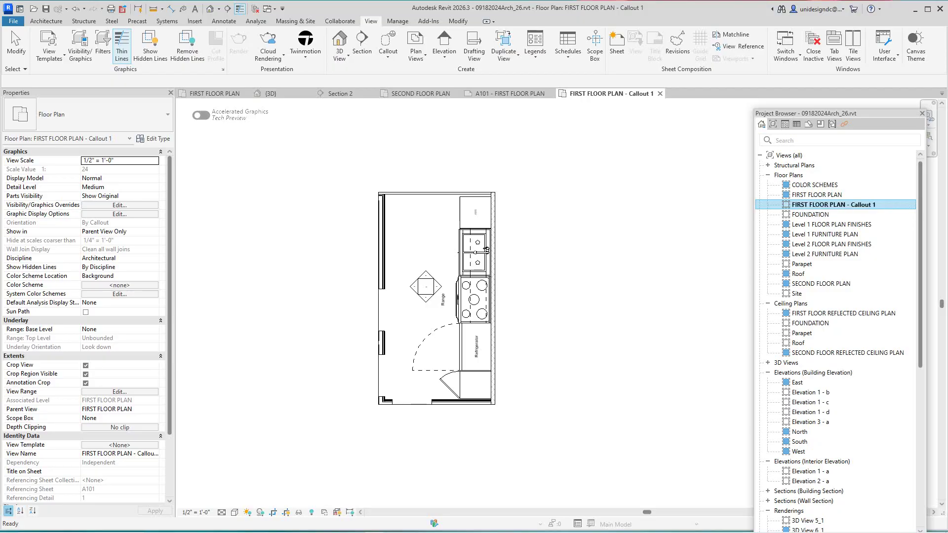
Step: Rename the first floor callout view as FIRST FLOOR PARTIAL PLAN KITCHEN
key(shift+F10)
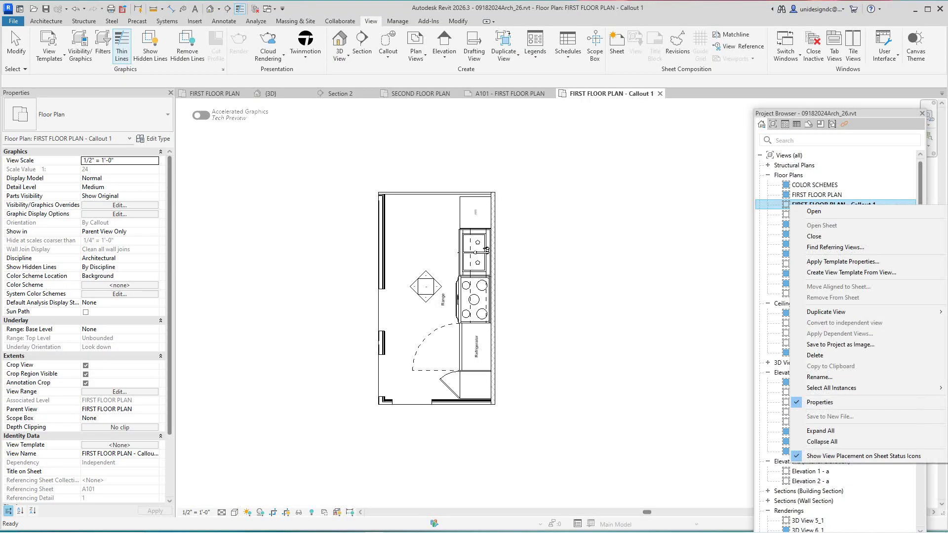
key(Return)
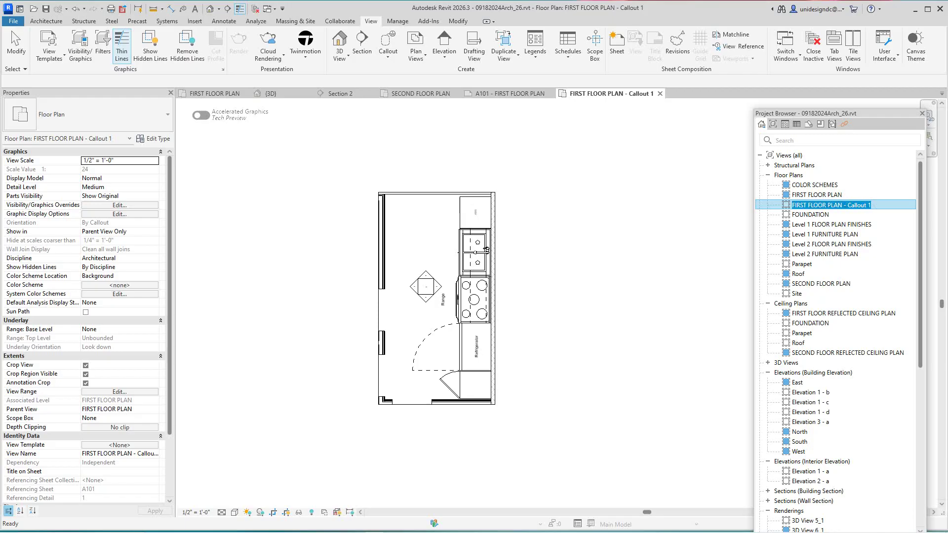
click(870, 205)
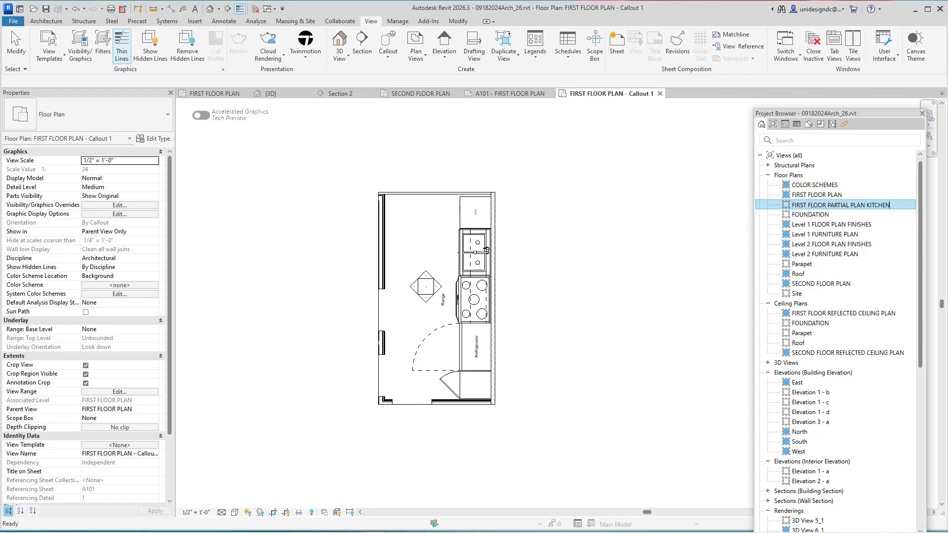
key(Return)
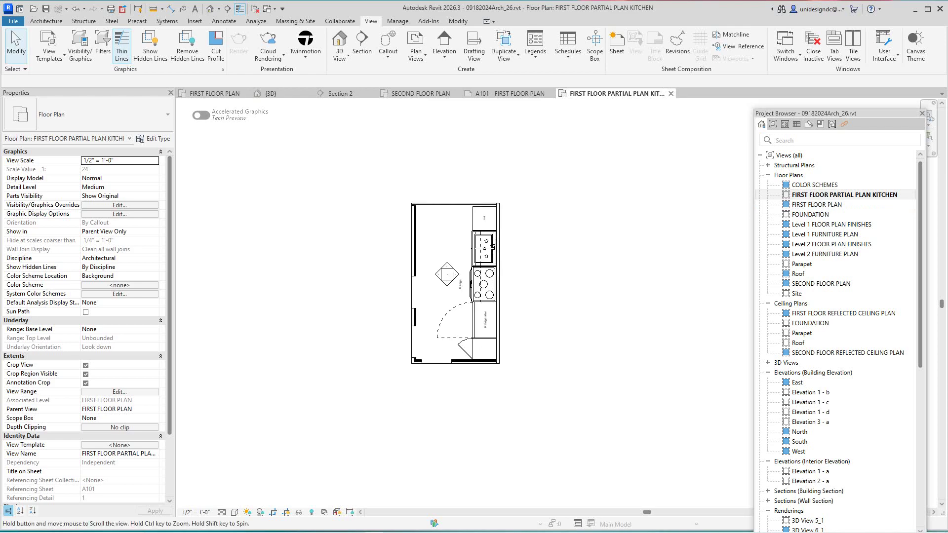
Step: Open the range-facing elevation view from the kitchen's elevation marker and close all inactive views
scroll(550, 319, up, 2)
scroll(450, 259, up, 3)
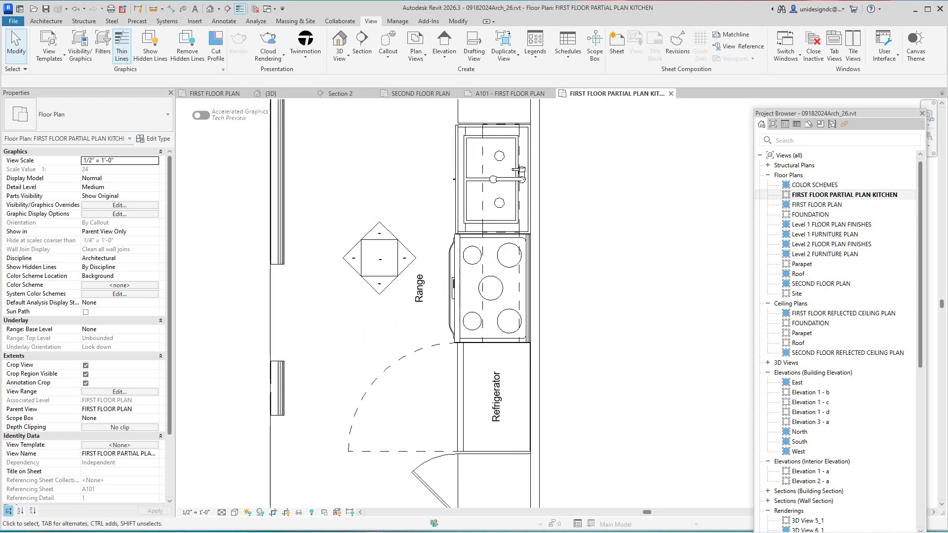
scroll(400, 258, down, 3)
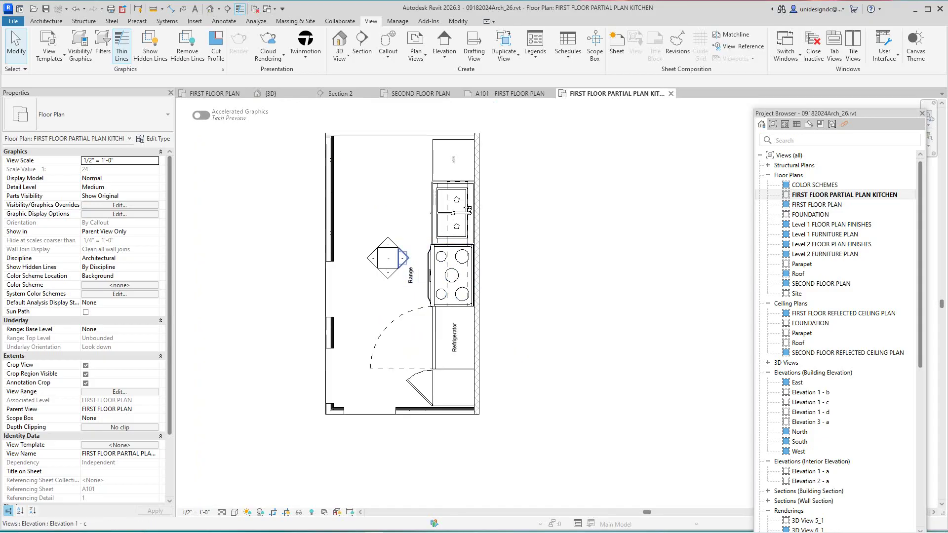
double_click(403, 258)
scroll(403, 259, down, 2)
middle_drag(403, 259, 343, 257)
scroll(514, 261, down, 1)
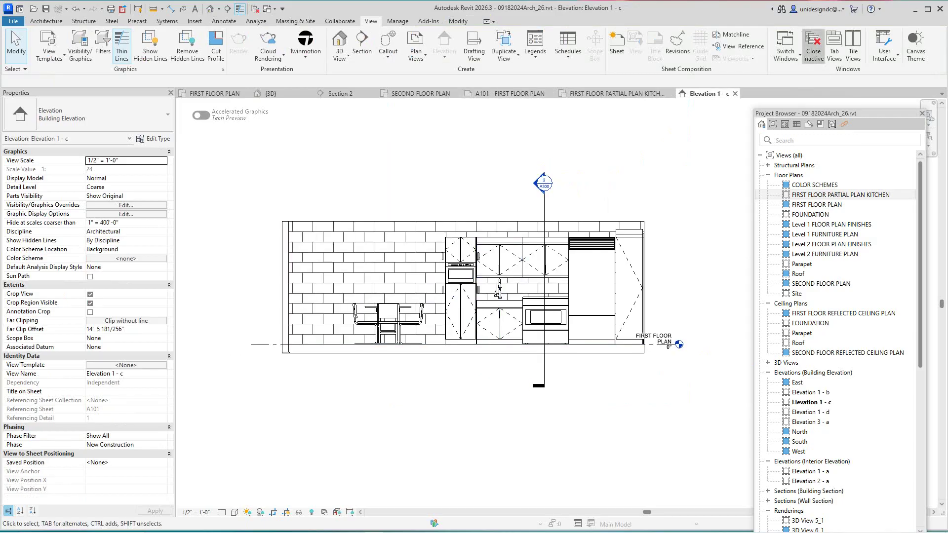
click(813, 47)
scroll(324, 229, down, 1)
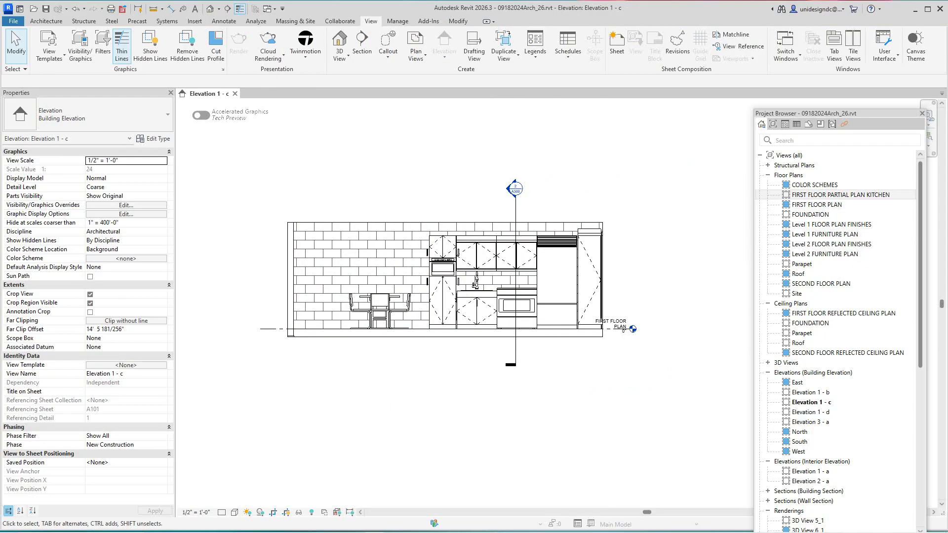
Step: Reopen the kitchen partial plan and view the marker's upward-facing elevation, followed by the one facing away from the range
double_click(840, 195)
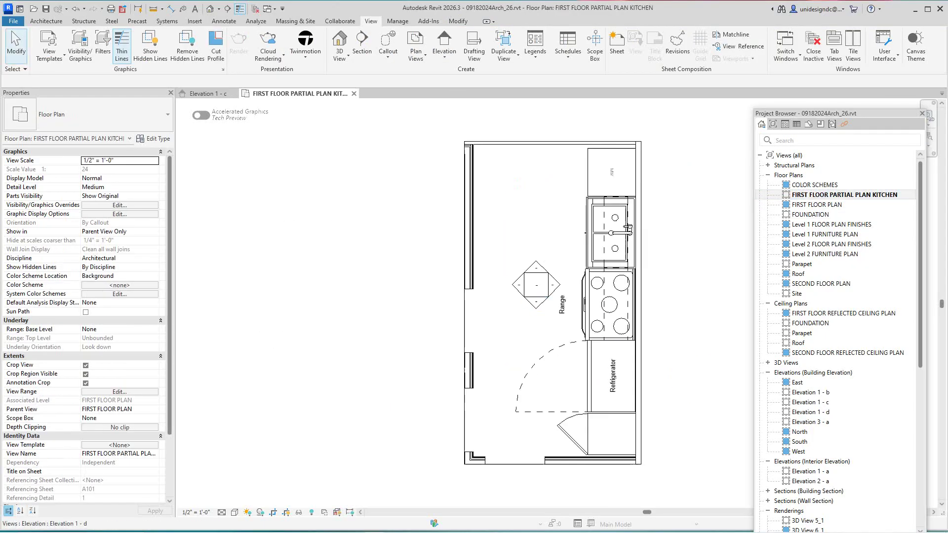
scroll(619, 198, up, 2)
click(510, 291)
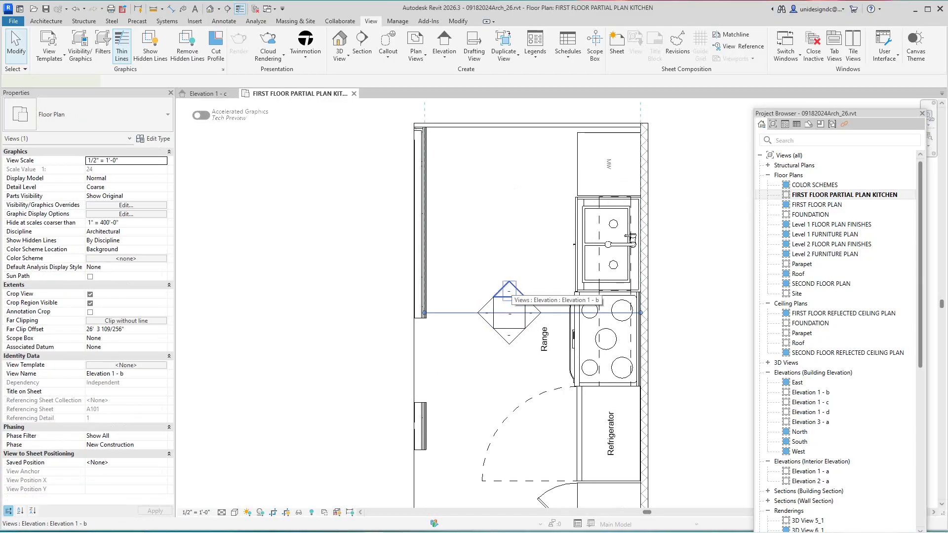
double_click(510, 291)
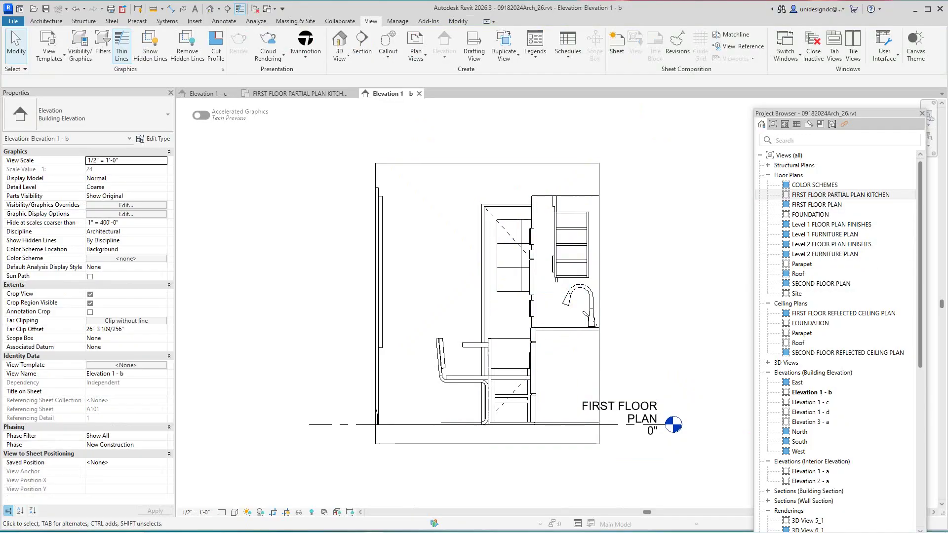
double_click(845, 194)
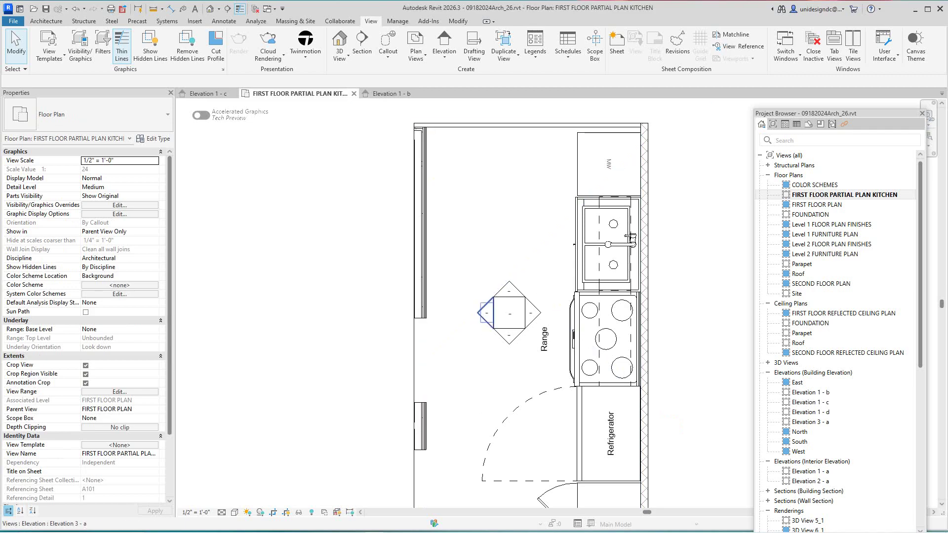
double_click(486, 313)
scroll(411, 302, down, 3)
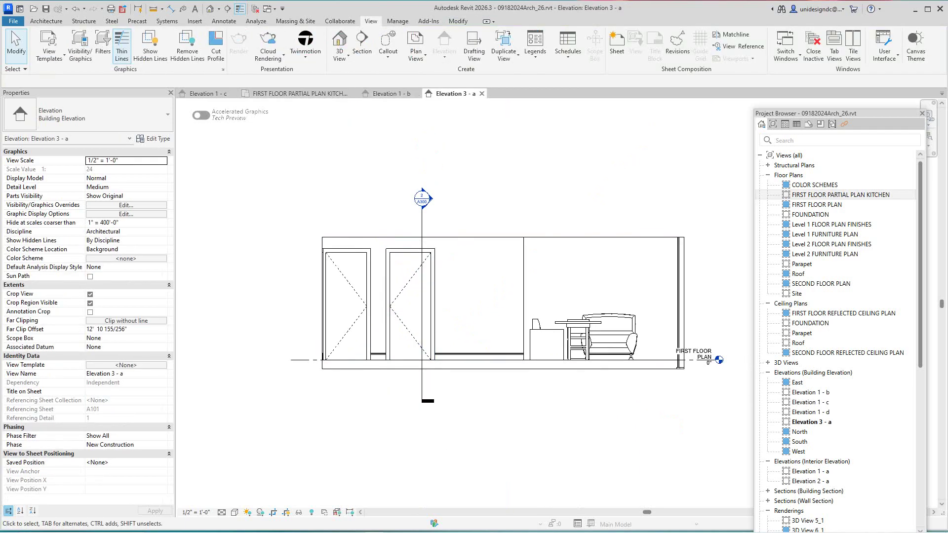
Step: In the kitchen partial plan, shorten the upward-facing elevation's far clip to about 6' 3 1/2", near the upper kitchen wall
click(296, 94)
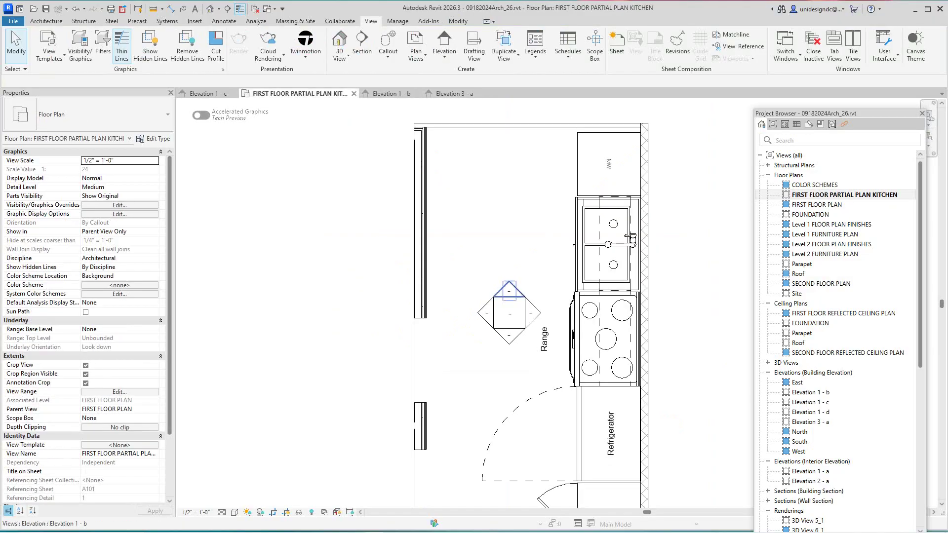
click(510, 290)
scroll(420, 249, down, 4)
key(Escape)
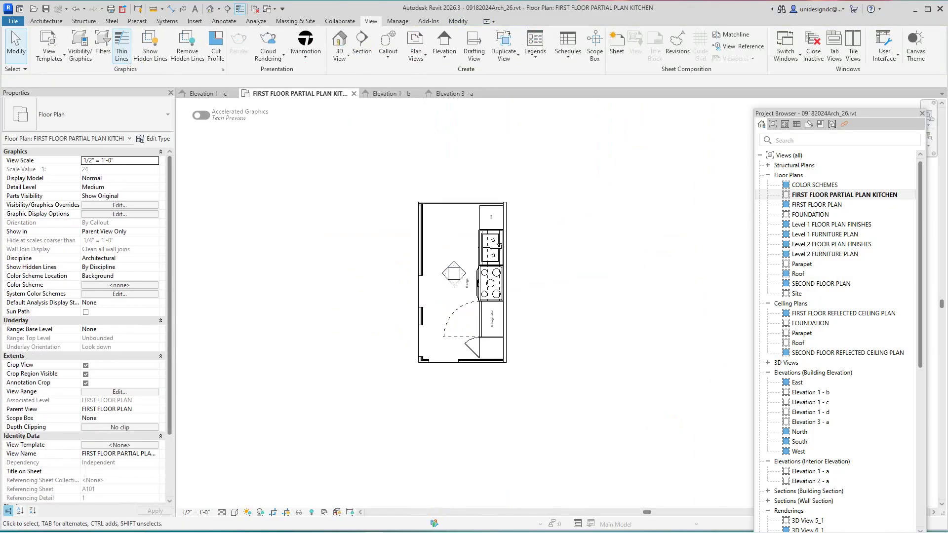
click(463, 273)
scroll(461, 272, down, 1)
middle_drag(462, 271, 441, 355)
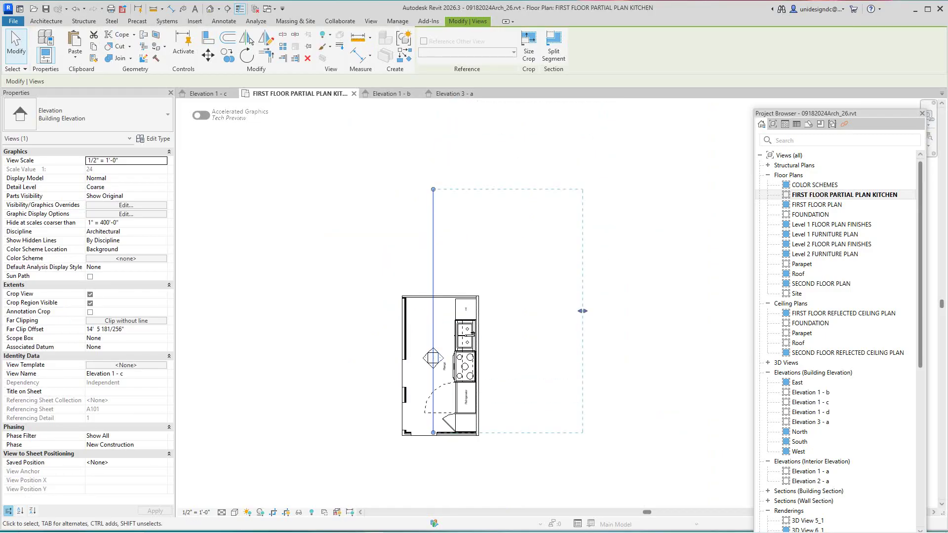
click(441, 295)
scroll(419, 346, up, 1)
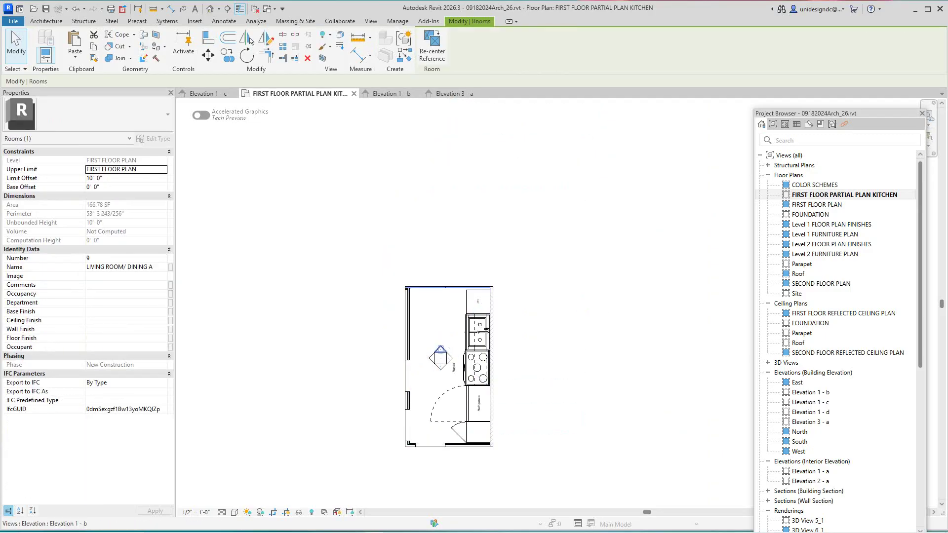
click(441, 349)
scroll(448, 323, down, 2)
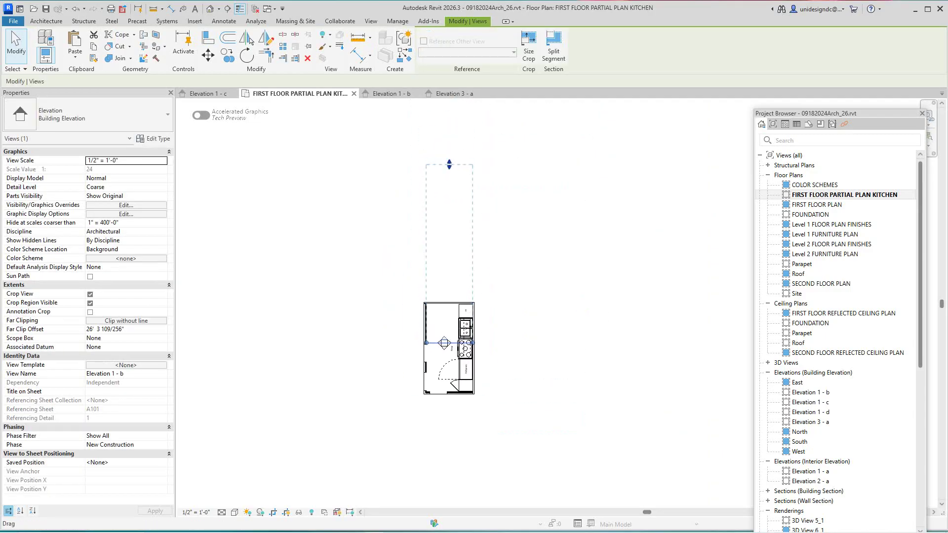
drag(449, 165, 449, 312)
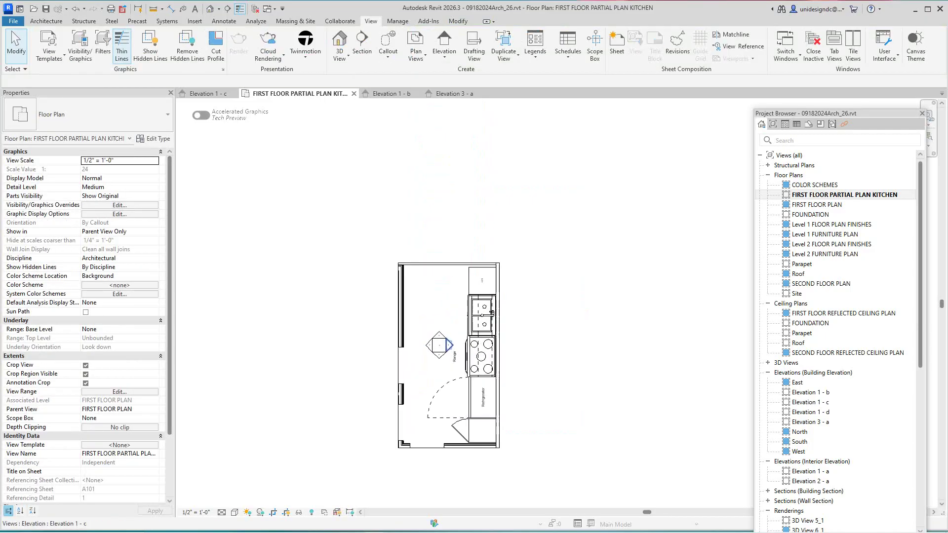
Step: Open the upward-facing elevation to check what the shortened view depth shows
key(ctrl+Tab)
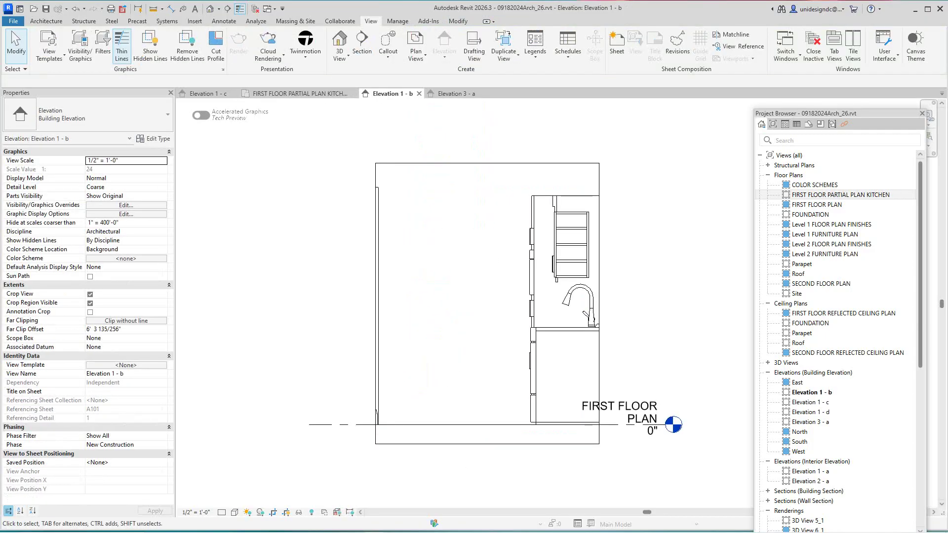
scroll(436, 326, down, 3)
click(396, 219)
scroll(393, 212, down, 1)
key(Escape)
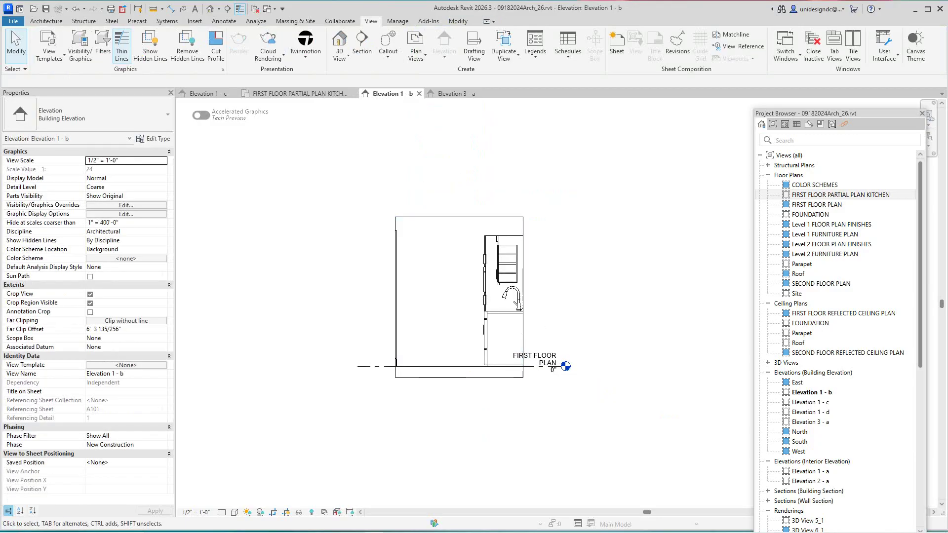
scroll(299, 339, down, 2)
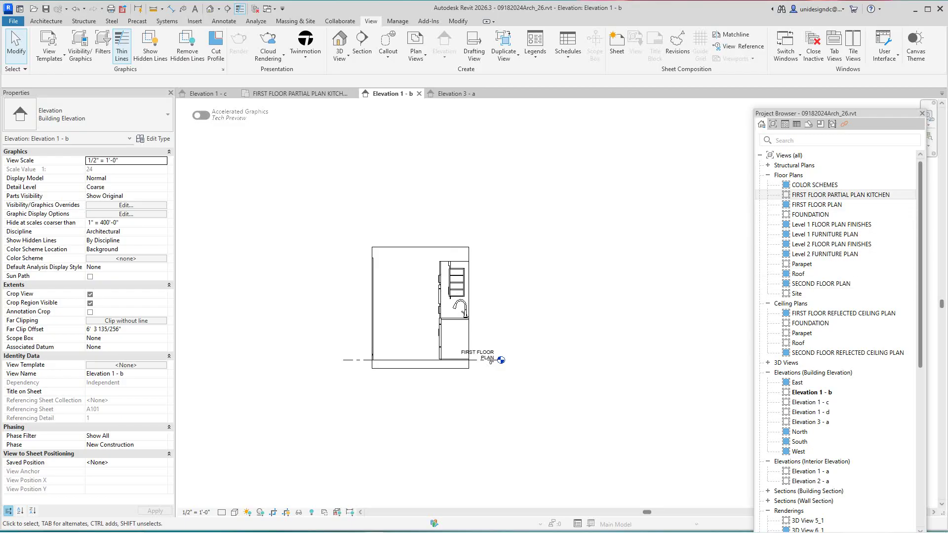
Step: Open the range-facing elevation from the kitchen partial plan and examine the cabinets and masonry wall pattern
click(295, 94)
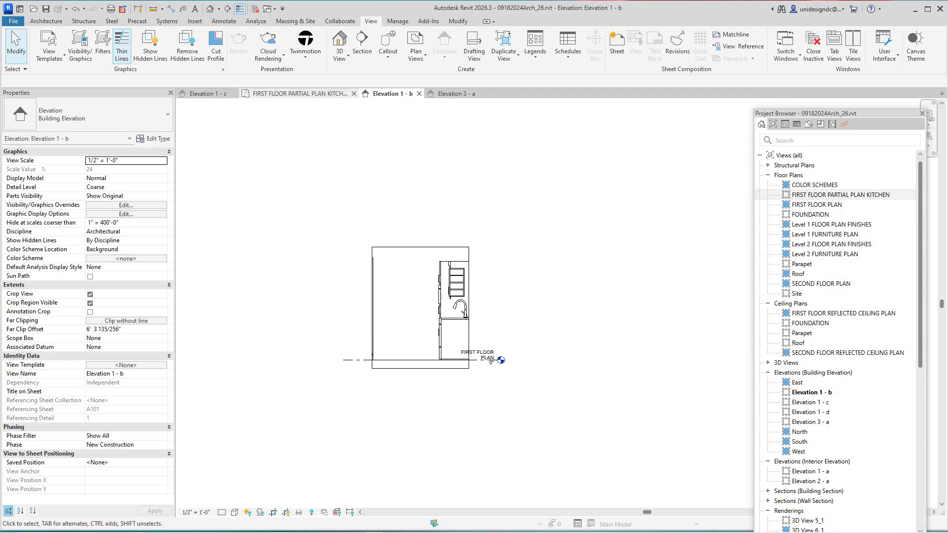
scroll(457, 362, up, 4)
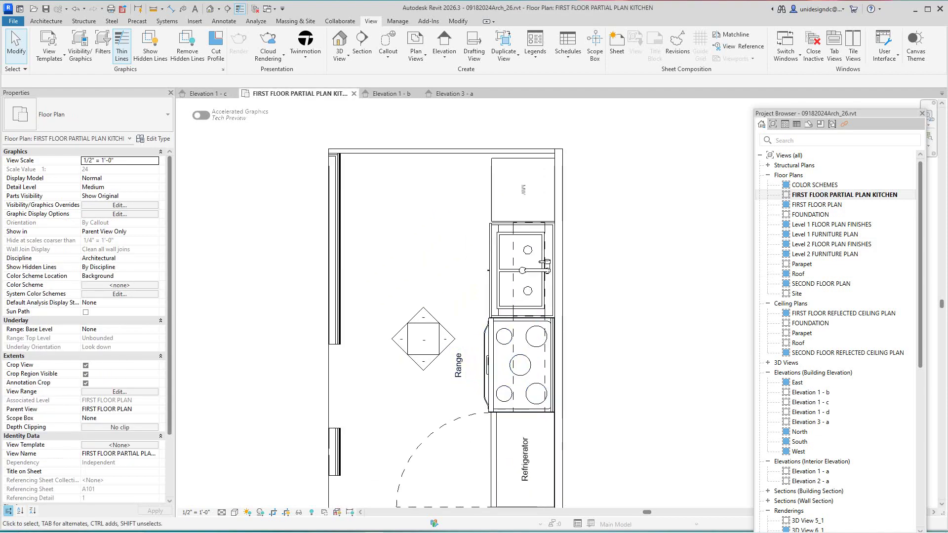
double_click(446, 339)
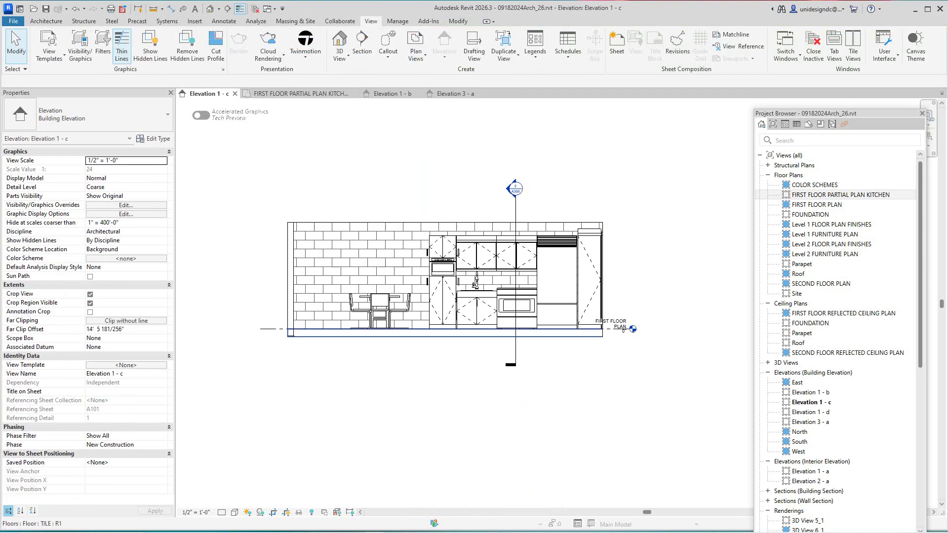
scroll(368, 277, up, 4)
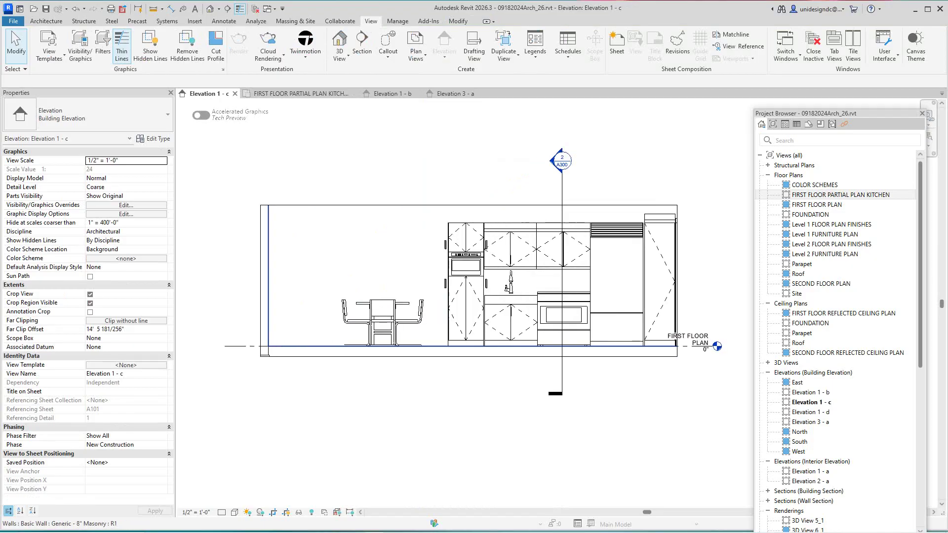
scroll(368, 277, down, 4)
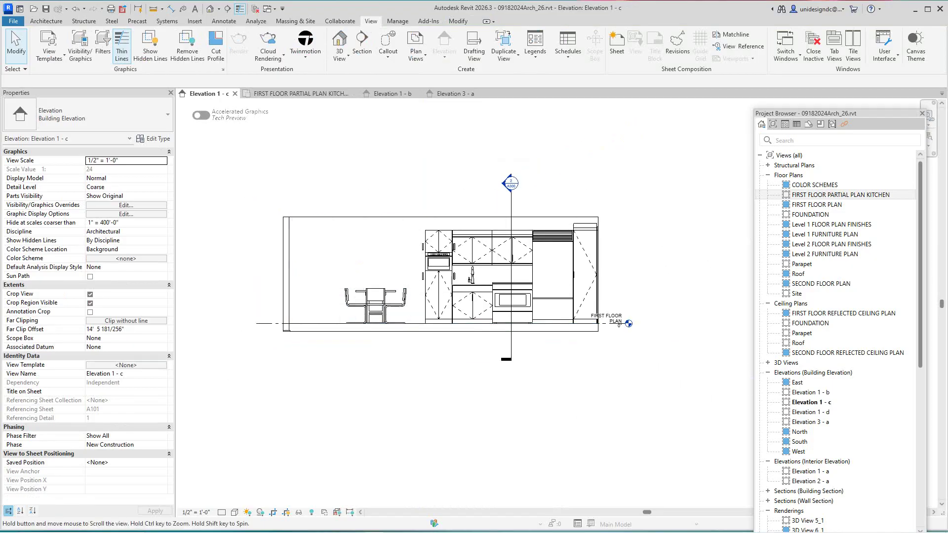
middle_drag(369, 276, 376, 298)
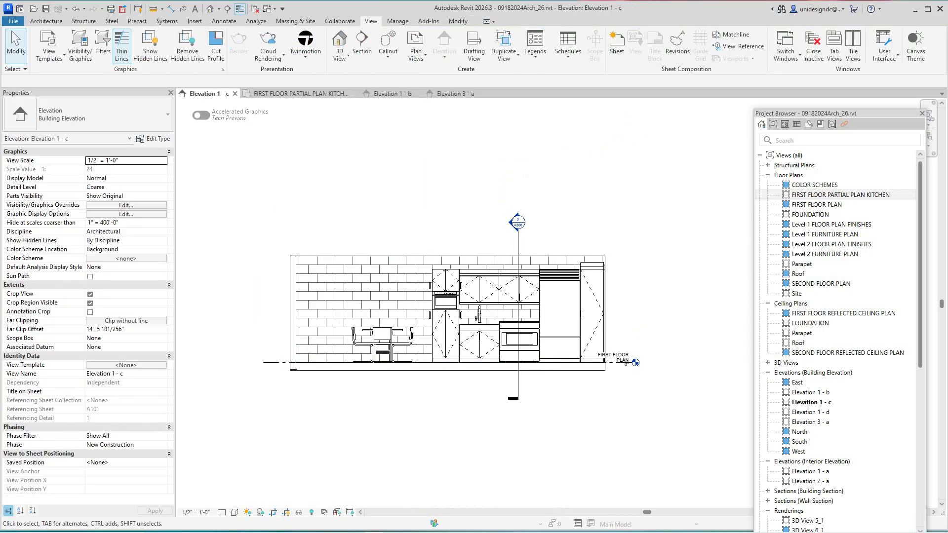
Step: In the kitchen partial plan, add two structure layers to the masonry wall type behind the range, one on each side of the concrete masonry units
click(299, 94)
scroll(507, 261, down, 1)
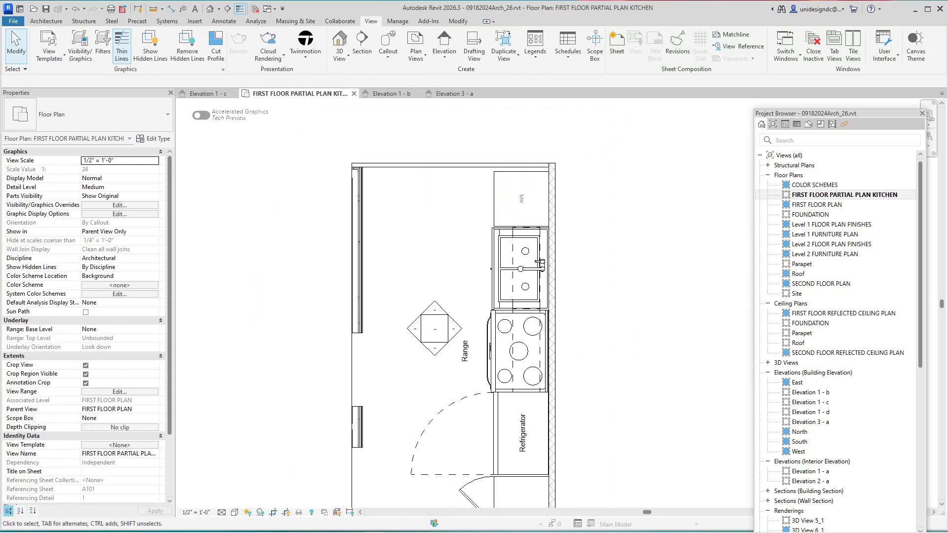
scroll(541, 217, up, 2)
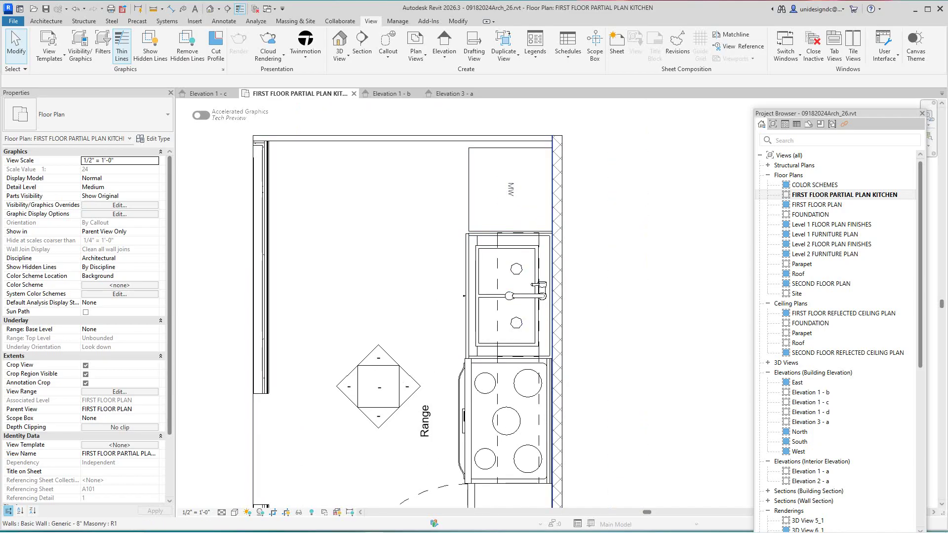
click(557, 306)
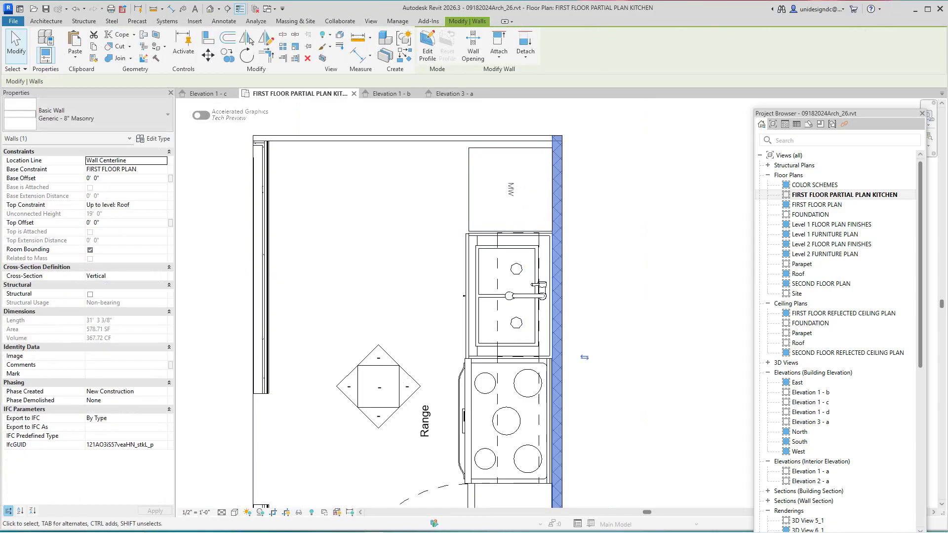
click(154, 139)
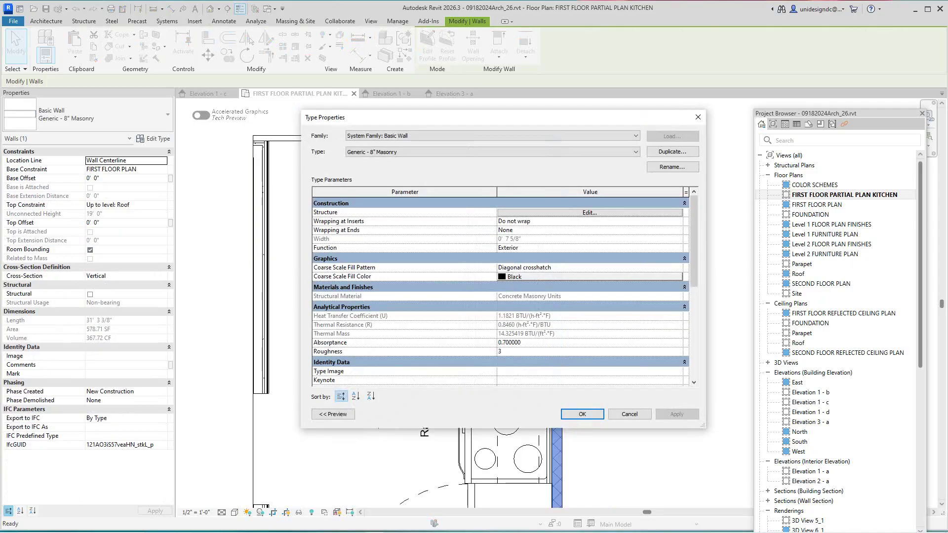
click(590, 212)
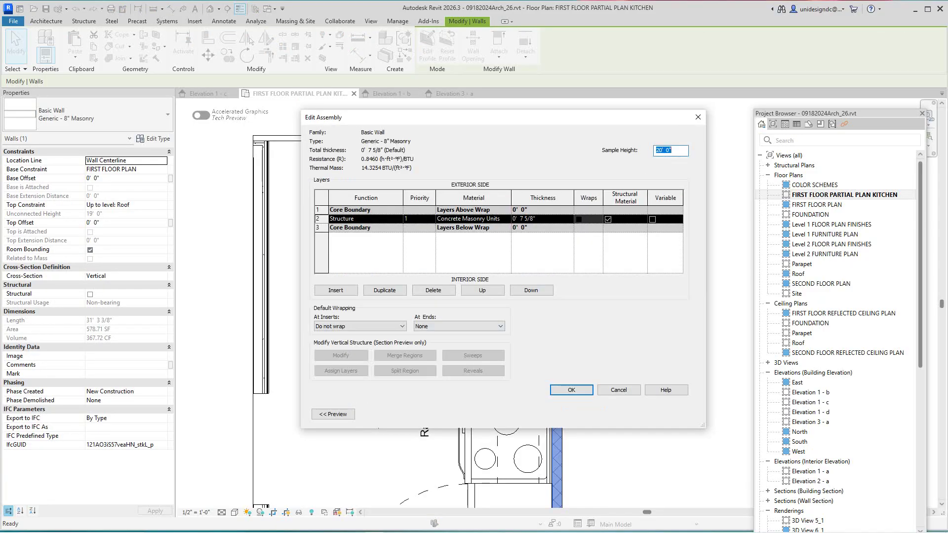
click(336, 291)
click(336, 290)
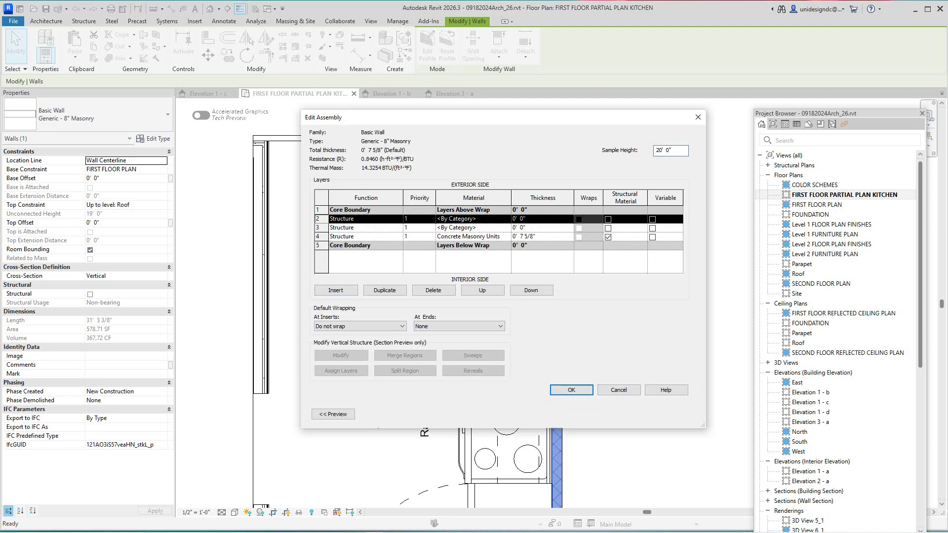
click(321, 228)
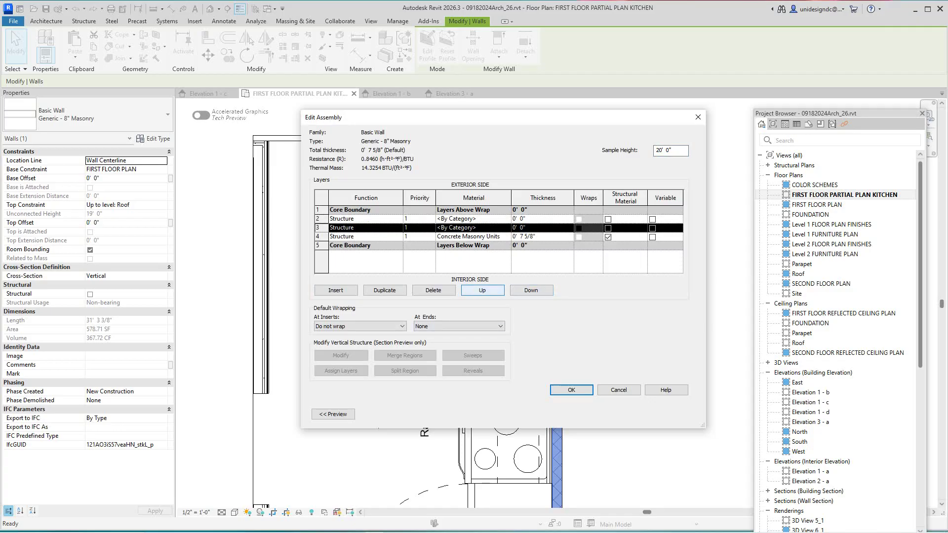
click(531, 291)
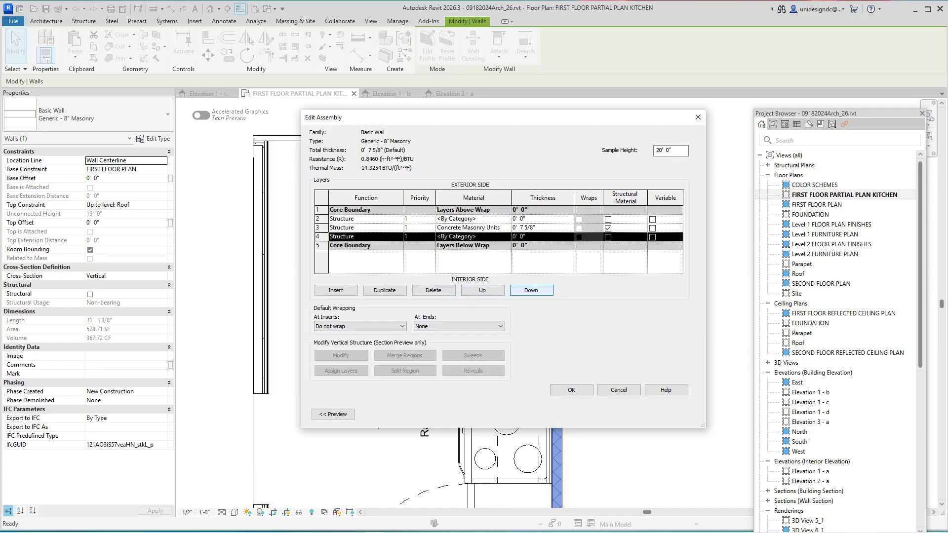
Step: Set the thickness of both added wall layers to 5/8"
click(522, 218)
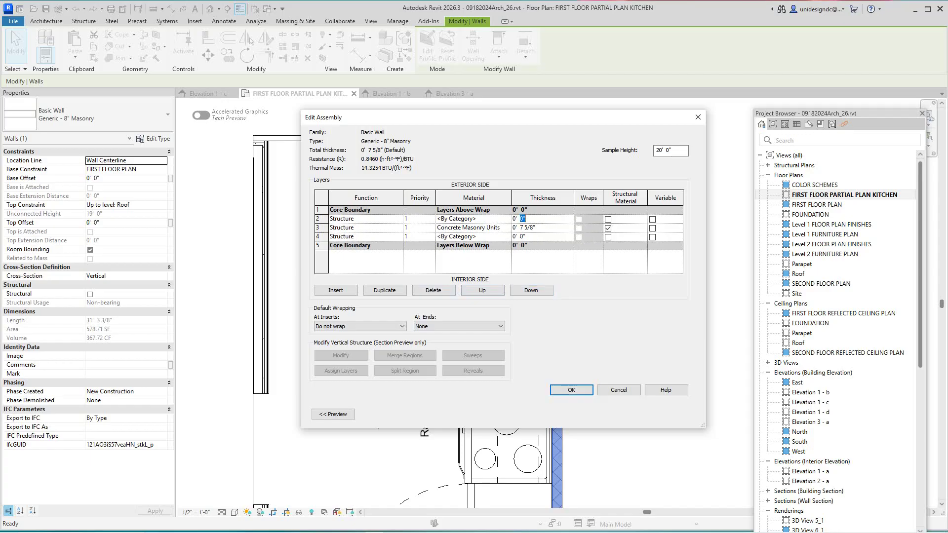
text(5/8")
key(Return)
click(520, 237)
key(shift+Right)
text(5/8)
Step: Assign the Gypsum Wall Board material to the added layer on the wall's exterior side
click(504, 219)
click(508, 218)
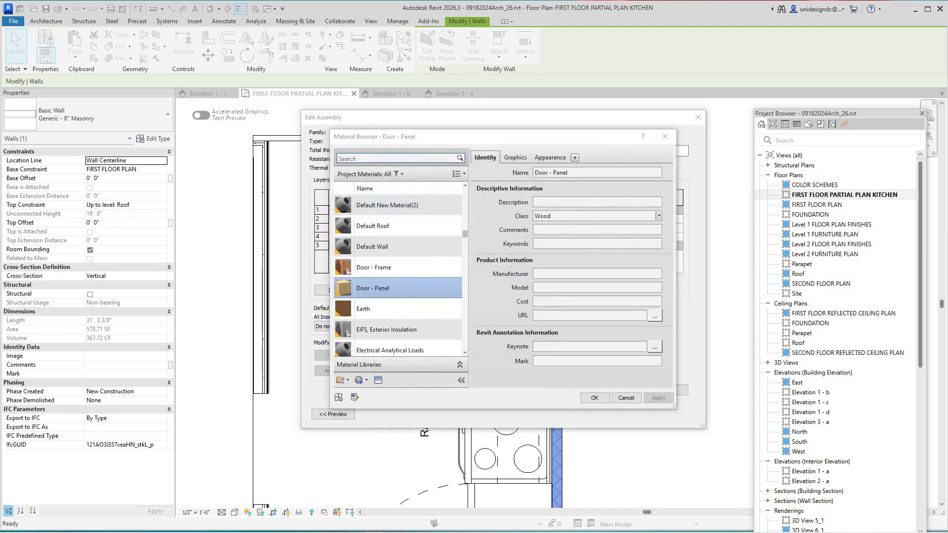
text(GYP)
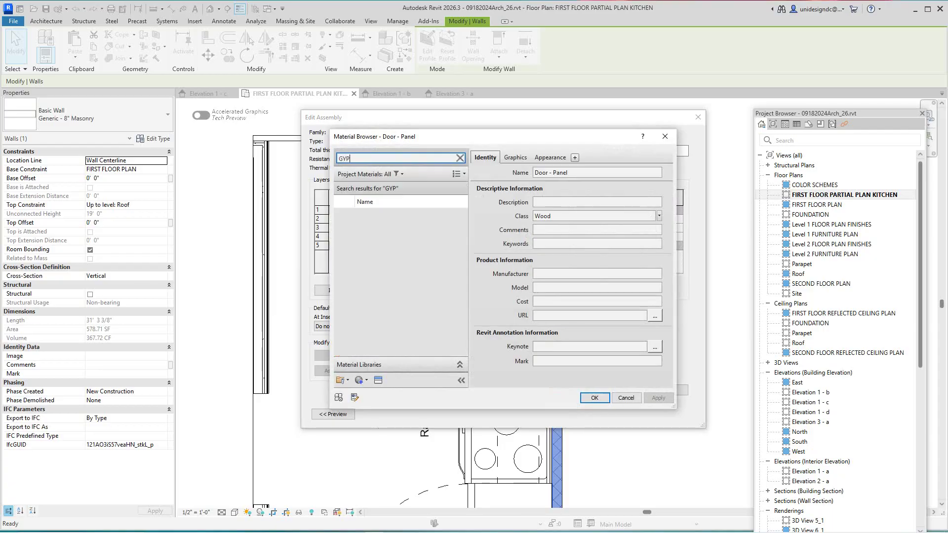
click(383, 219)
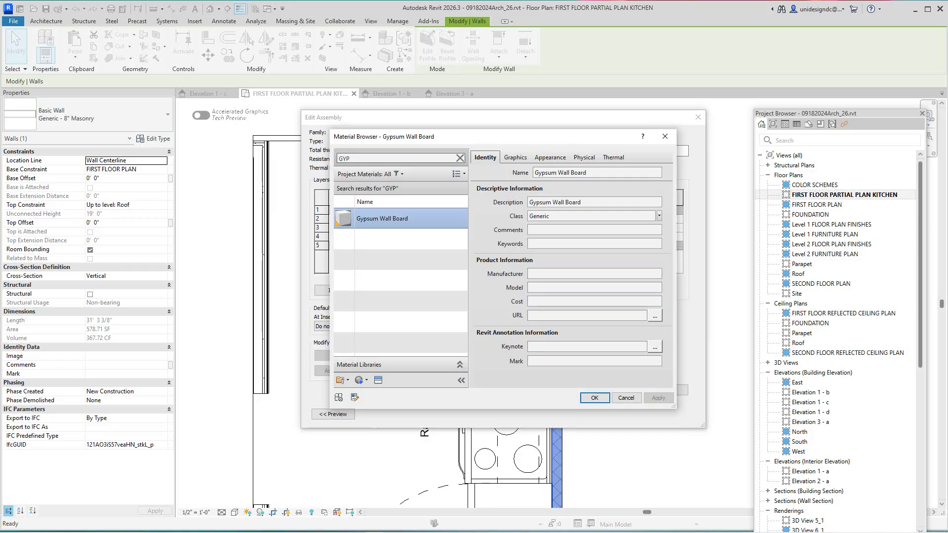
click(594, 398)
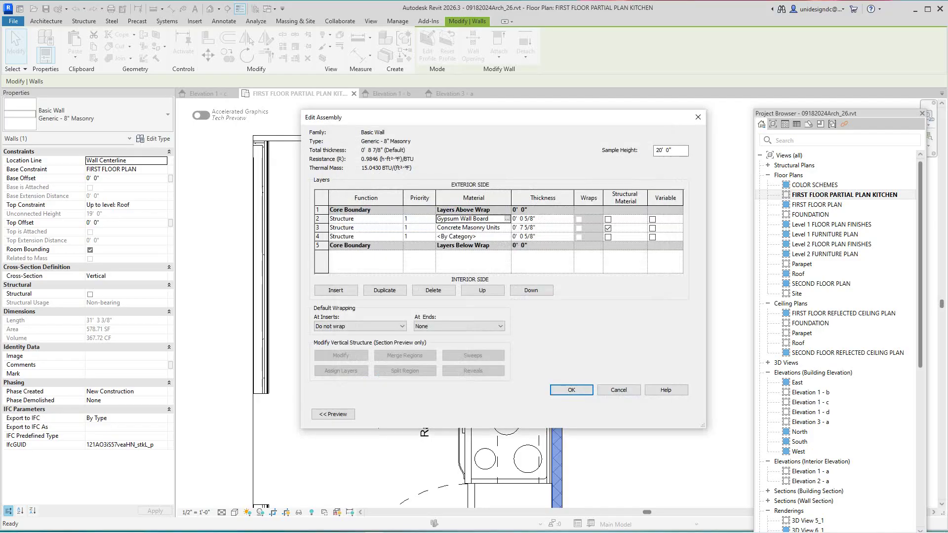
Step: Assign Gypsum Wall Board to the added layer on the wall's interior side and apply the wall type changes
click(472, 236)
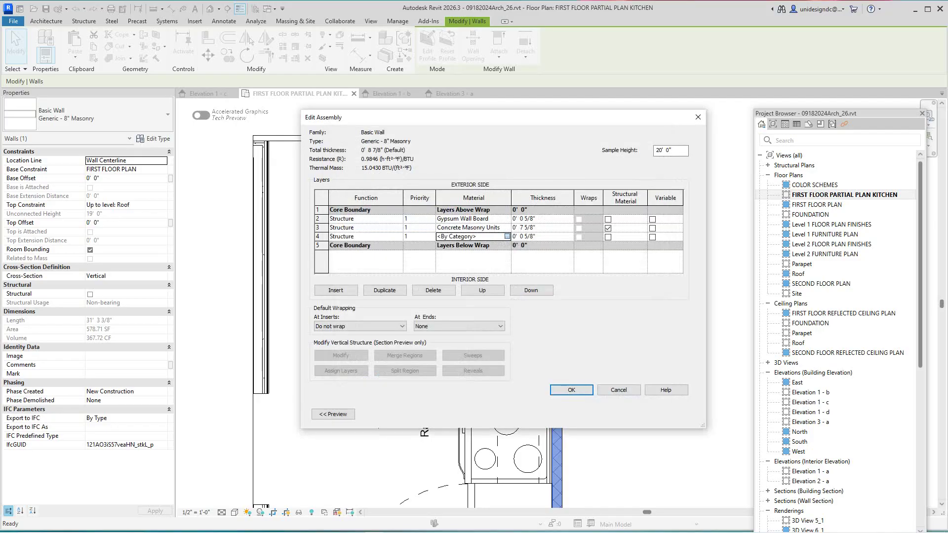
click(507, 237)
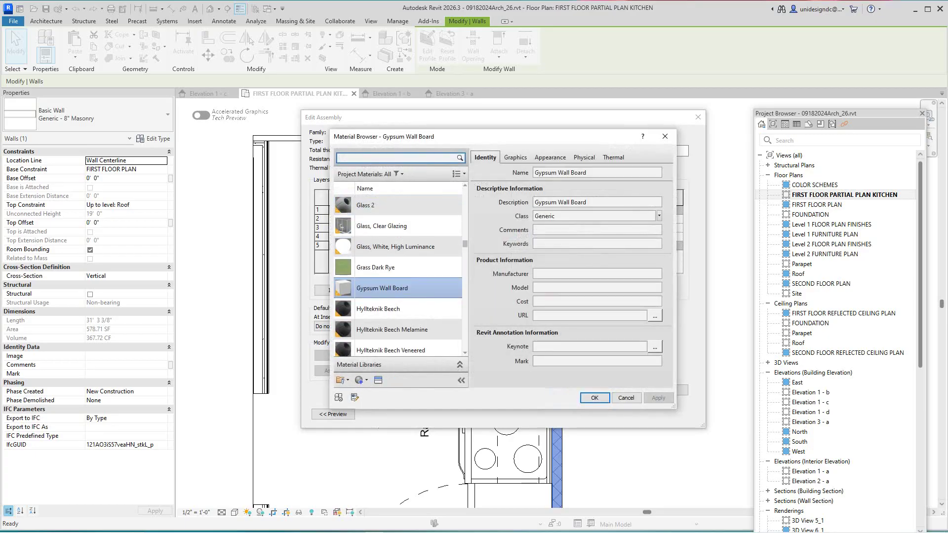
text(GYP)
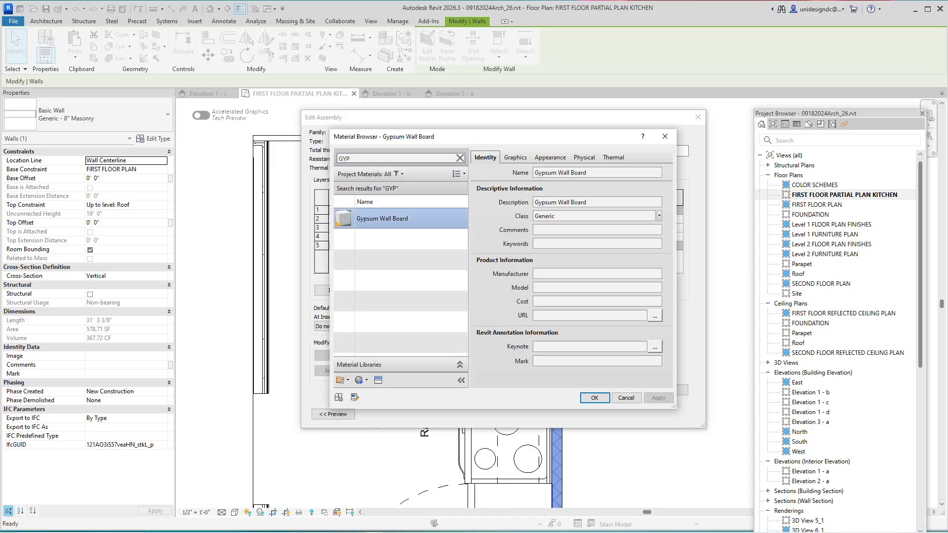
click(594, 398)
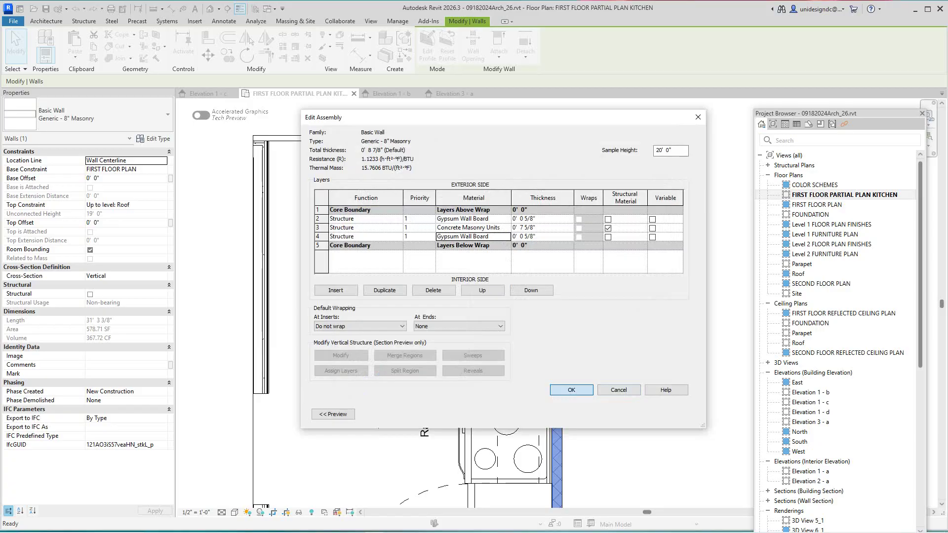
key(Return)
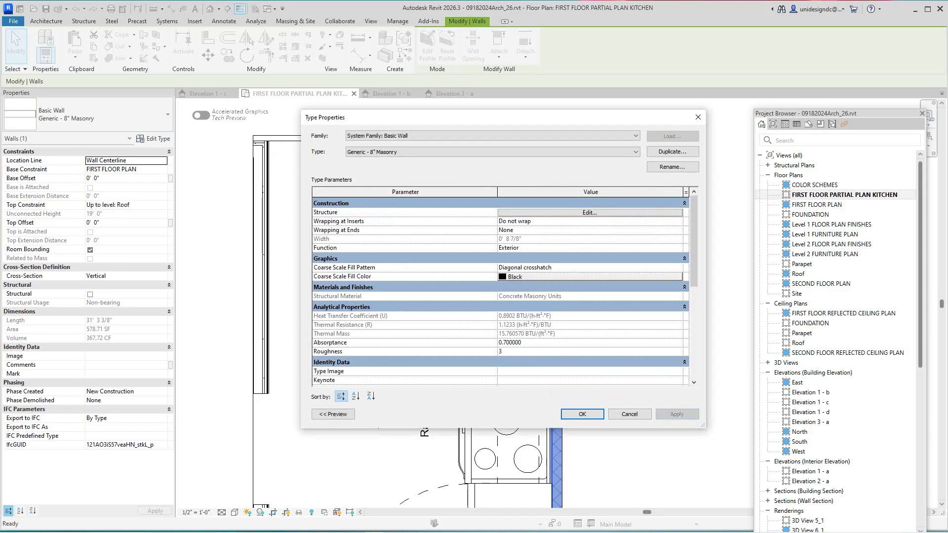
key(Return)
key(Escape)
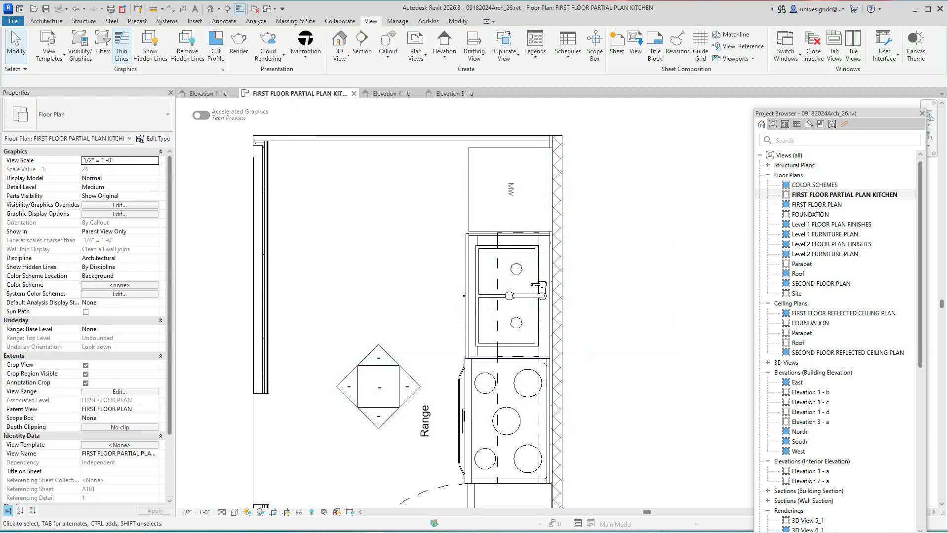
Step: Set the kitchen partial plan's detail level to Fine so the wall's layers can be checked beside the range
scroll(591, 390, down, 3)
middle_drag(591, 390, 535, 316)
scroll(544, 336, up, 4)
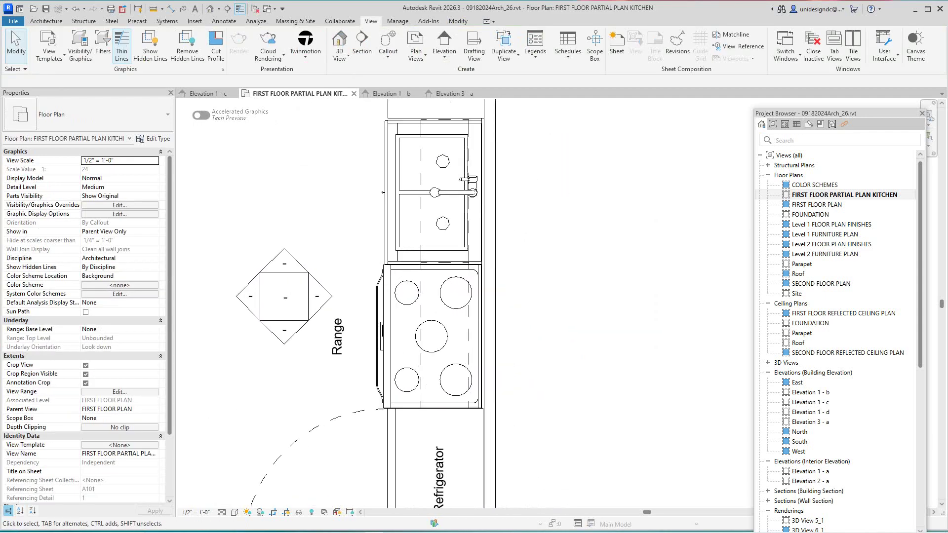
scroll(497, 322, up, 5)
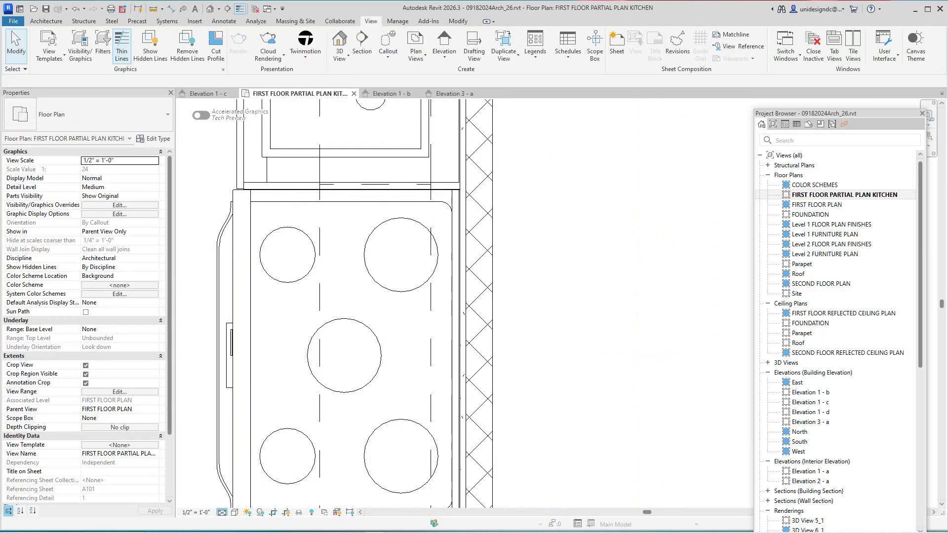
click(221, 512)
click(234, 501)
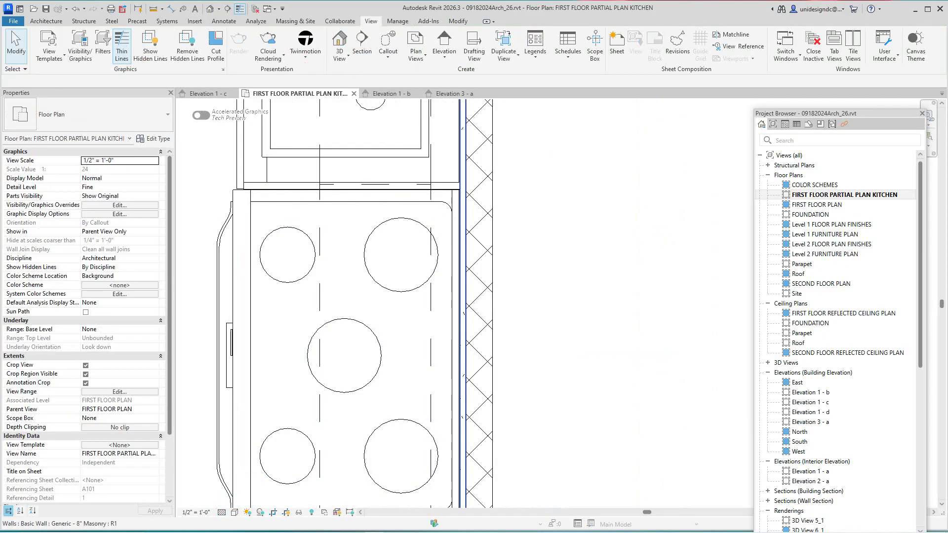
Step: Open the range-facing elevation from the kitchen partial plan and set its visual style to Textures
scroll(445, 503, down, 3)
scroll(543, 277, down, 2)
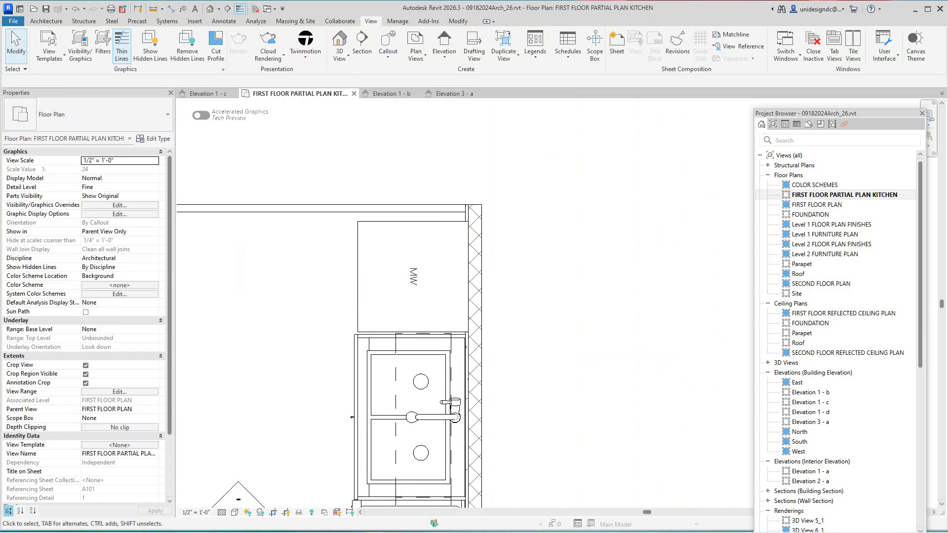
scroll(544, 277, down, 2)
scroll(458, 304, up, 2)
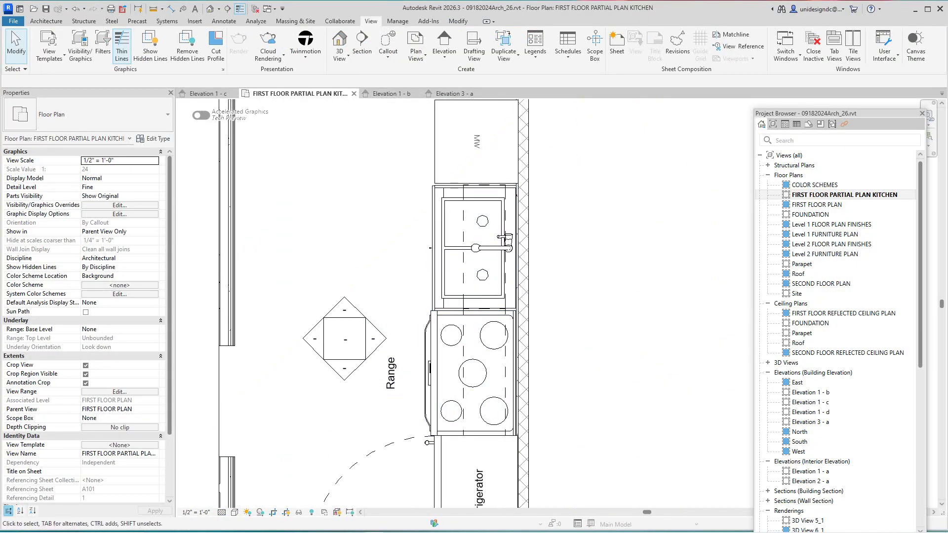
double_click(374, 338)
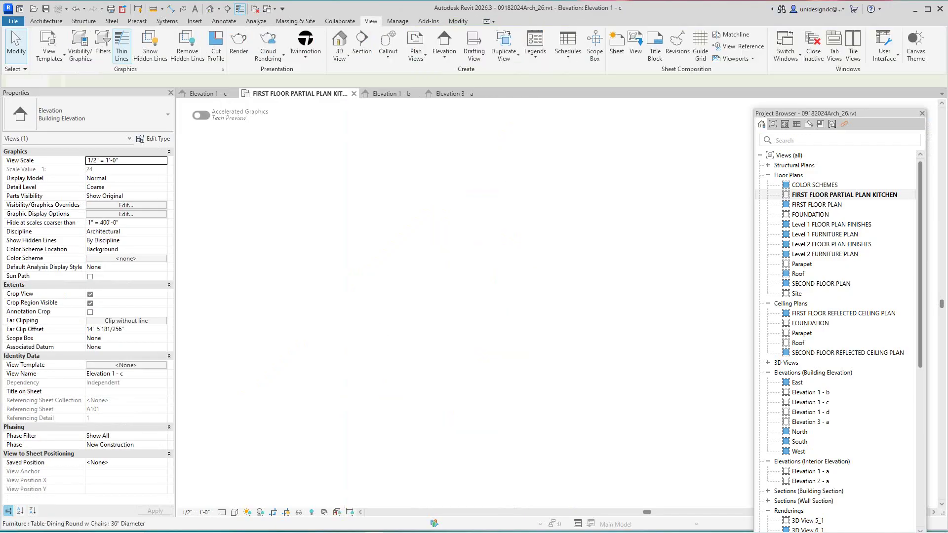
scroll(373, 333, up, 2)
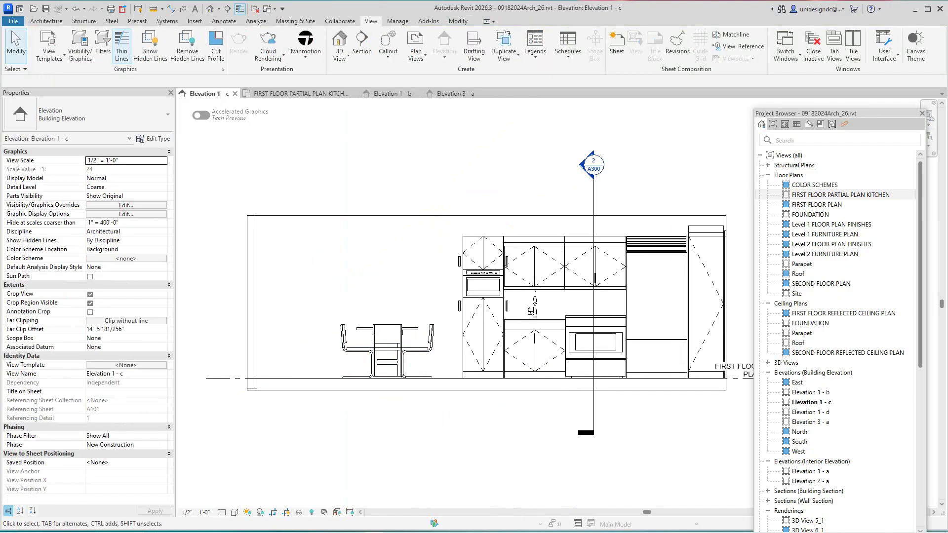
click(235, 512)
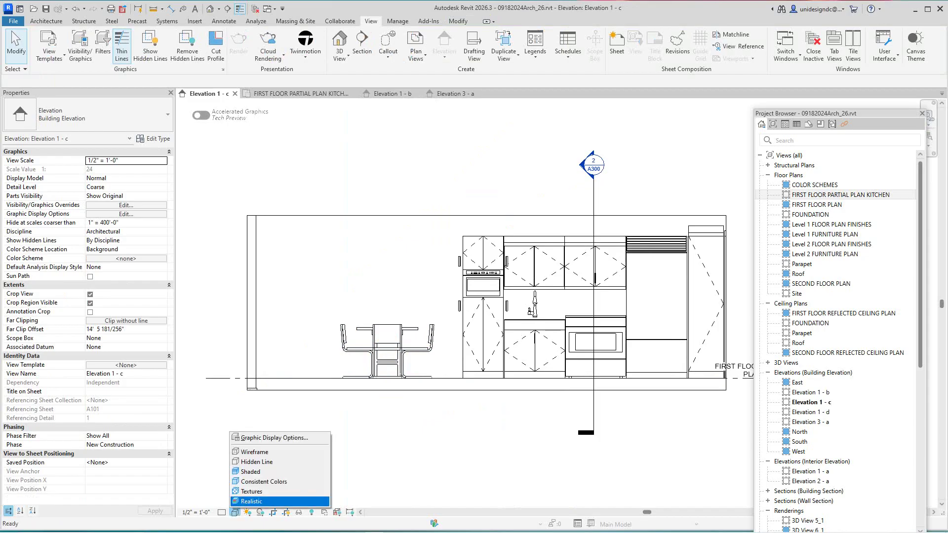
click(251, 491)
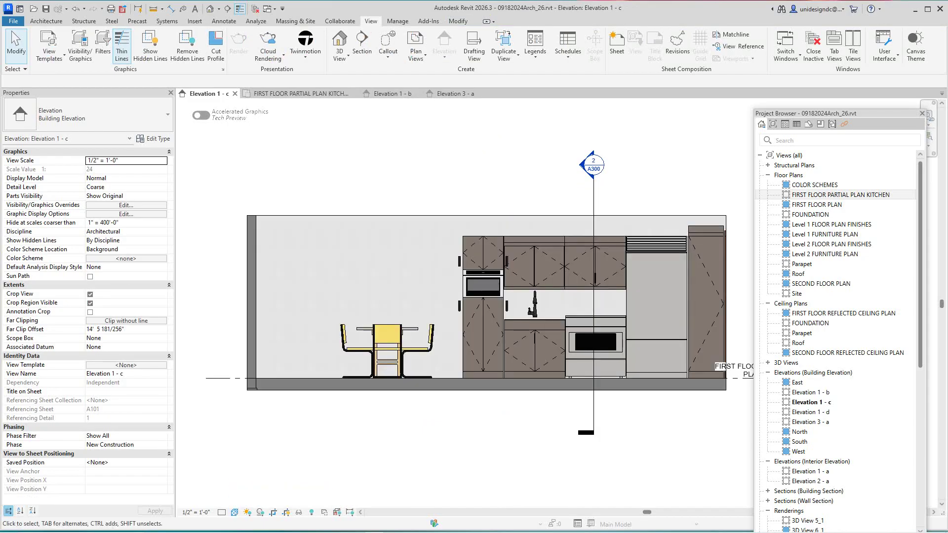
scroll(392, 261, up, 2)
scroll(392, 261, down, 2)
mouse_move(395, 260)
middle_down()
mouse_move(293, 275)
mouse_move(385, 268)
middle_up()
scroll(296, 270, down, 1)
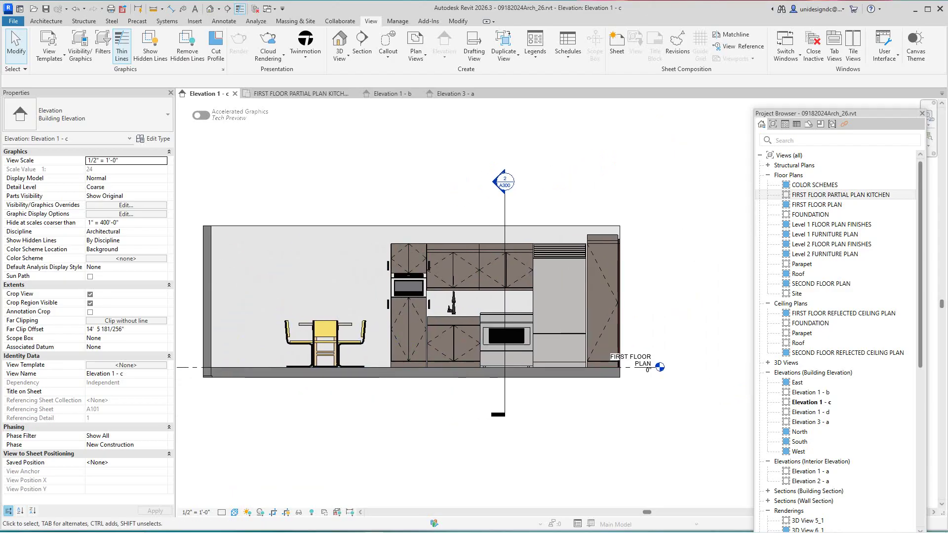
Step: Return to the kitchen partial plan and look through the project's views and sheets down to the sheet list
key(ctrl+Tab)
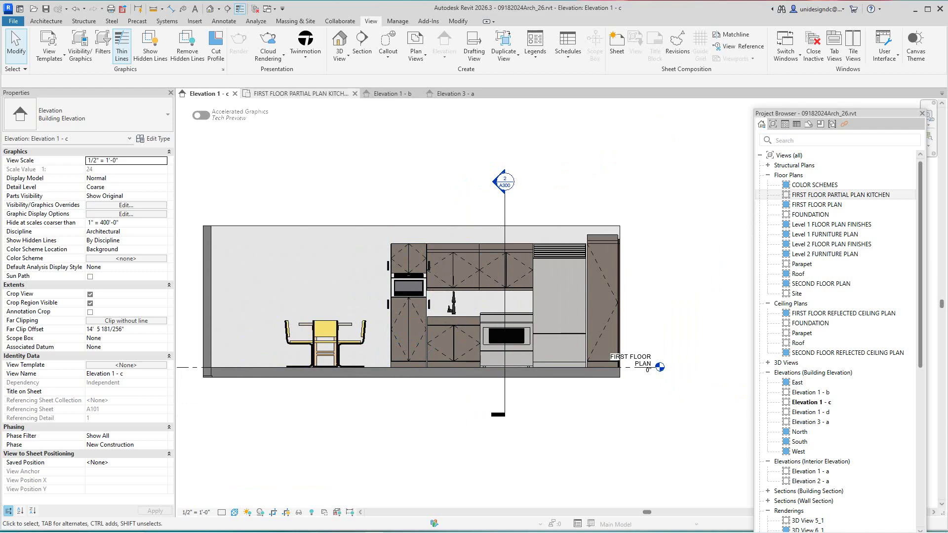
scroll(341, 202, down, 2)
middle_drag(340, 201, 383, 203)
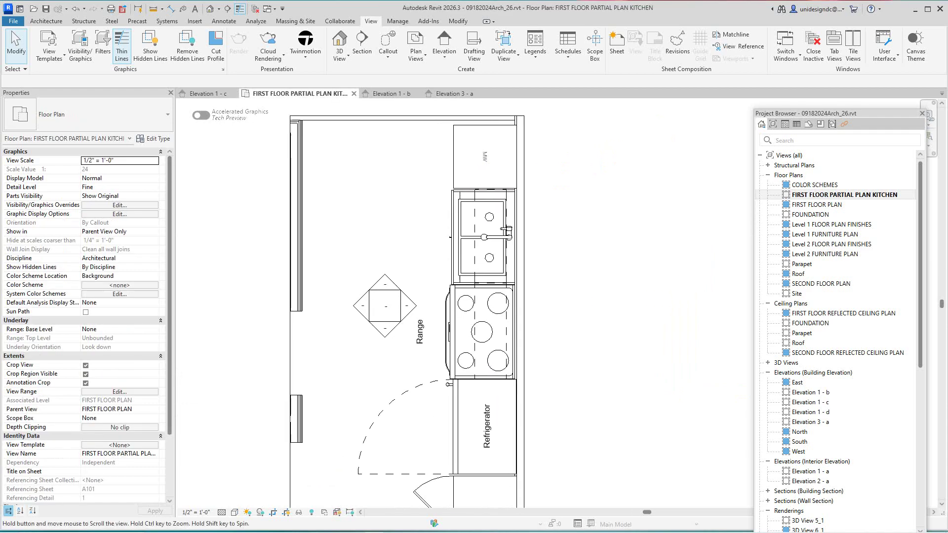
scroll(391, 214, down, 1)
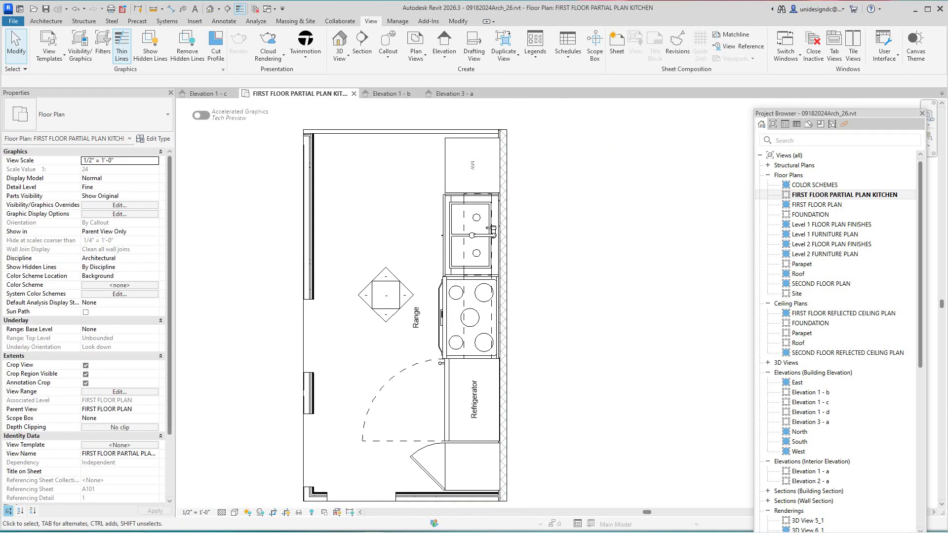
scroll(446, 326, down, 1)
scroll(840, 380, down, 3)
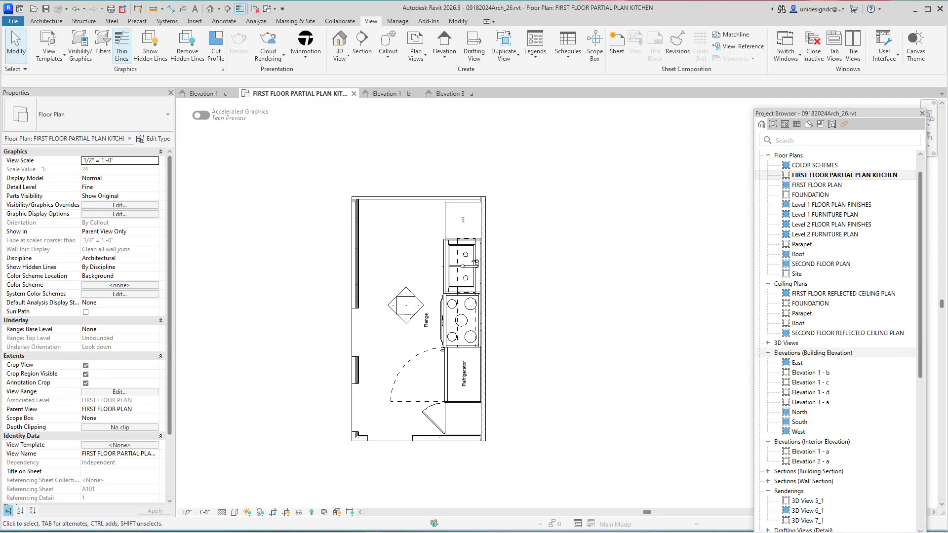
scroll(840, 376, down, 8)
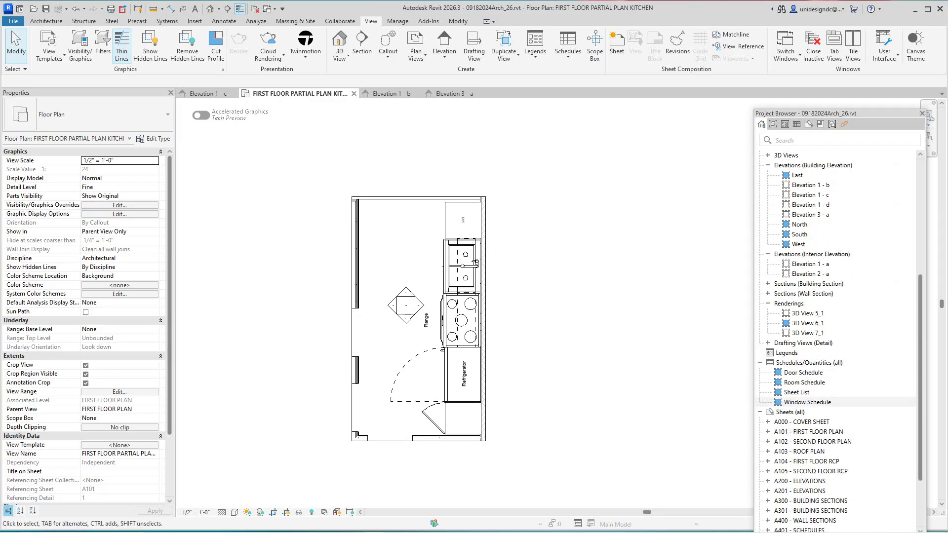
scroll(815, 372, down, 1)
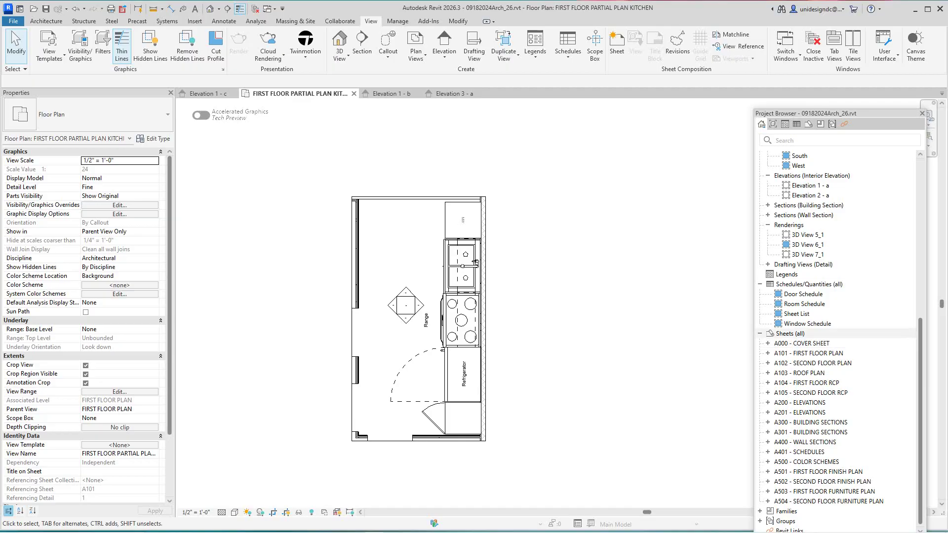
Step: Create a new sheet using the A1 36 x 24 titleblock
right_click(787, 334)
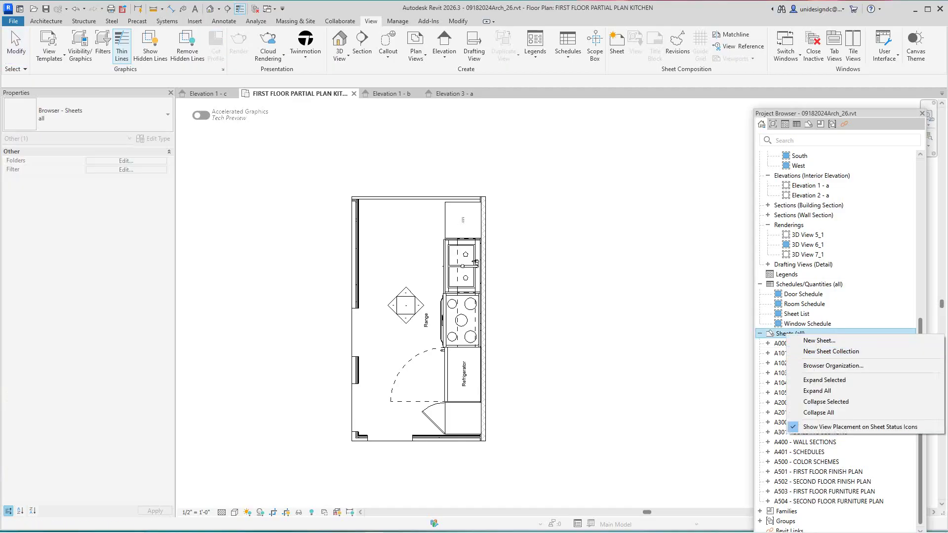
click(819, 340)
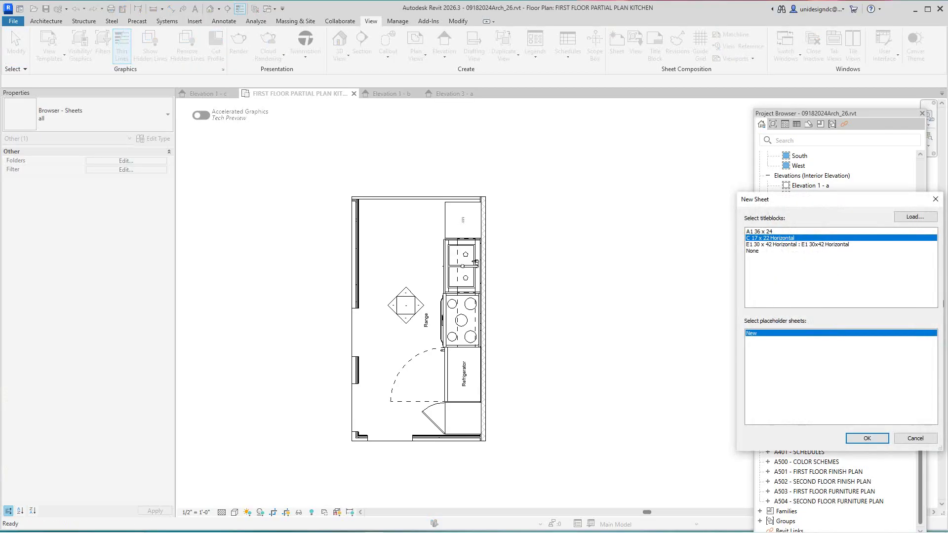
click(760, 231)
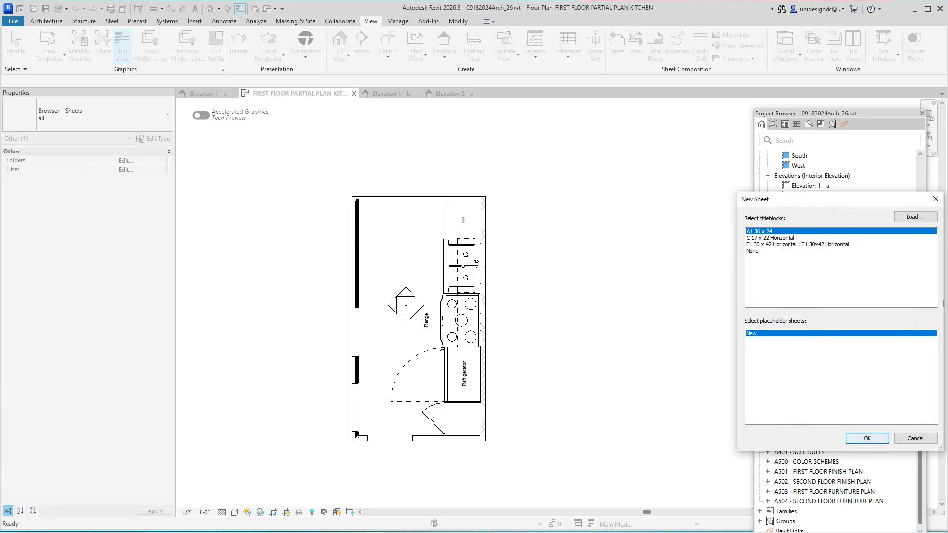
click(868, 438)
scroll(611, 440, down, 3)
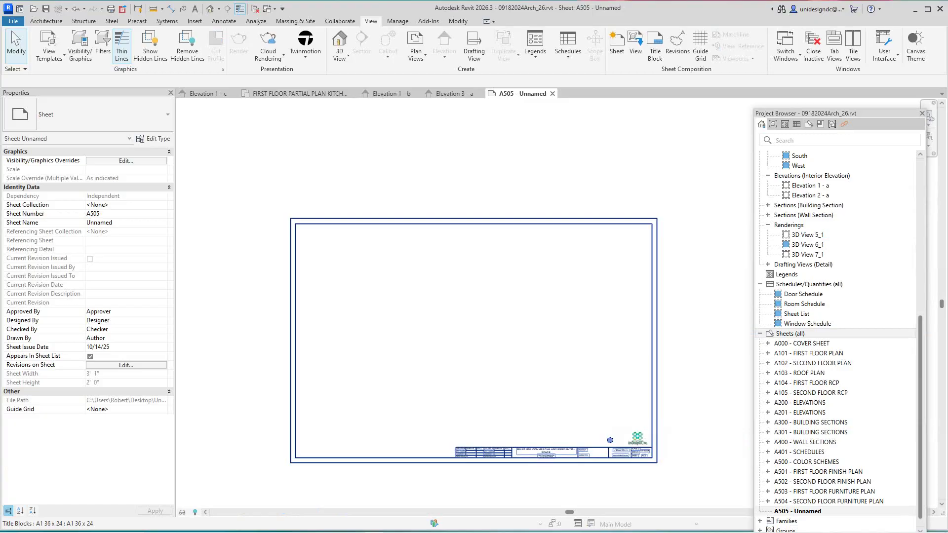
Step: Renumber the new sheet as A600 and name it KITCHEN PLAN & ELEVATIONS
right_click(790, 511)
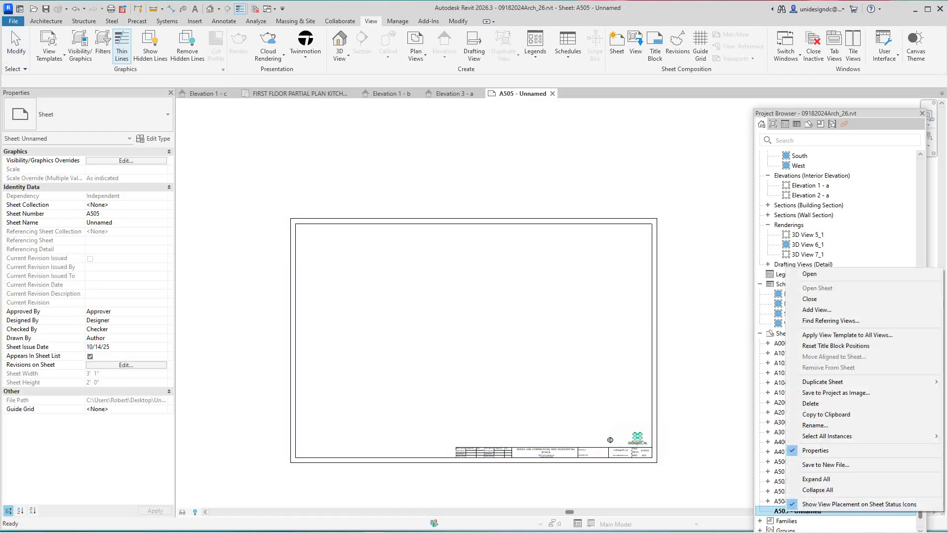
key(Escape)
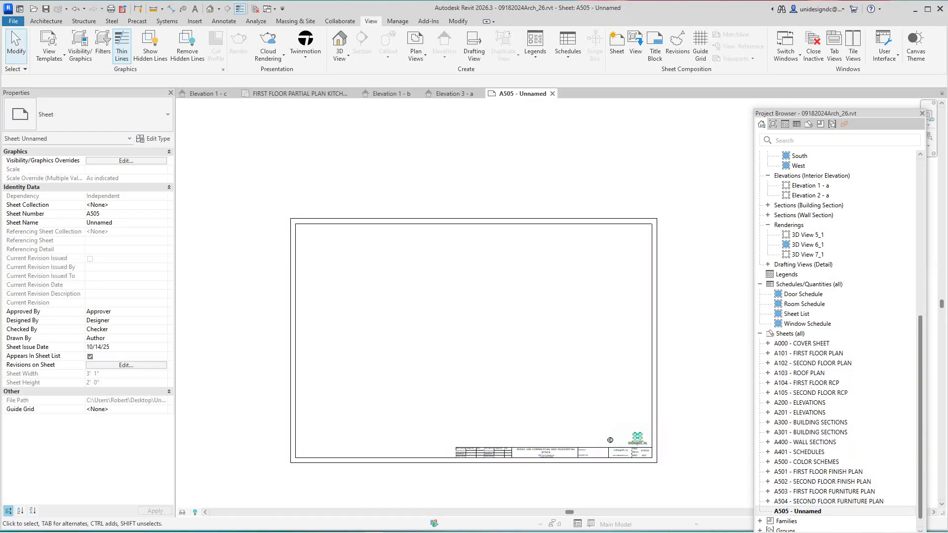
right_click(790, 512)
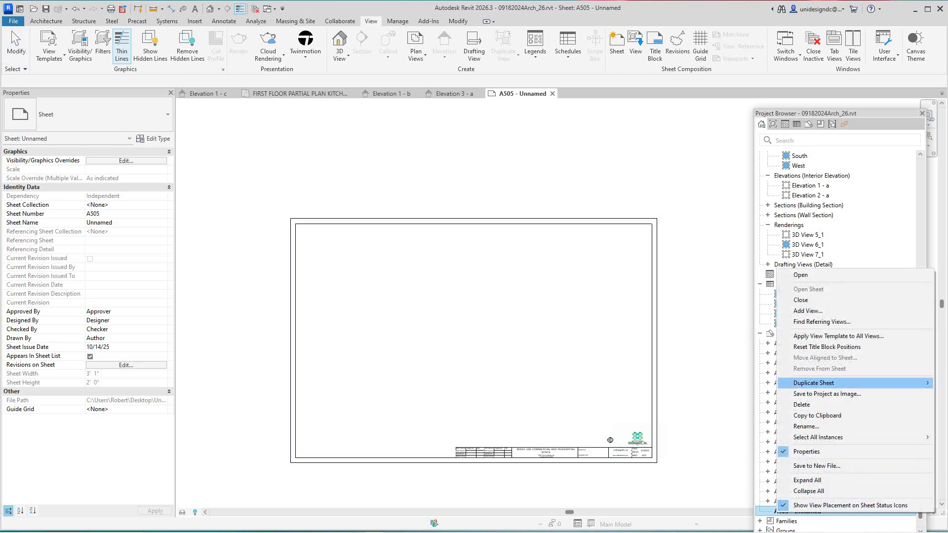
key(Down)
key(Return)
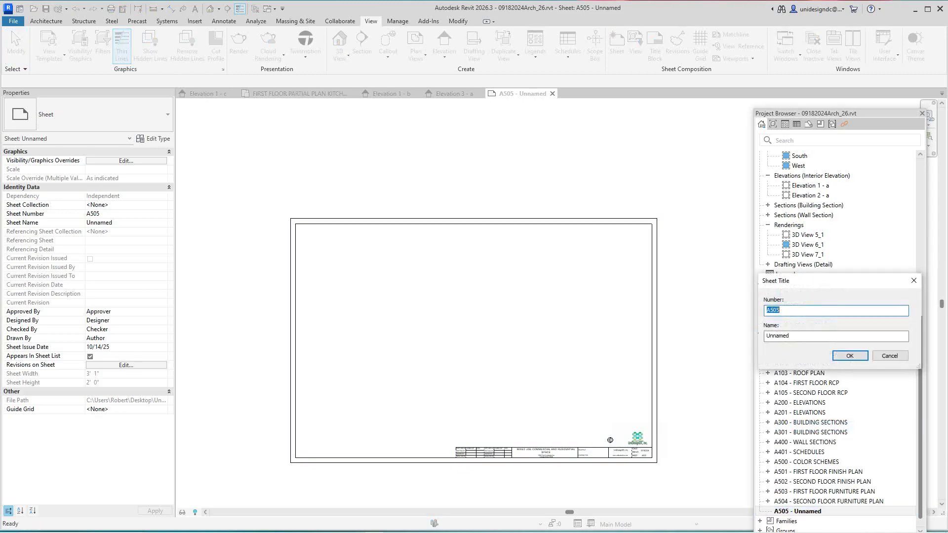
text(A)
key(Tab)
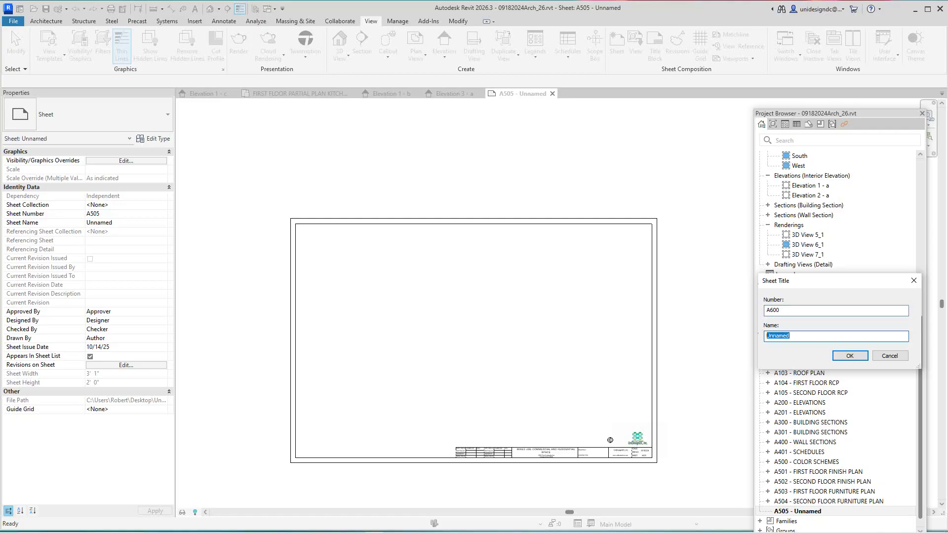
text(KITCHEN PLAN & ELEVATIONS)
click(850, 356)
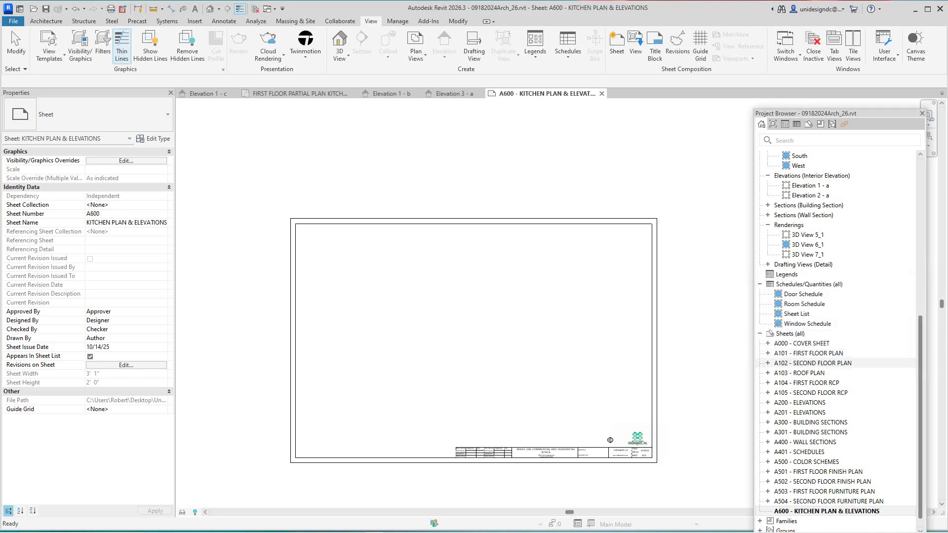
Step: Place the FIRST FLOOR PARTIAL PLAN KITCHEN view on sheet A600, in the upper-left area of the titleblock
scroll(610, 440, down, 2)
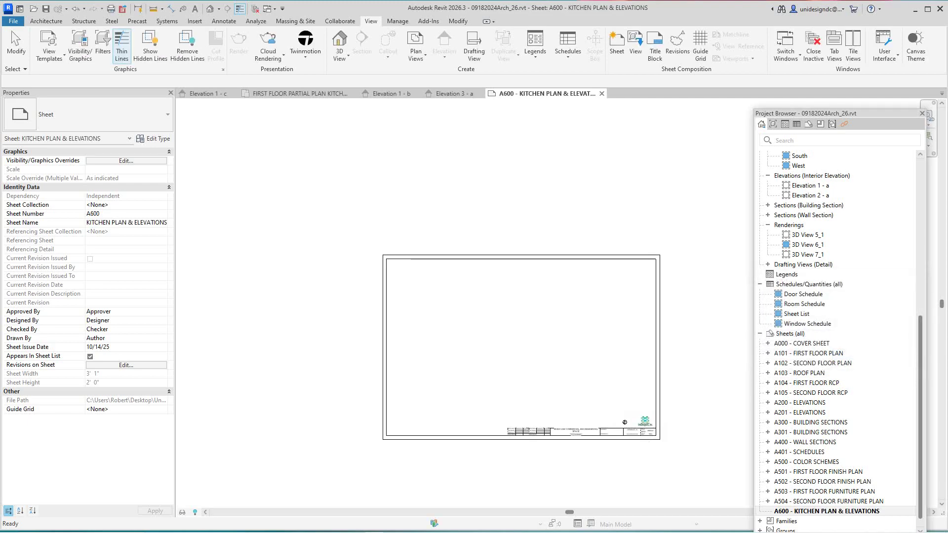
scroll(815, 244, up, 2)
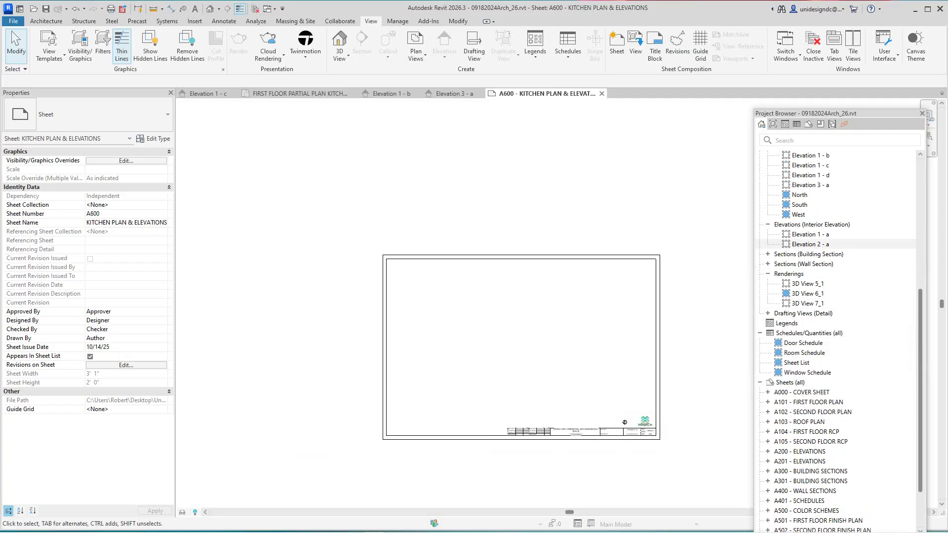
scroll(815, 266, up, 8)
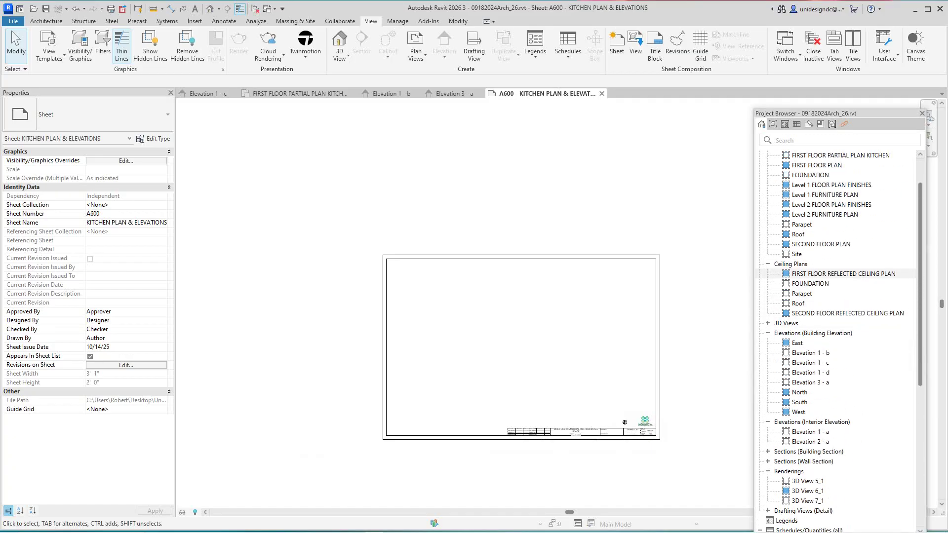
scroll(815, 269, up, 1)
scroll(820, 264, up, 1)
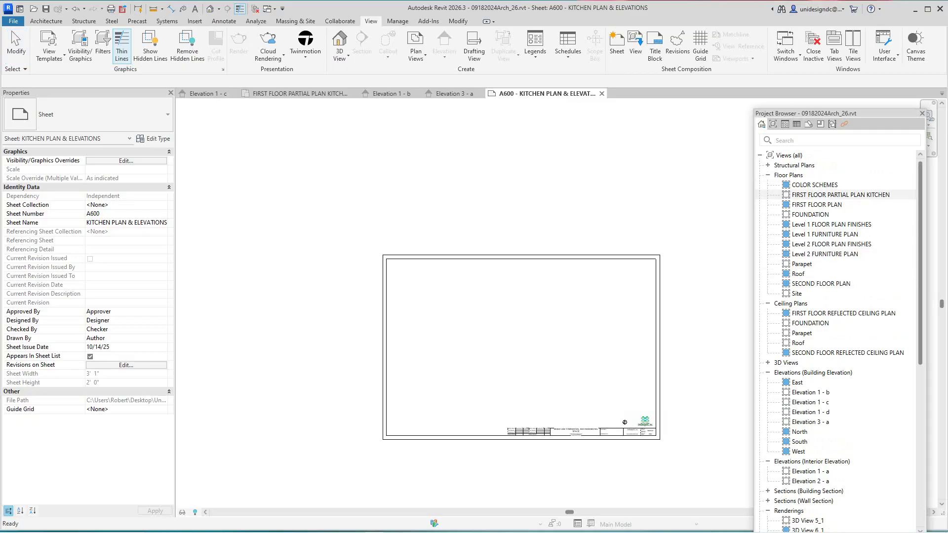
drag(839, 194, 799, 258)
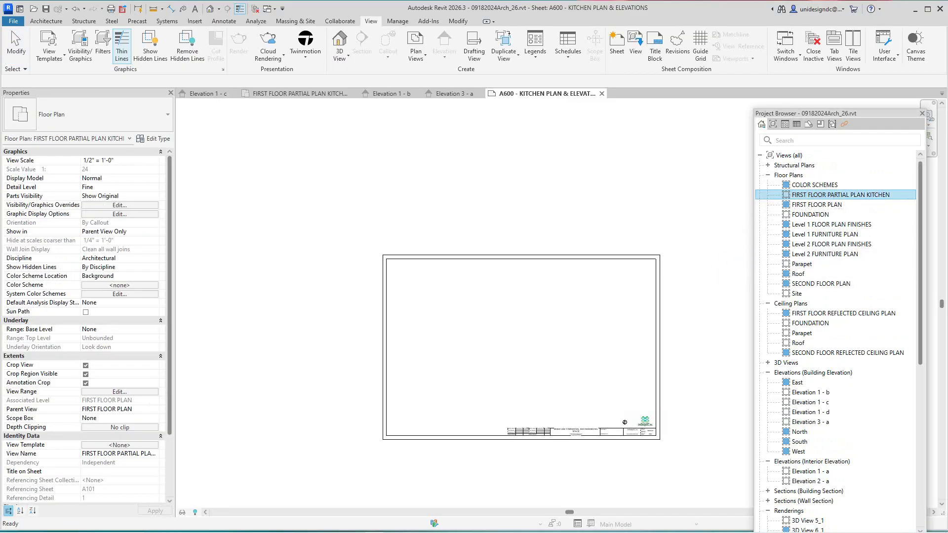
drag(625, 422, 406, 313)
scroll(420, 321, up, 3)
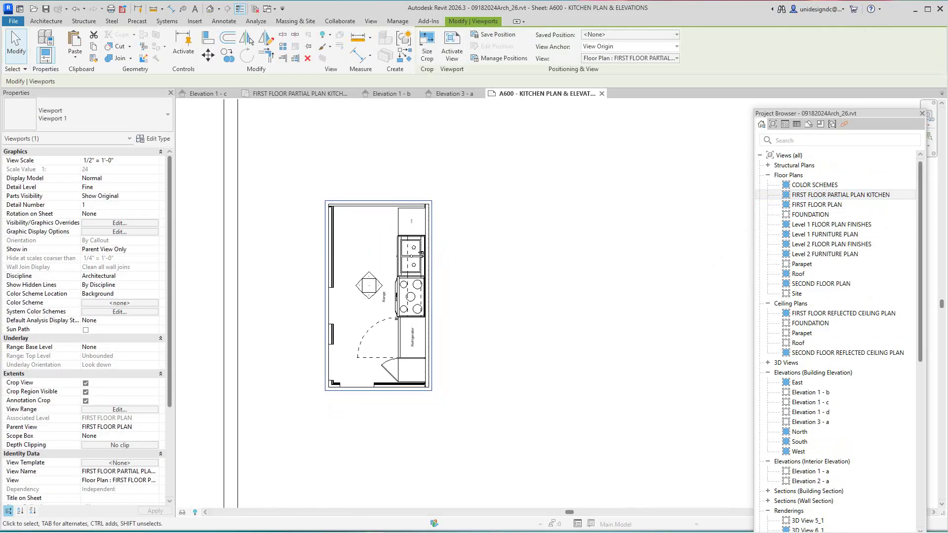
key(z)
key(f)
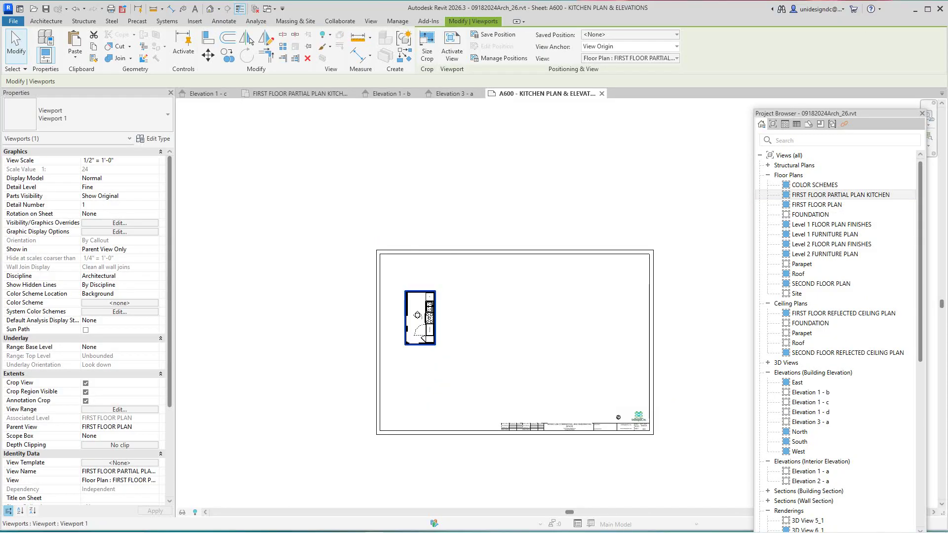
Step: Move the kitchen plan viewport higher on the sheet, closer to the titleblock's upper border
scroll(429, 336, up, 3)
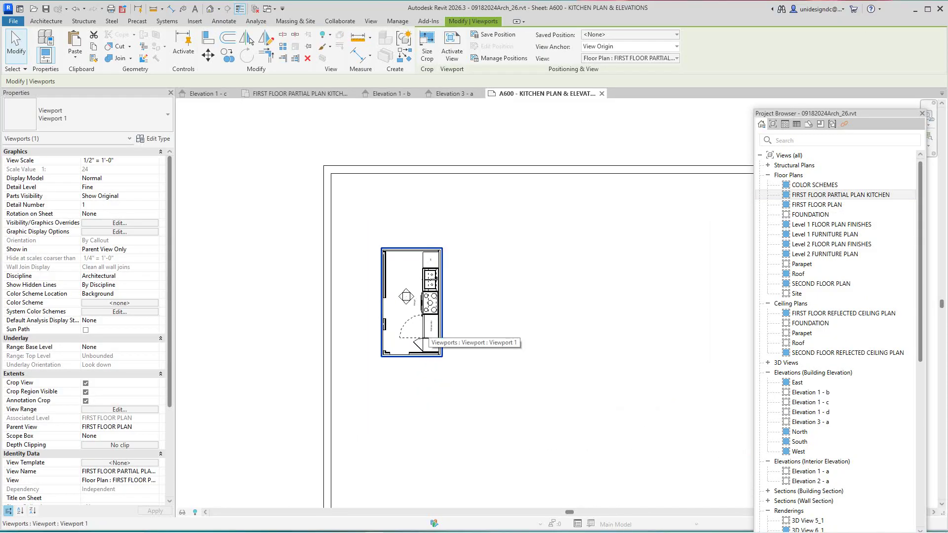
scroll(415, 302, down, 3)
key(Escape)
scroll(415, 306, up, 2)
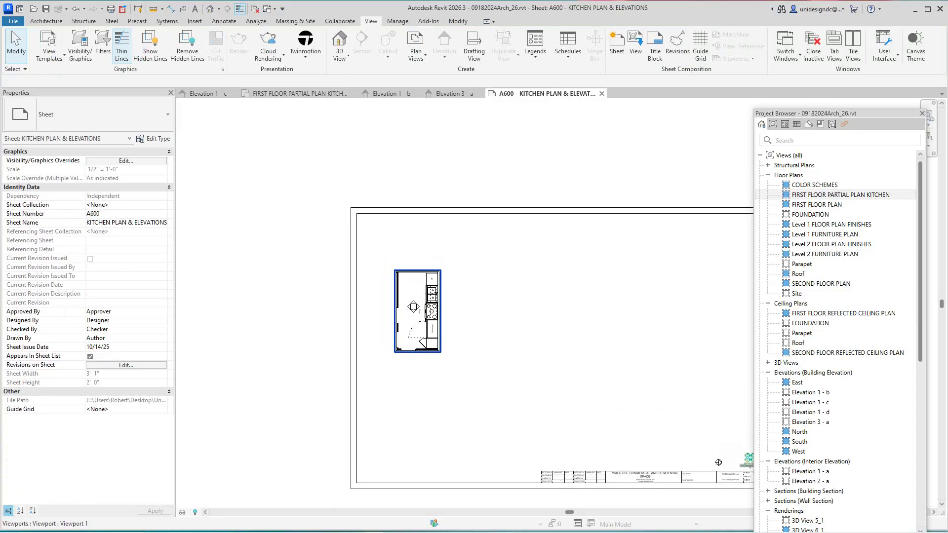
click(415, 307)
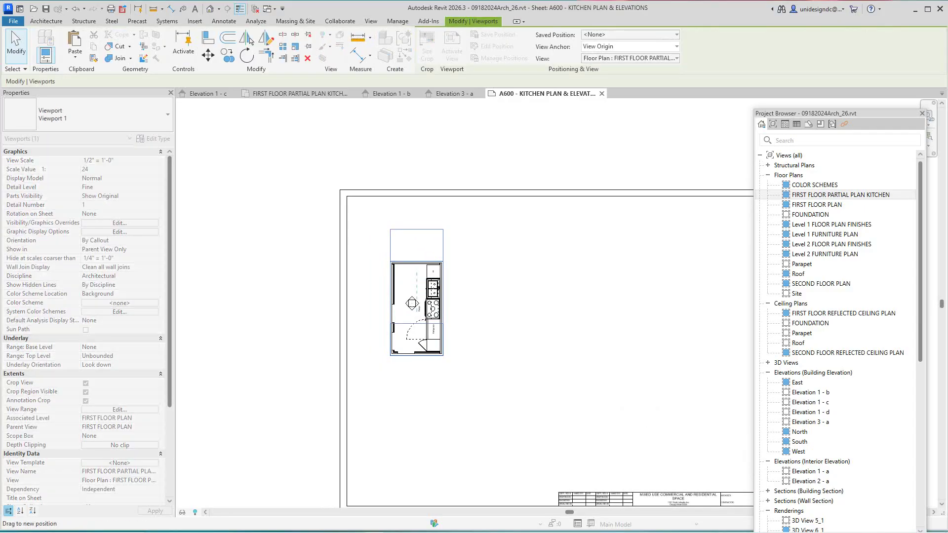
key(Escape)
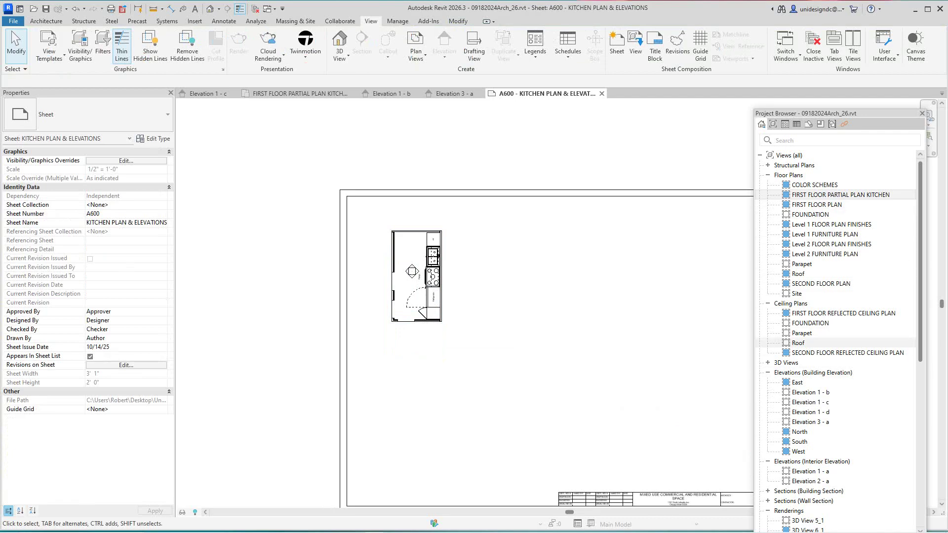
Step: Place Elevation 1 - b on the sheet just right of the kitchen plan, near the upper border
scroll(834, 298, down, 2)
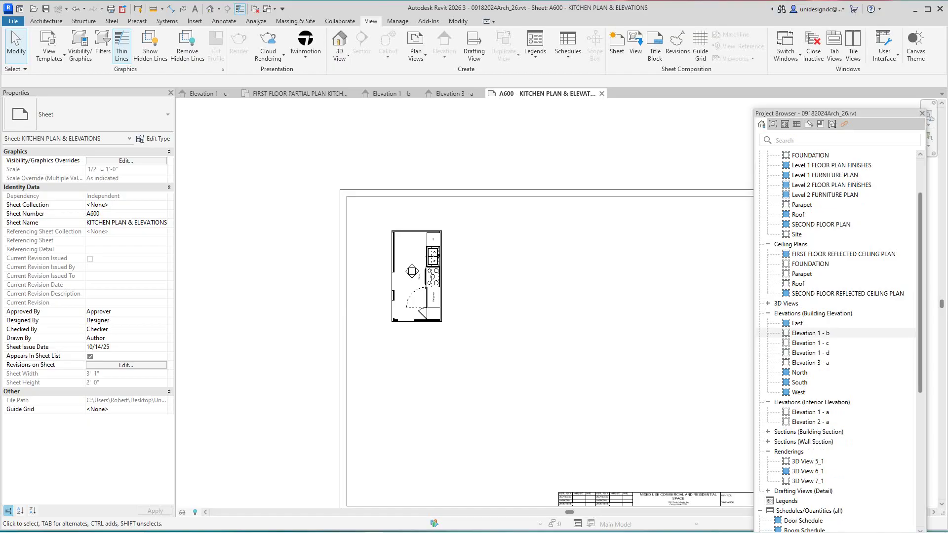
click(804, 333)
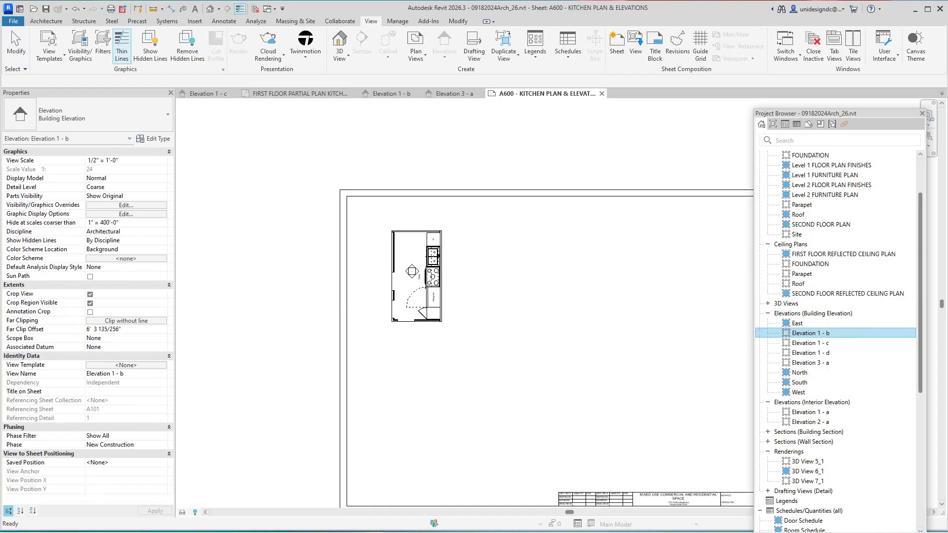
drag(804, 333, 513, 237)
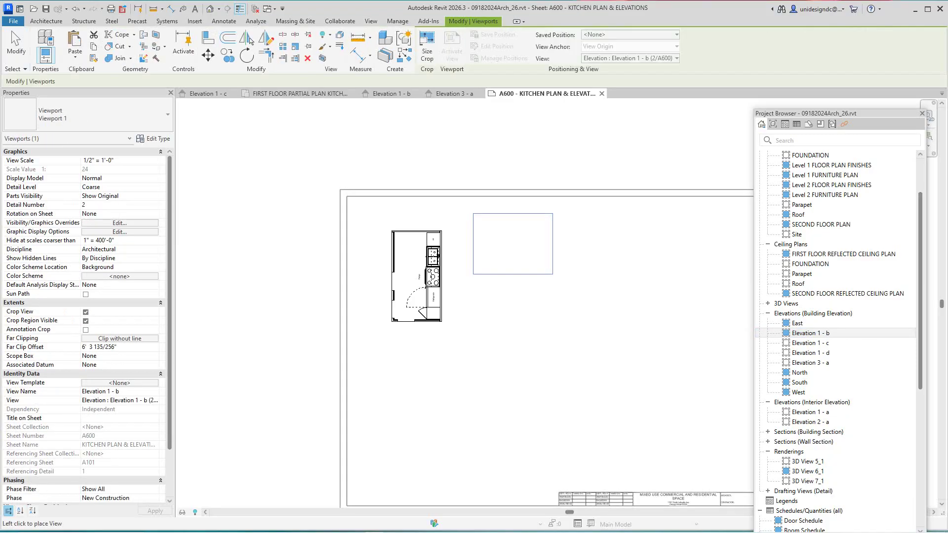
click(514, 243)
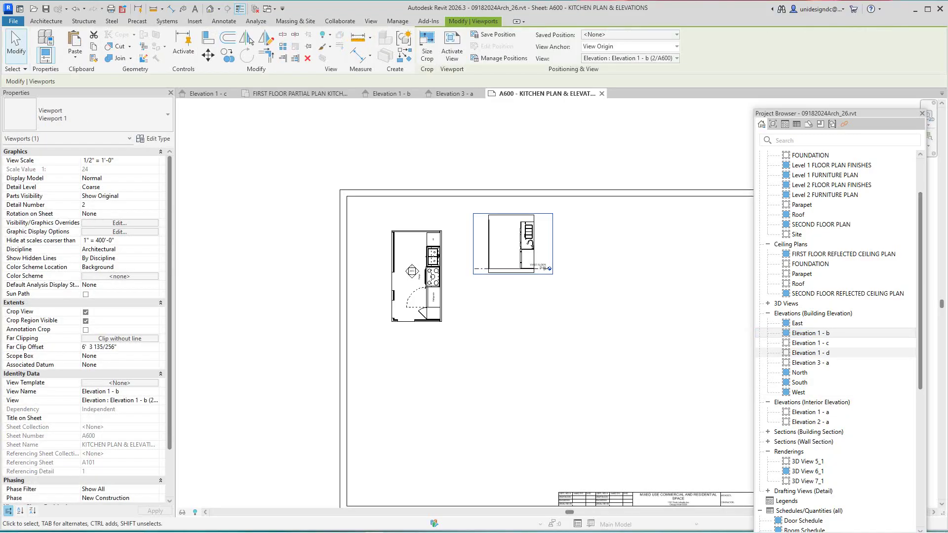
Step: Place Elevation 1 - c on the sheet below Elevation 1 - b, and Elevation 1 - d to the right of it
drag(804, 343, 515, 324)
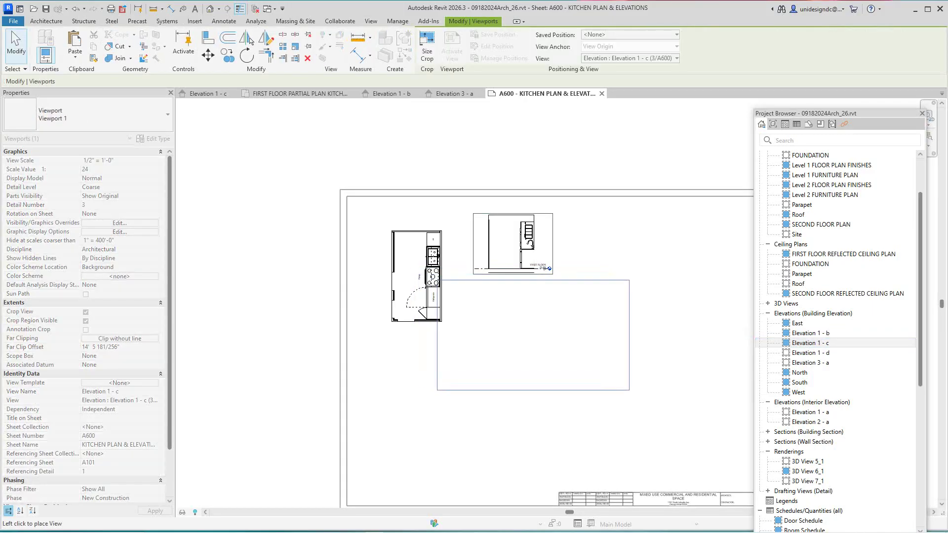
click(562, 336)
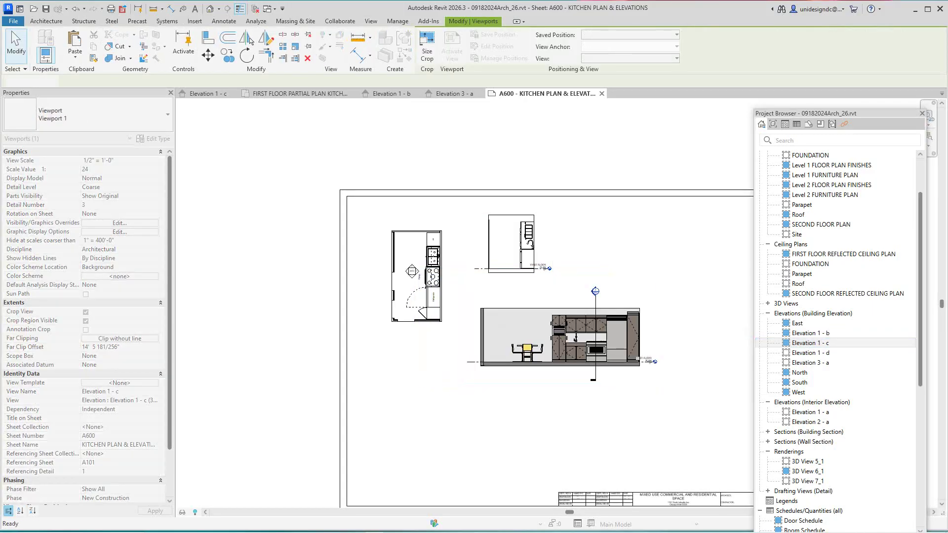
middle_drag(561, 337, 465, 345)
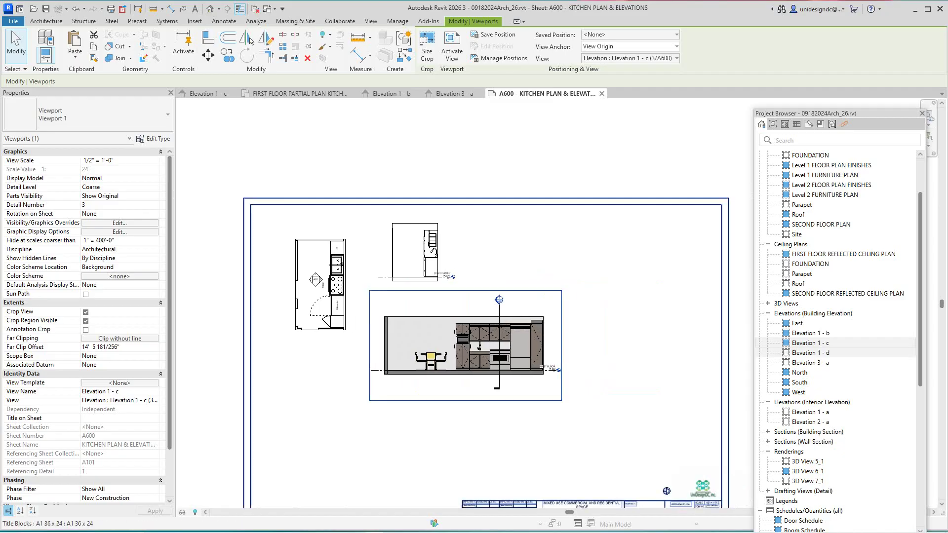
click(810, 352)
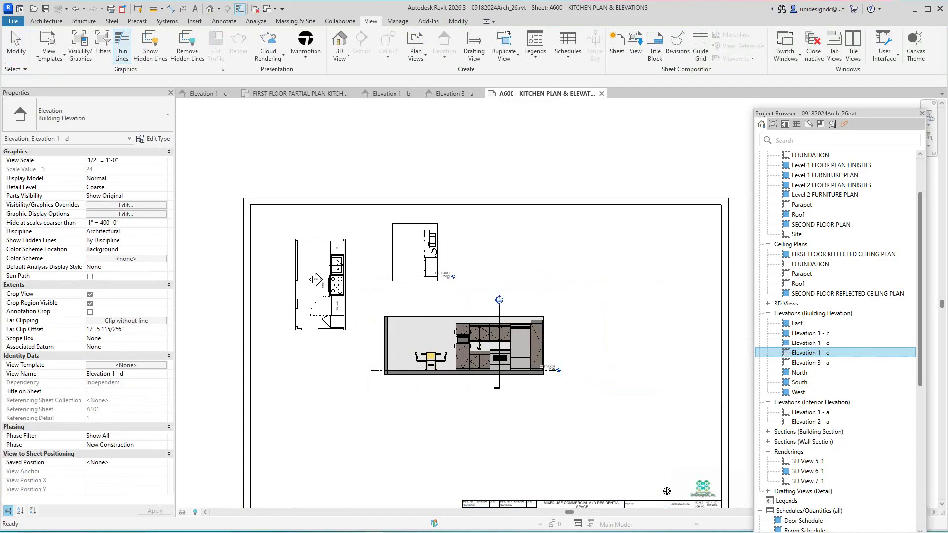
drag(810, 353, 649, 337)
click(650, 337)
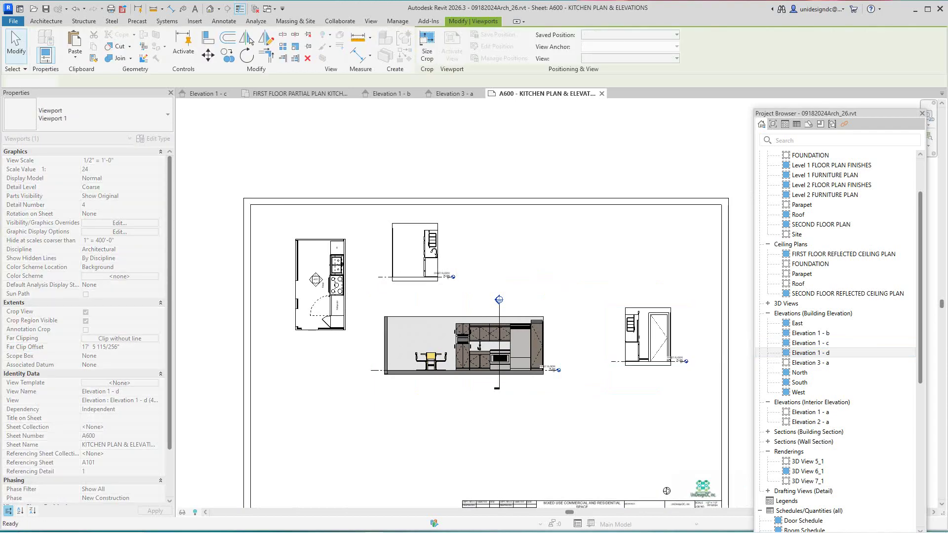
Step: Place Elevation 3 - a on the sheet right of Elevation 1 - b, above Elevation 1 - d, and check the layout
click(810, 362)
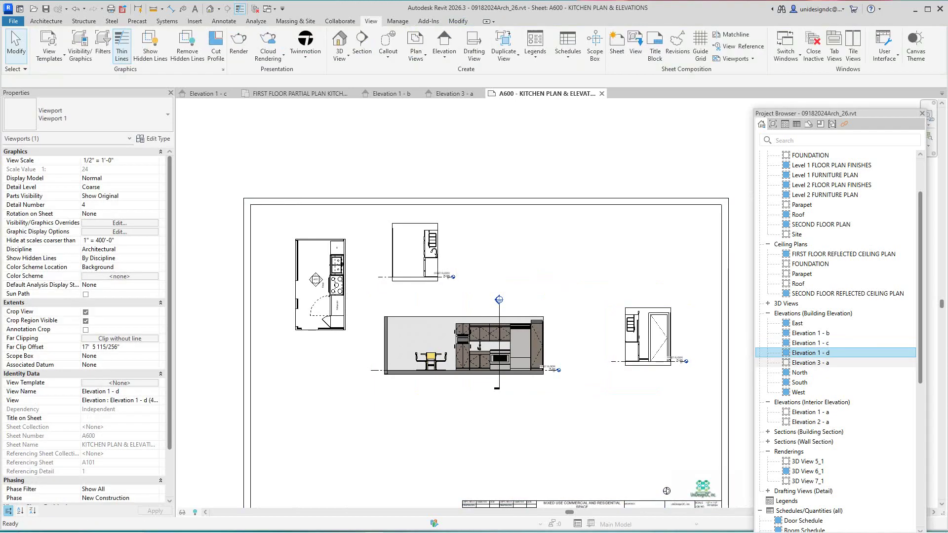
drag(810, 363, 588, 252)
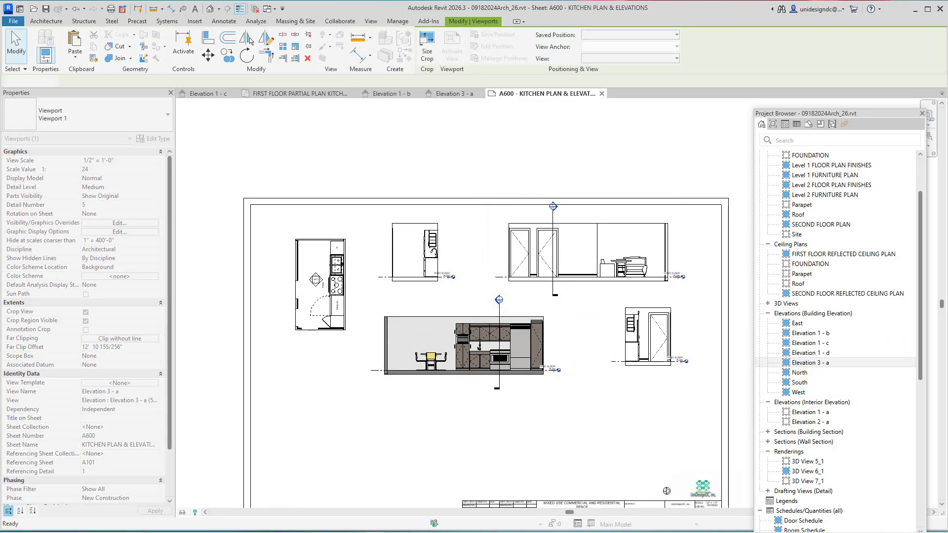
click(588, 252)
scroll(506, 242, up, 2)
scroll(494, 316, down, 2)
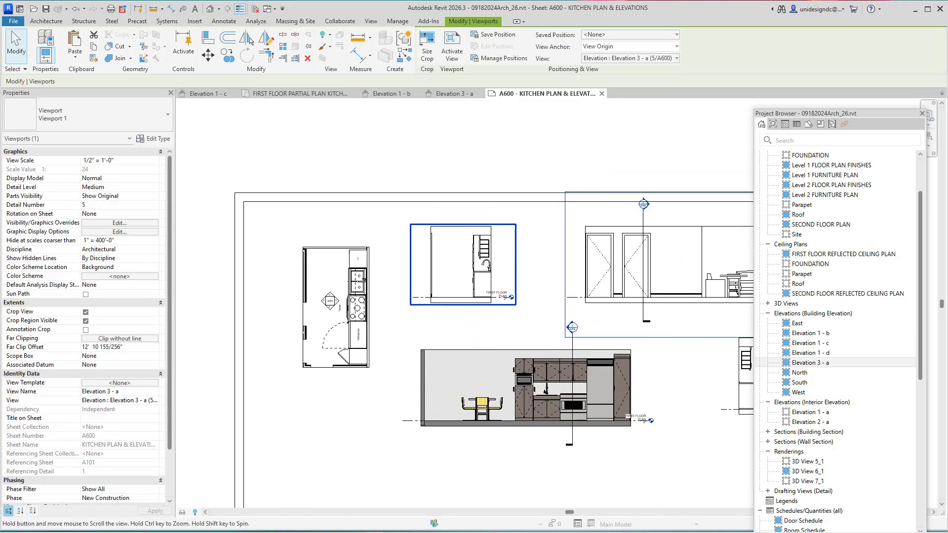
scroll(494, 316, up, 2)
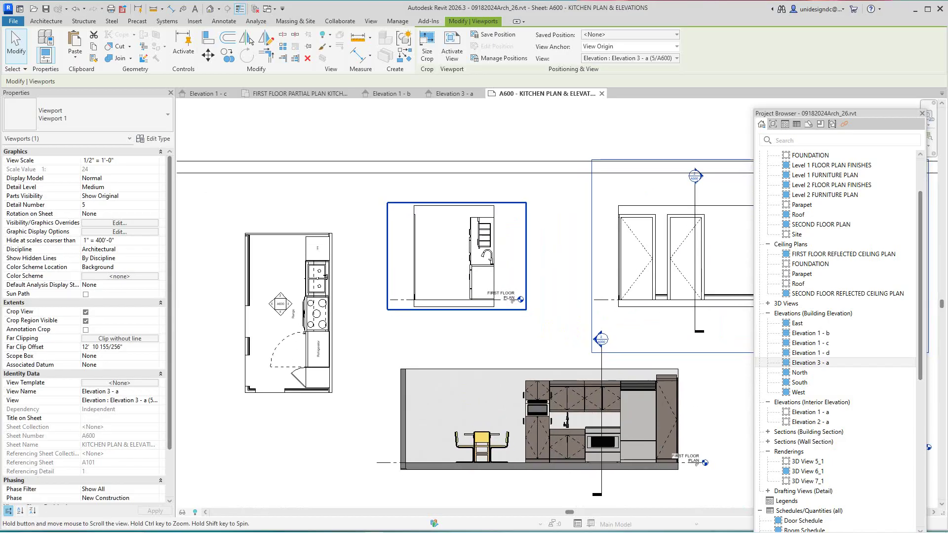
scroll(543, 395, down, 4)
click(390, 250)
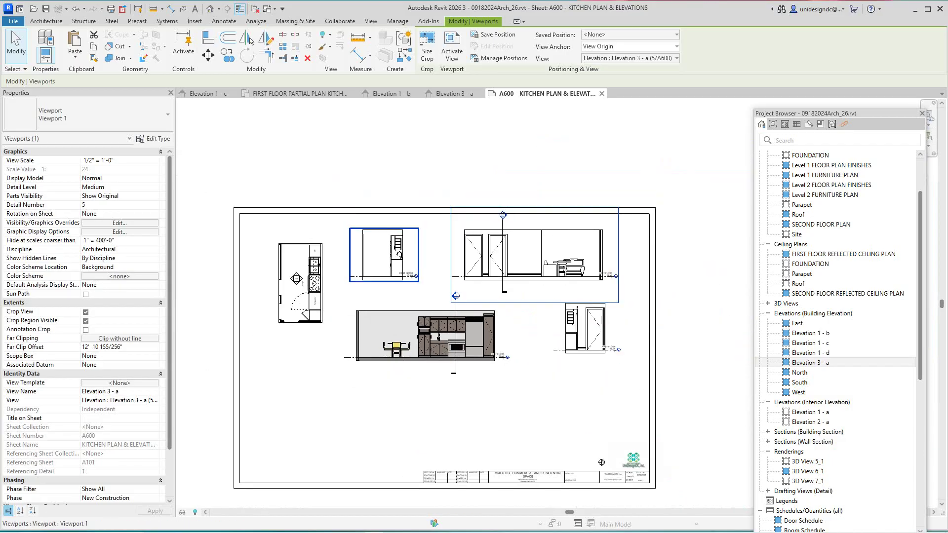
Step: Activate the Elevation 1 - b viewport on the sheet, set it to Fine detail level and Textures visual style, and deactivate it
scroll(399, 244, up, 3)
right_click(387, 197)
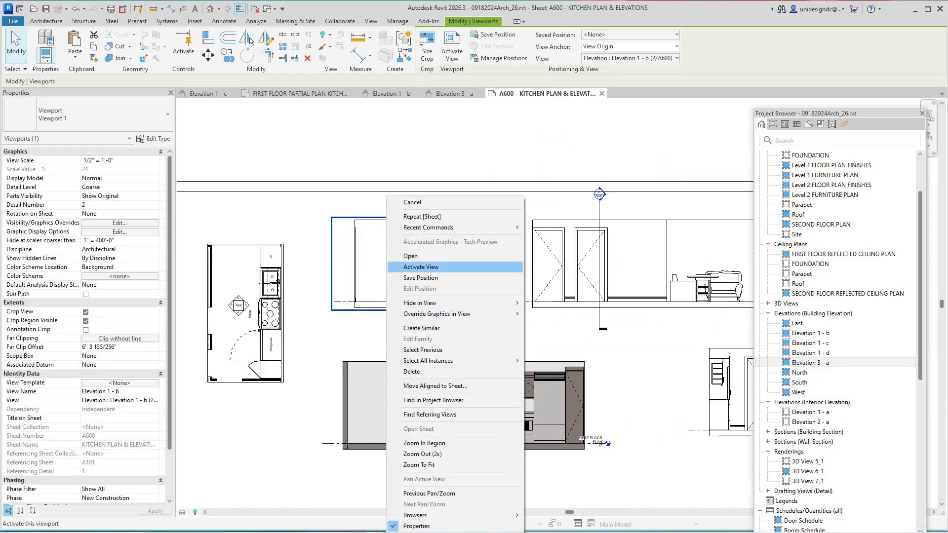
click(421, 267)
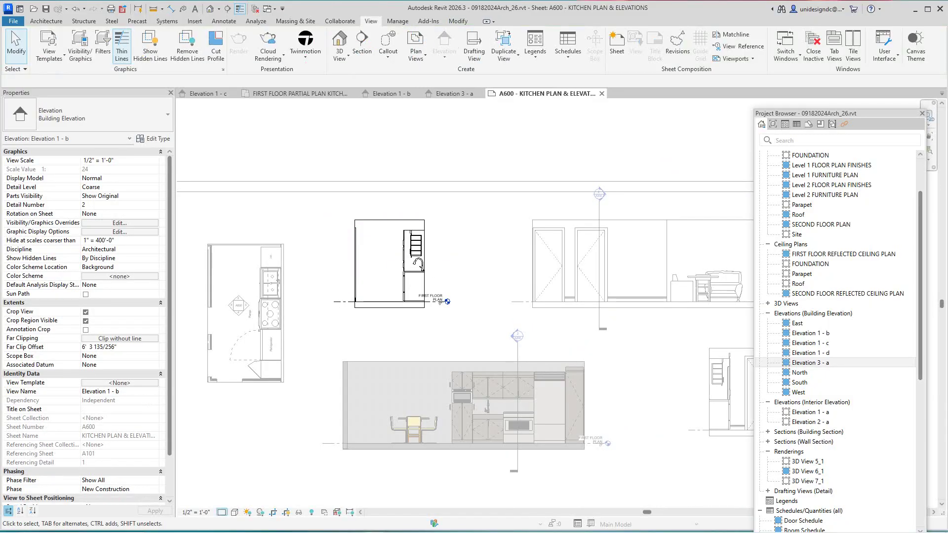
click(221, 512)
click(233, 501)
click(235, 512)
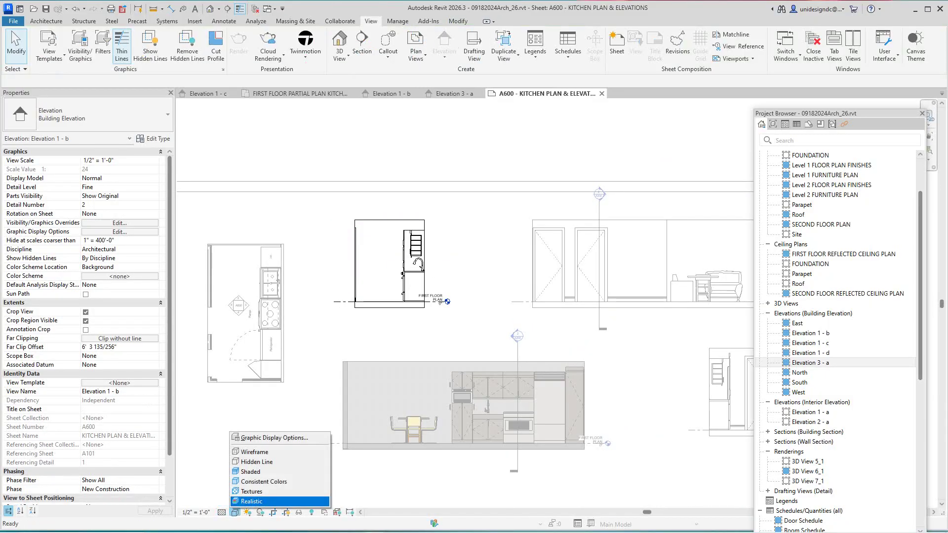
click(252, 492)
scroll(427, 308, down, 1)
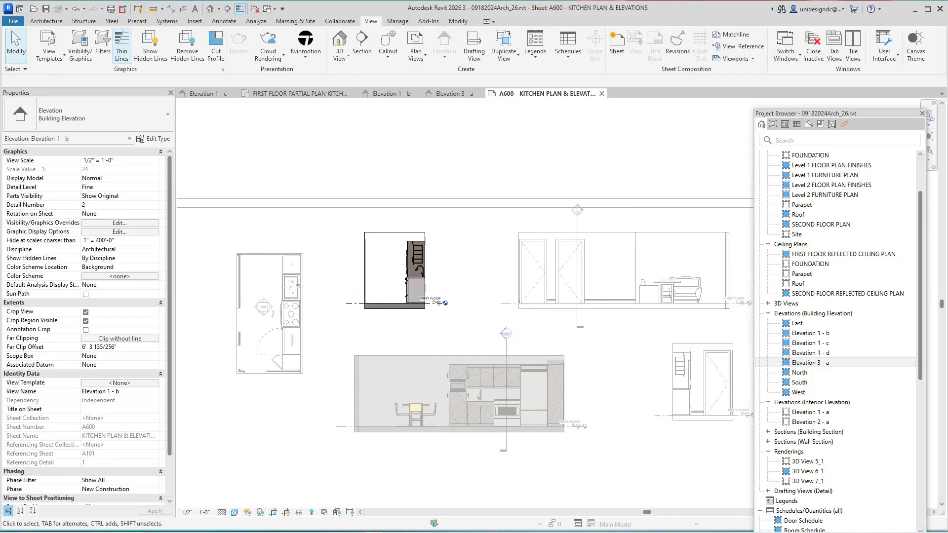
right_click(472, 270)
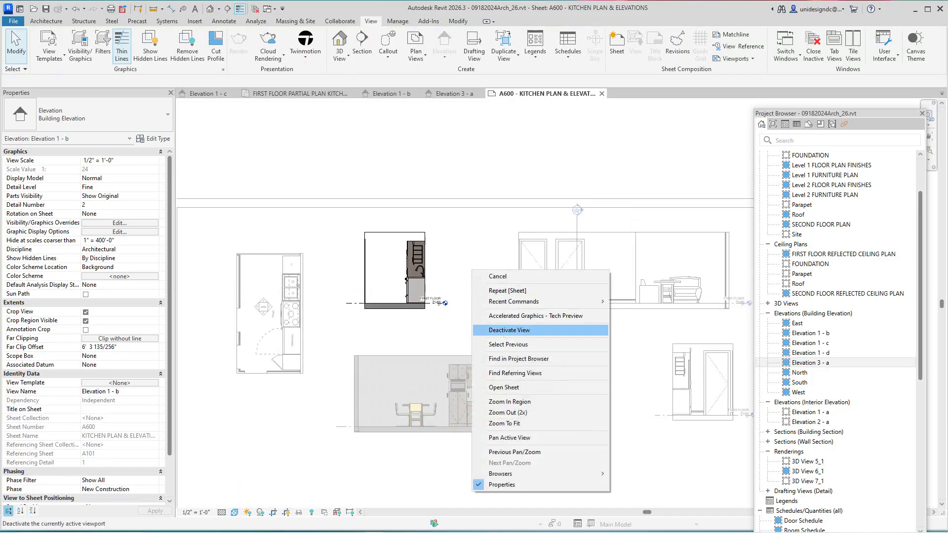
click(509, 330)
Step: Activate the Elevation 3 - a viewport, set it to Fine detail level and Textures visual style, and deactivate it
click(598, 199)
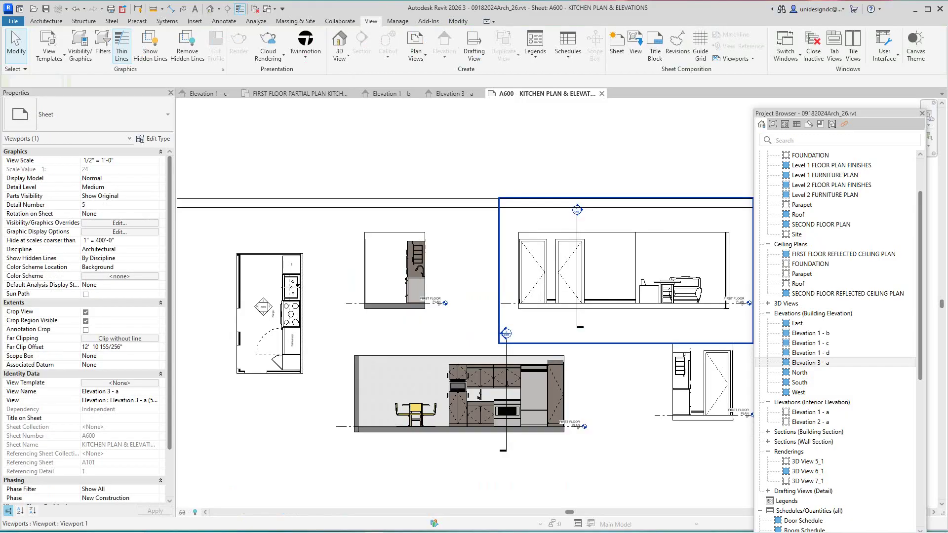
right_click(598, 199)
click(632, 267)
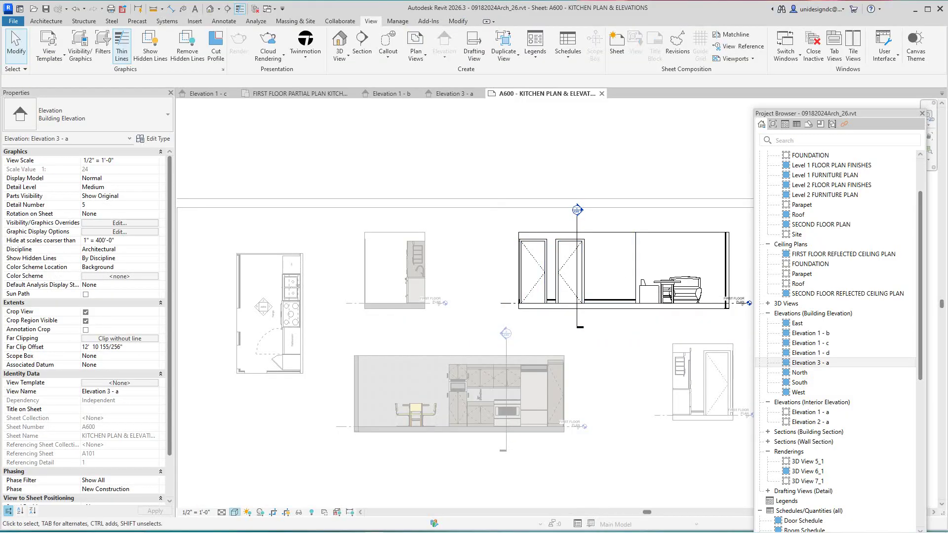
click(222, 512)
click(234, 501)
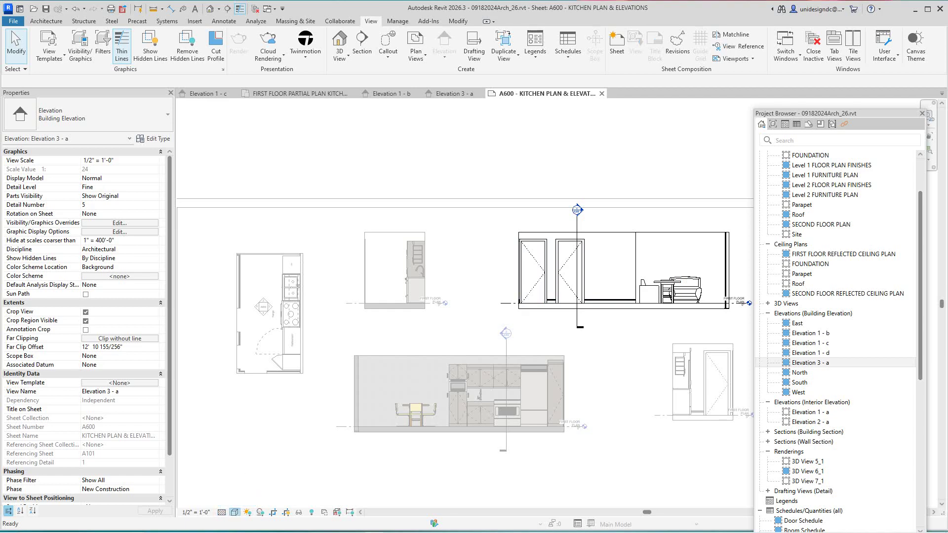
click(234, 512)
click(257, 492)
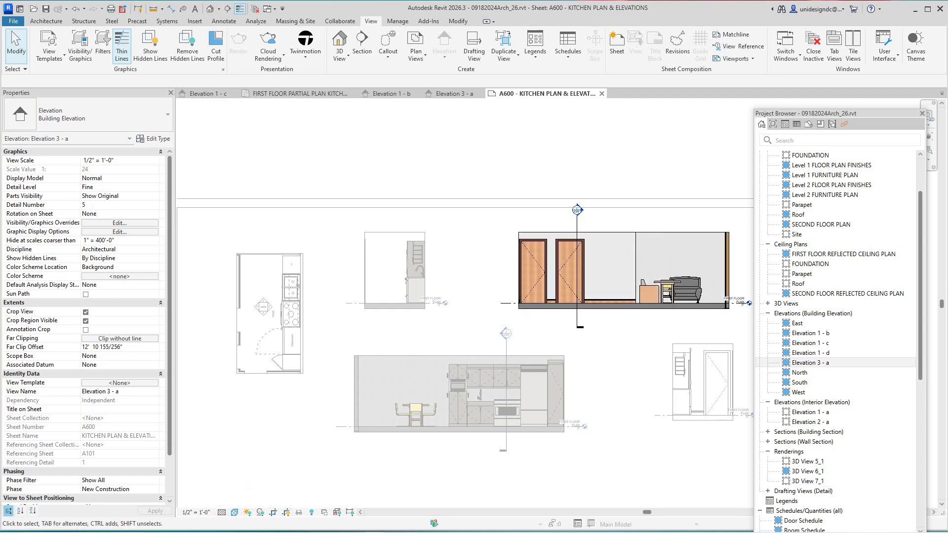
scroll(513, 269, up, 3)
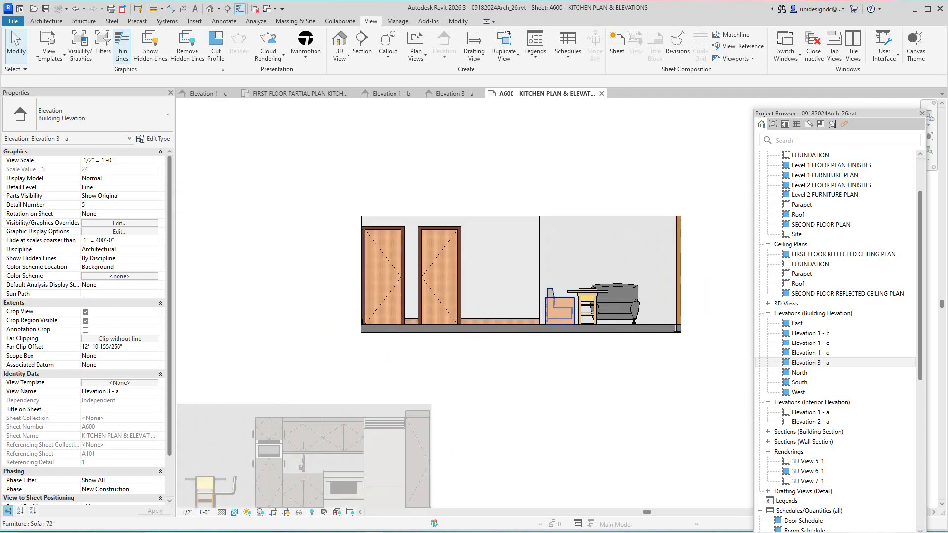
scroll(557, 366, down, 5)
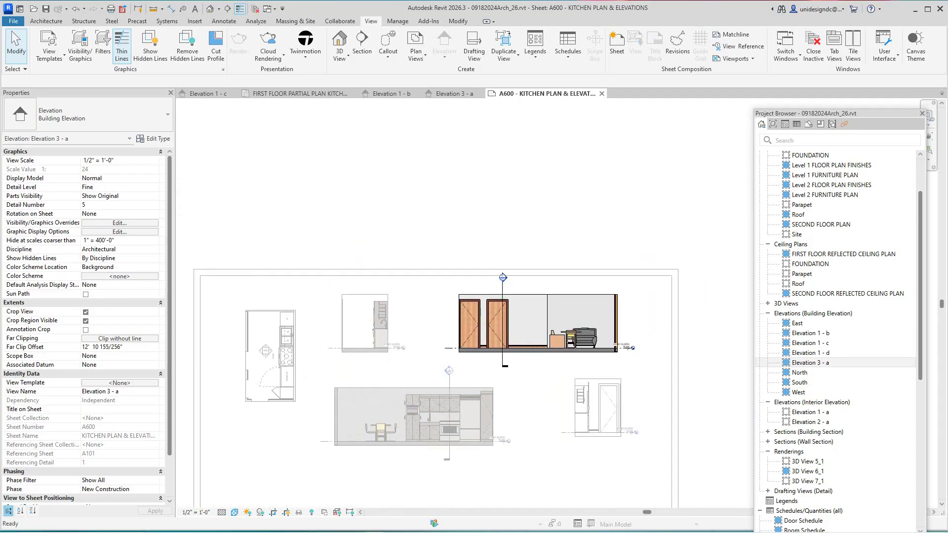
middle_click(556, 366)
middle_click(556, 366)
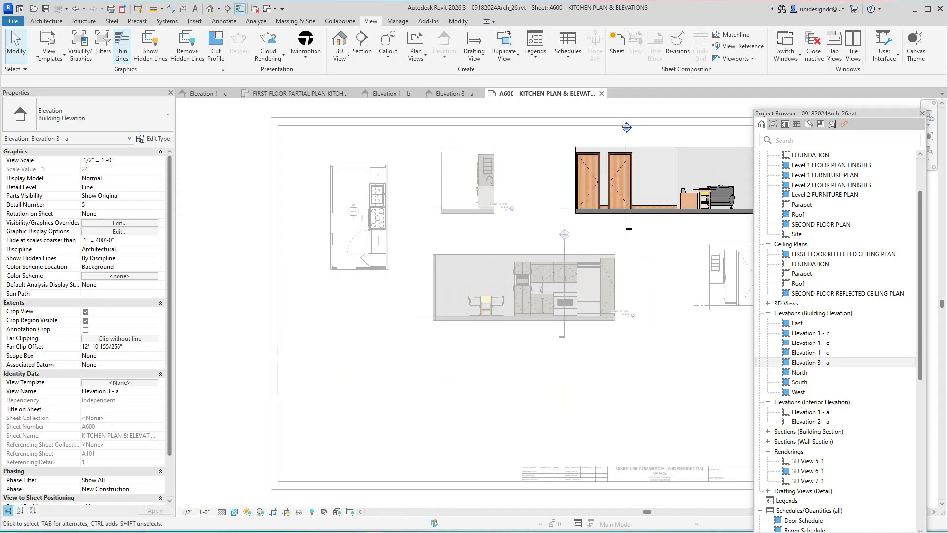
scroll(434, 213, down, 1)
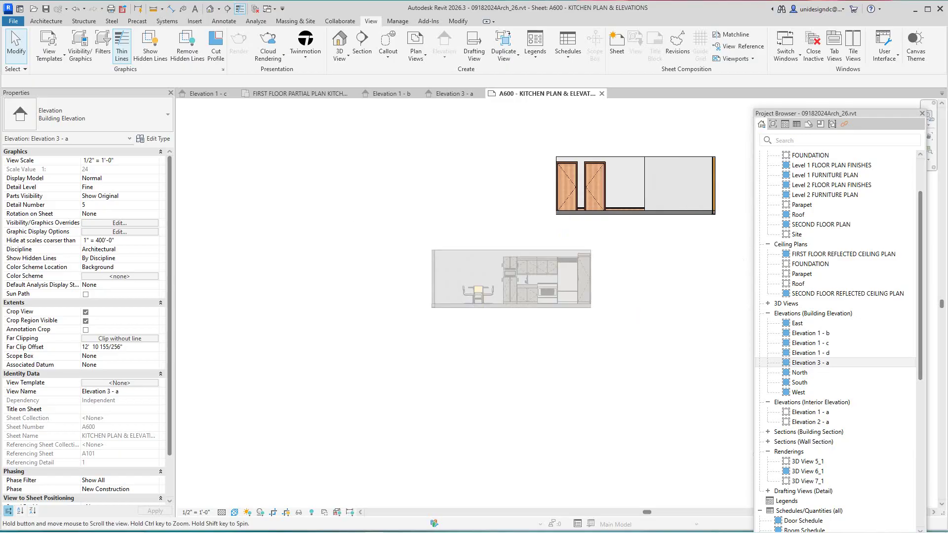
middle_drag(435, 212, 394, 260)
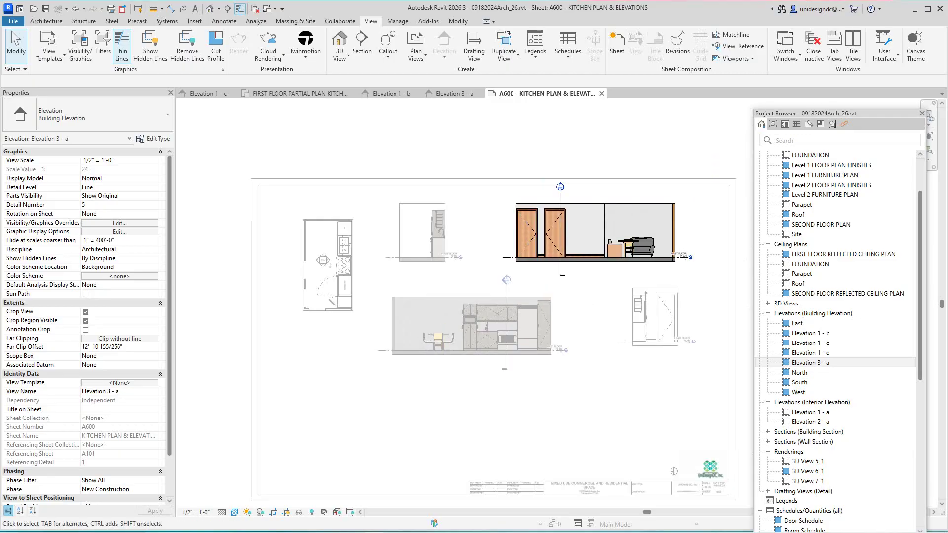
right_click(382, 251)
click(410, 311)
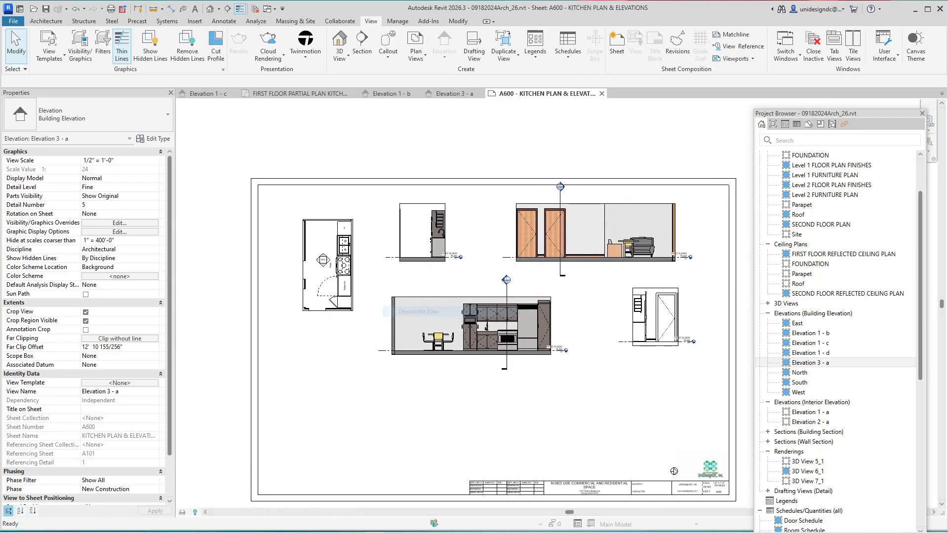
Step: In the activated kitchen plan viewport, shorten the Elevation 3 - a extent line so it ends just beyond the kitchen's upper wall
scroll(312, 261, up, 2)
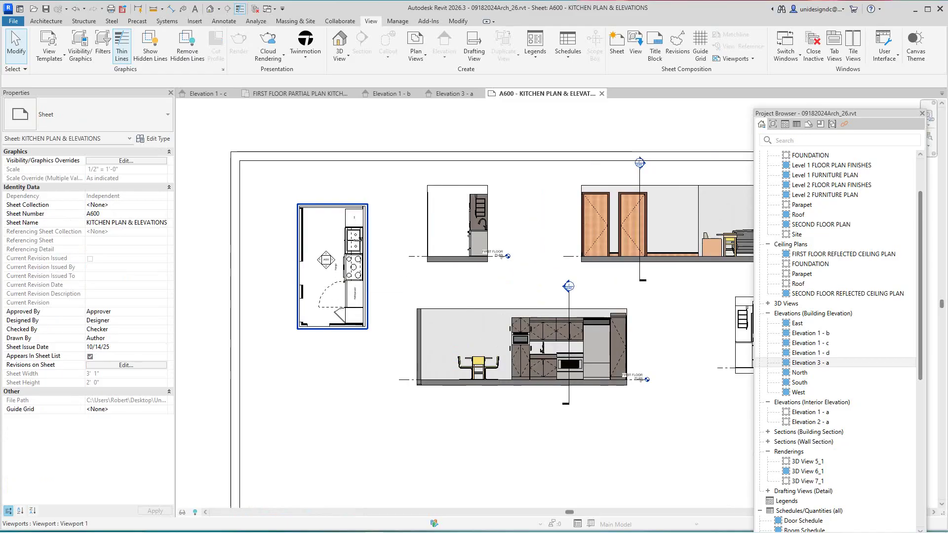
click(316, 269)
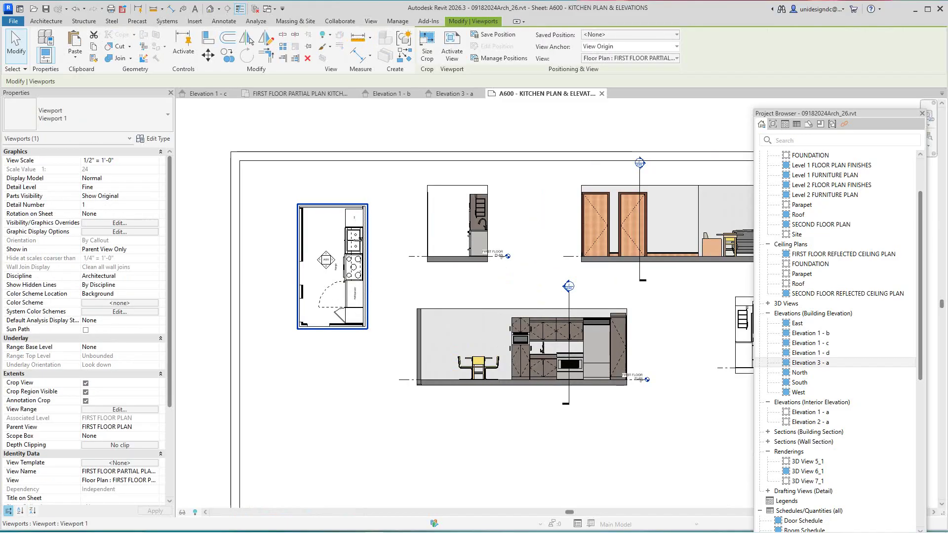
right_click(316, 269)
click(361, 269)
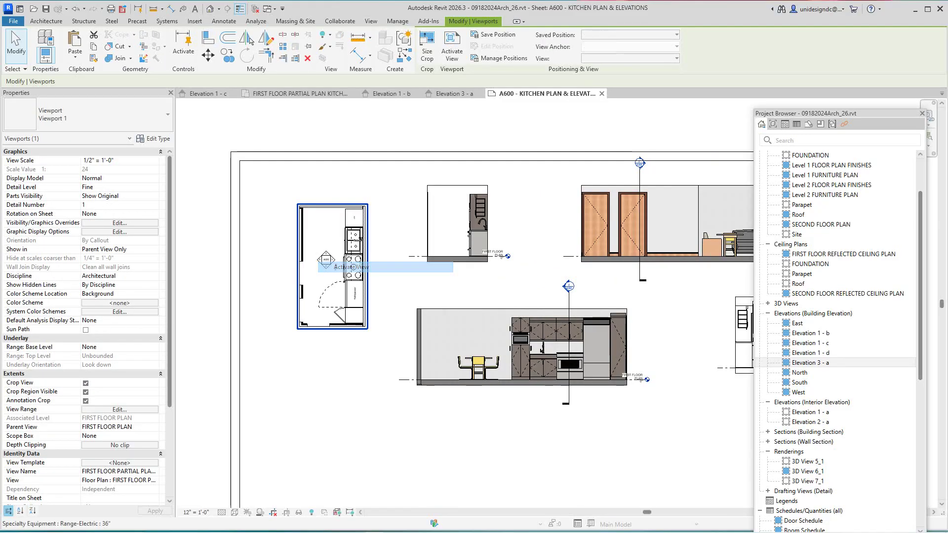
click(326, 266)
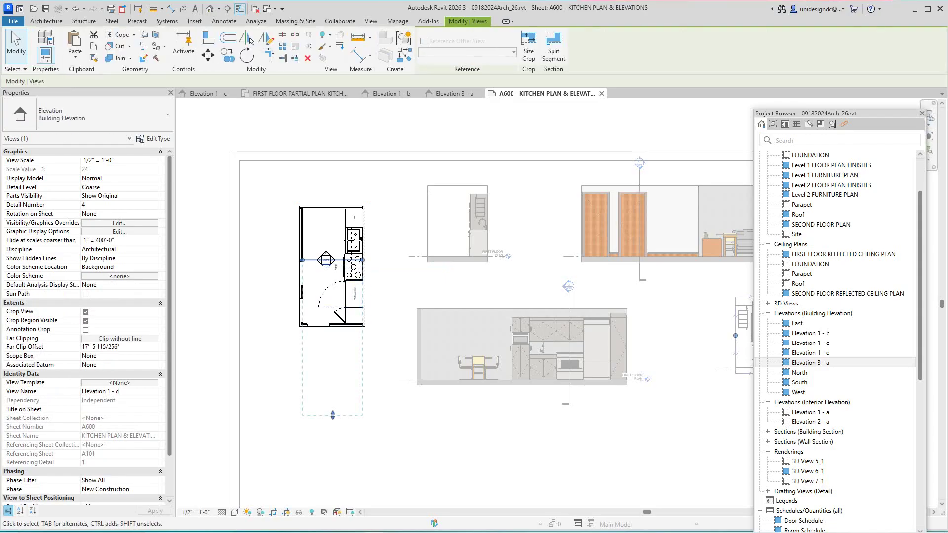
key(Escape)
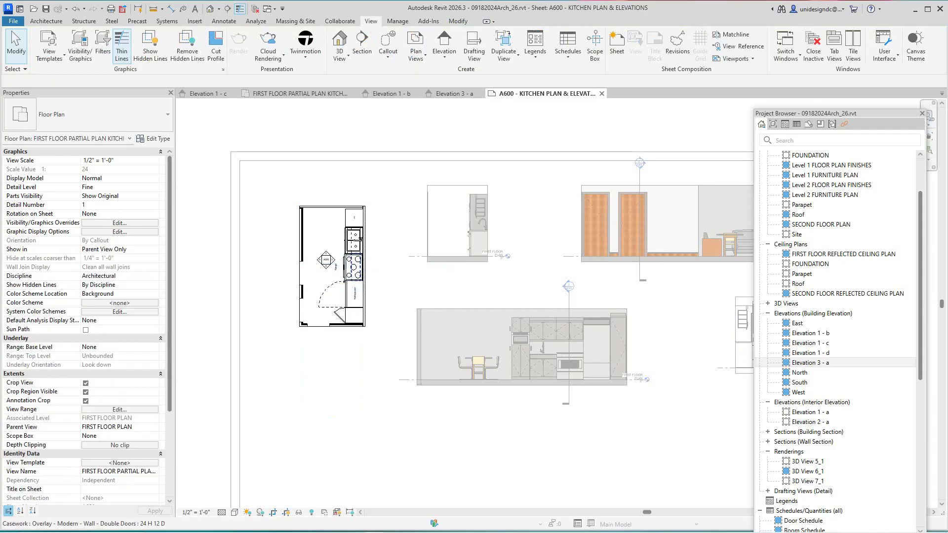
click(326, 254)
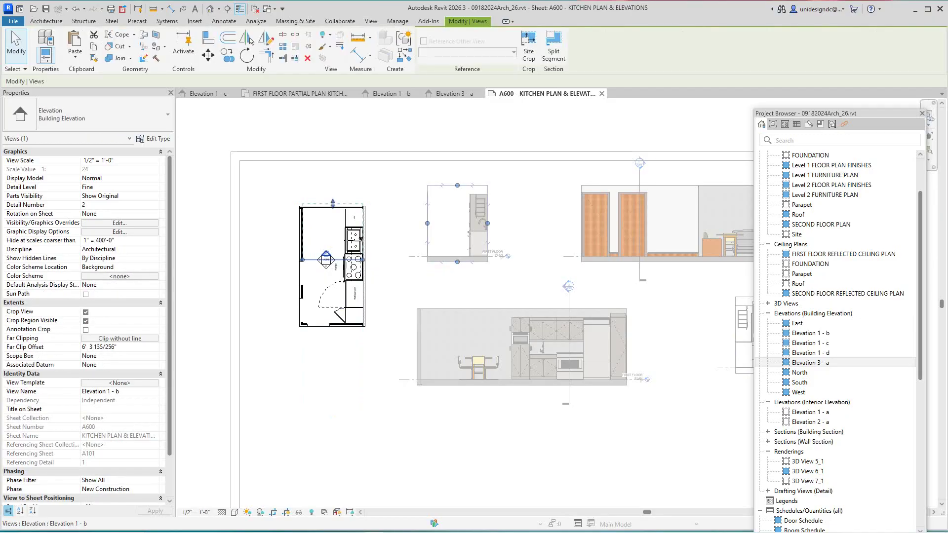
key(Escape)
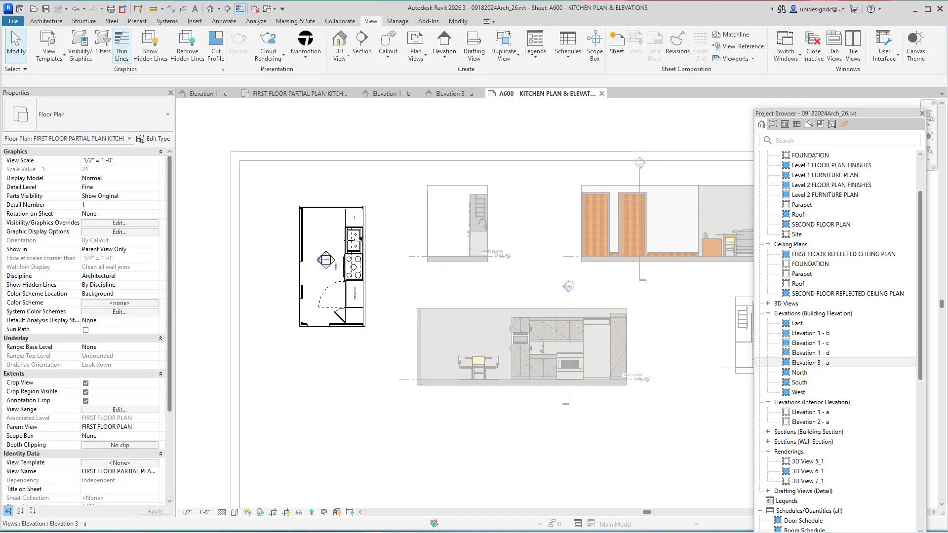
click(320, 260)
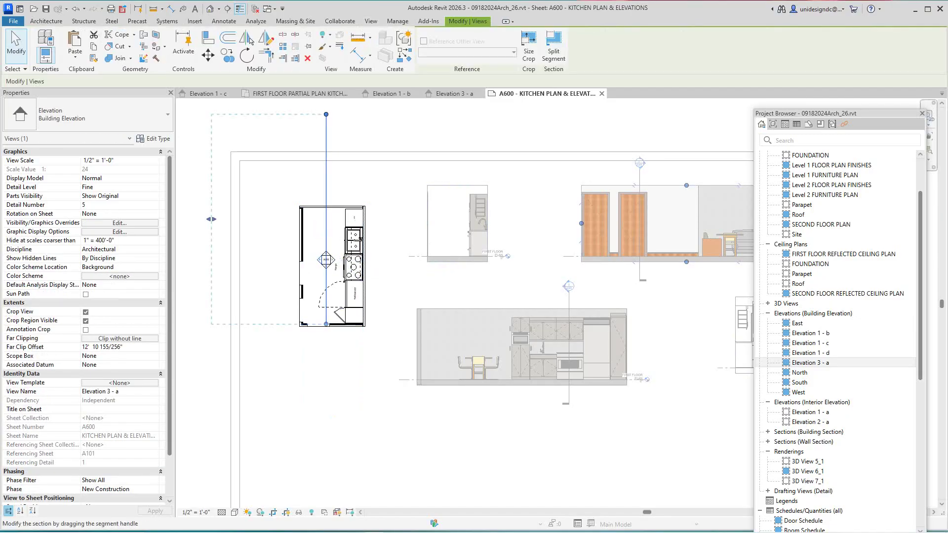
drag(326, 115, 326, 198)
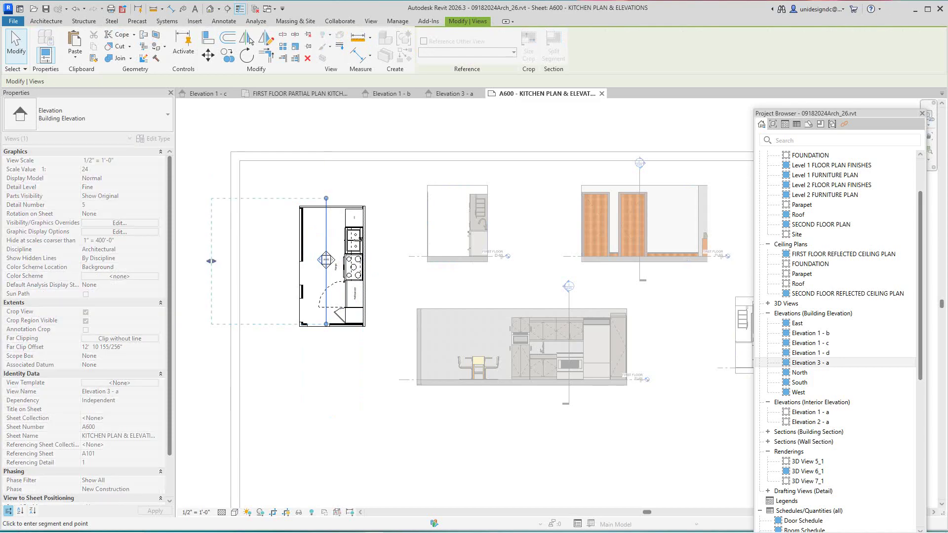
Step: Pull Elevation 3 - a's far clip boundary in to about 3' 8", just outside the kitchen's left wall, and deactivate the plan view
drag(211, 265, 211, 265)
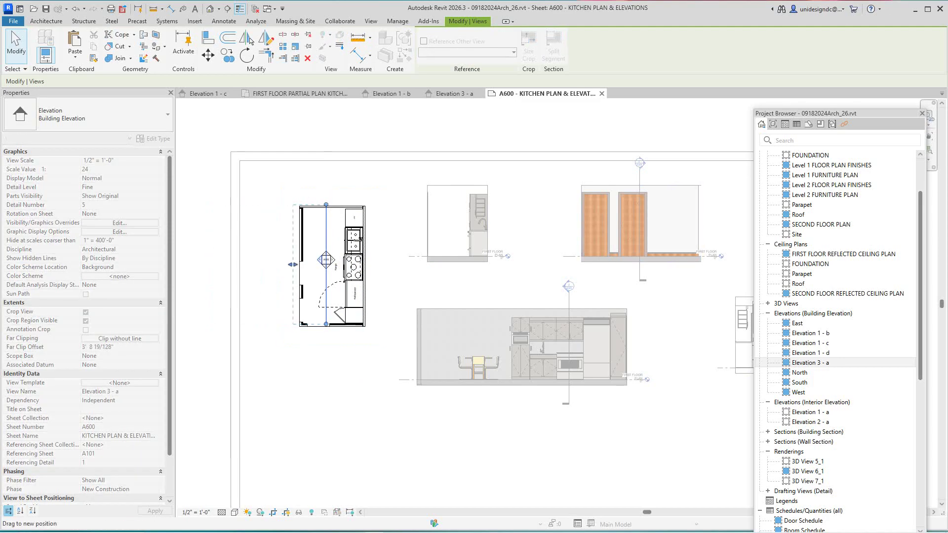
drag(293, 264, 293, 265)
click(465, 335)
key(z)
key(f)
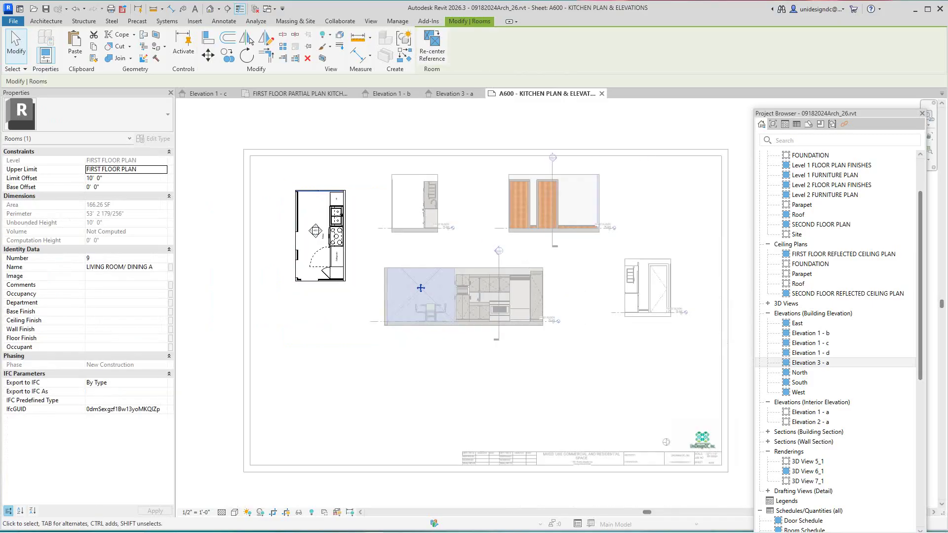
scroll(421, 316, up, 1)
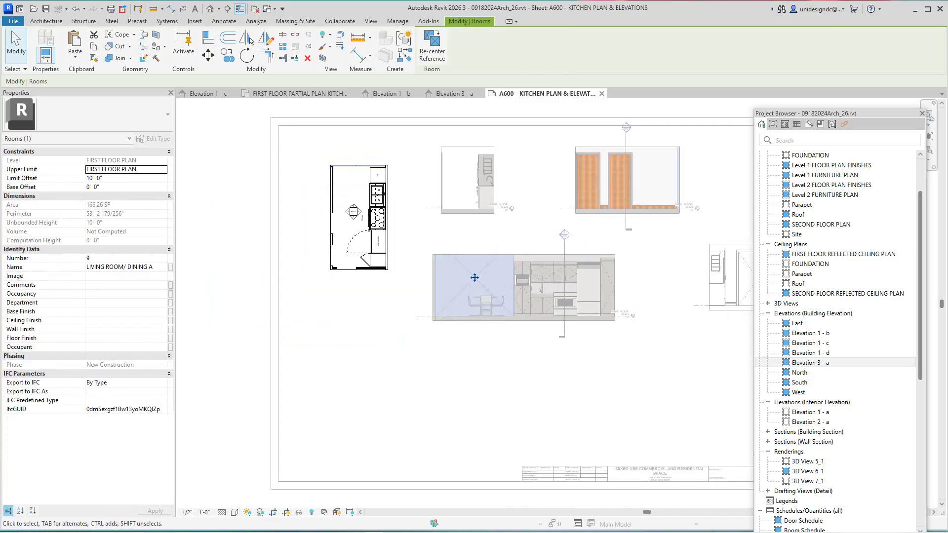
right_click(550, 183)
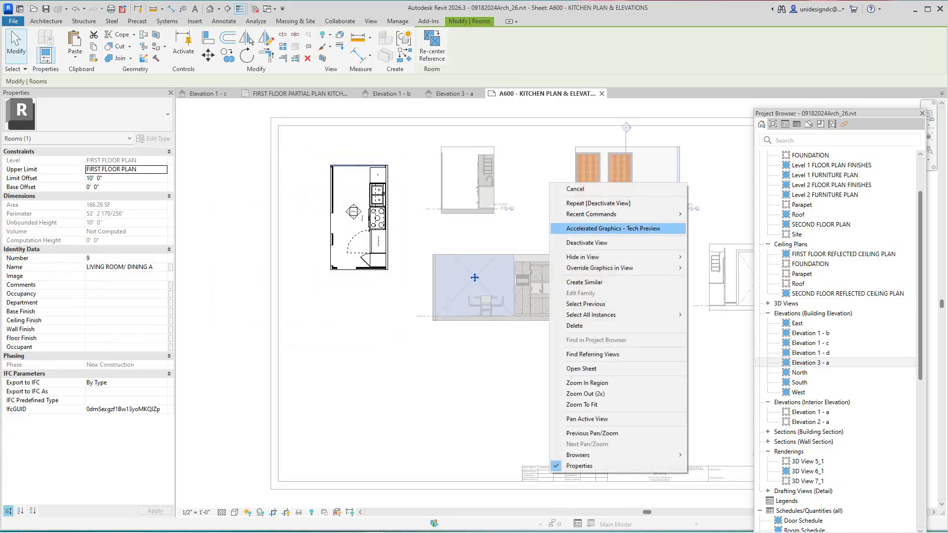
click(587, 242)
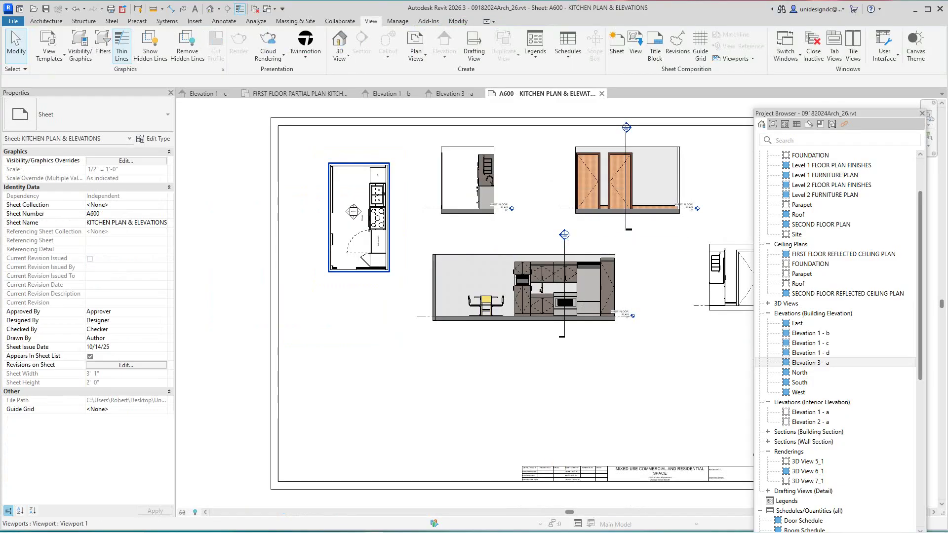
Step: Activate the kitchen plan viewport again, set its visual style to Textures, and deactivate it
right_click(349, 193)
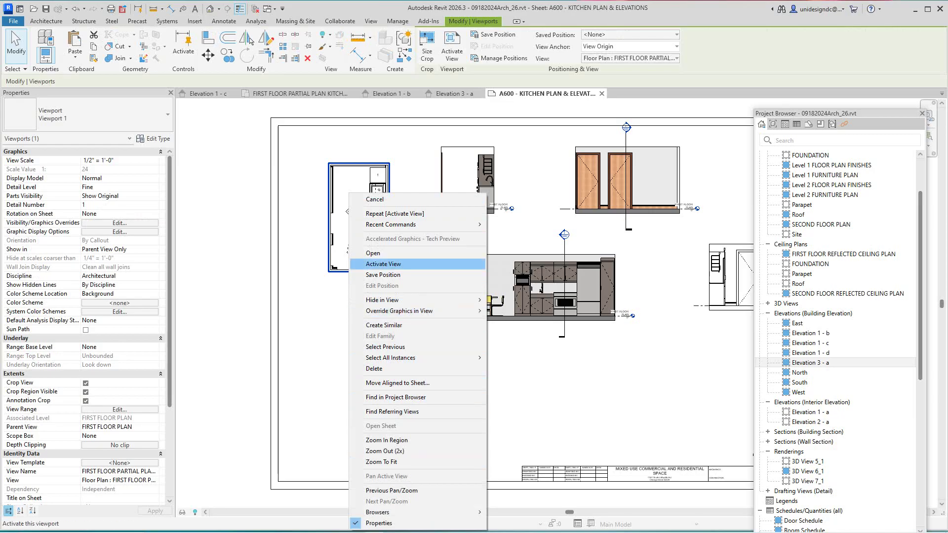
click(373, 253)
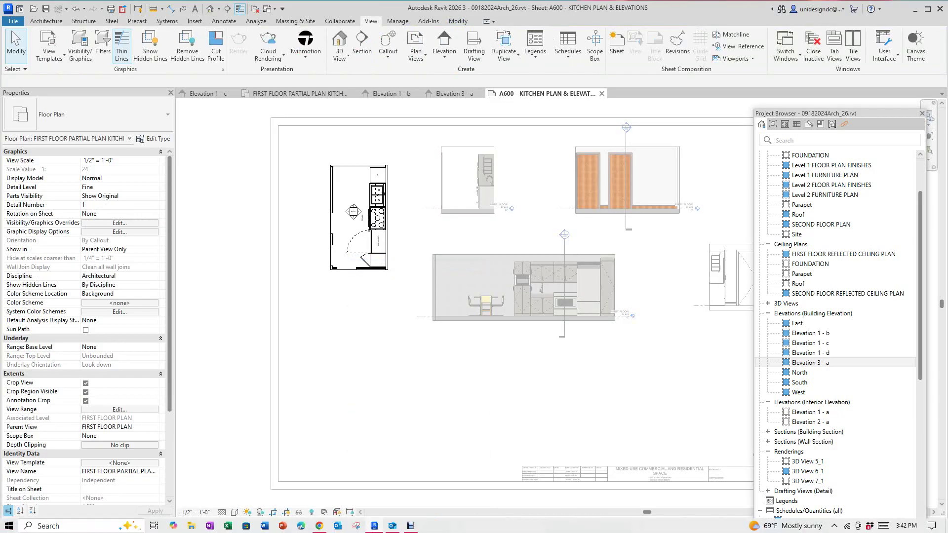
click(235, 512)
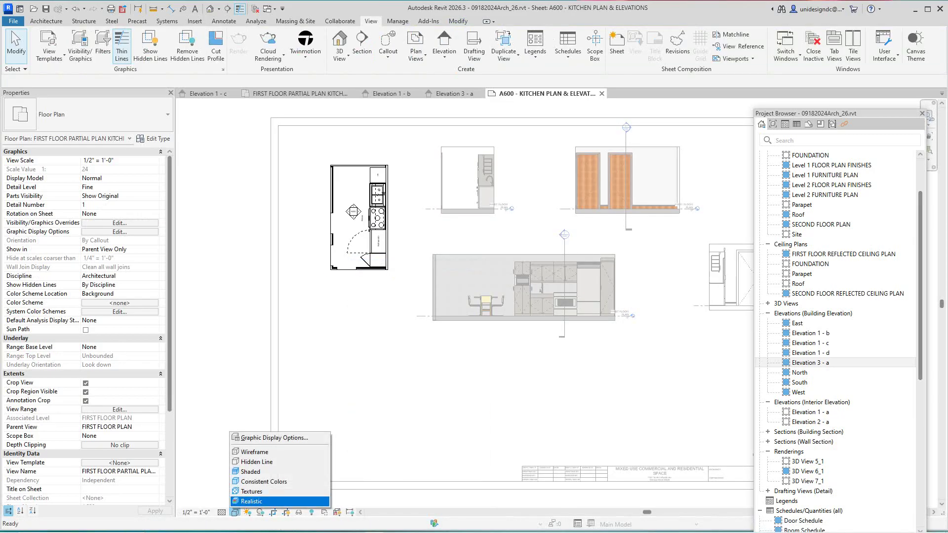
click(252, 491)
scroll(379, 285, down, 2)
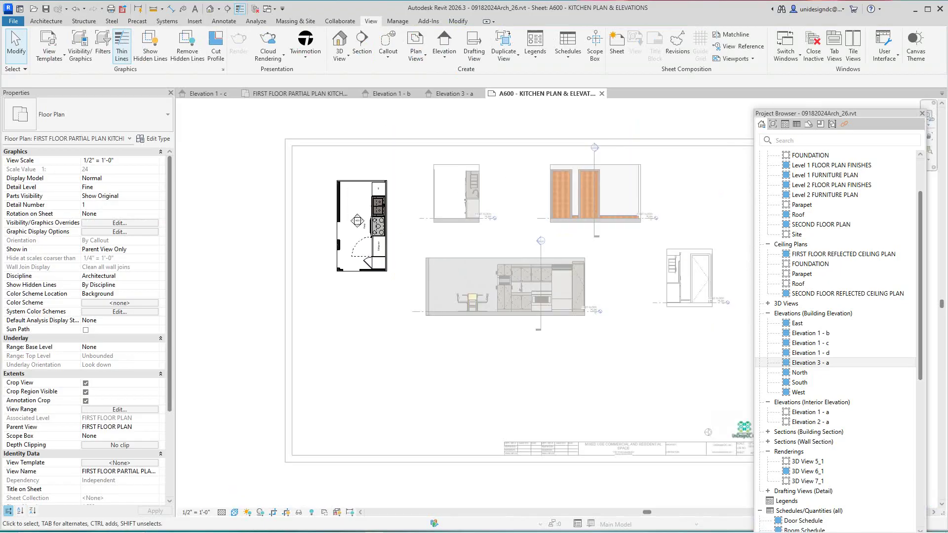
right_click(383, 109)
click(420, 167)
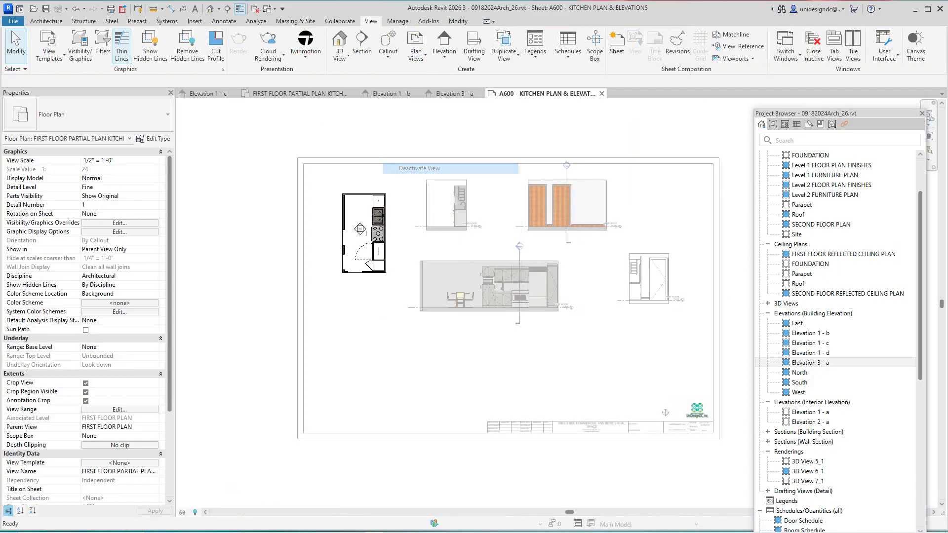
key(Escape)
scroll(384, 282, up, 2)
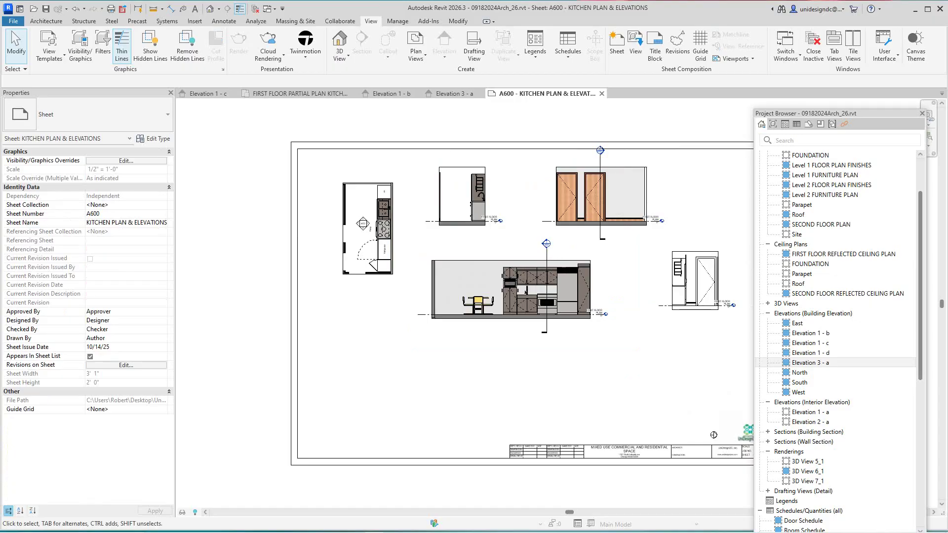
Step: Shift the Elevation 3 - a and Elevation 1 - b viewports to the right along the sheet's upper row
middle_drag(568, 218, 432, 273)
scroll(432, 273, up, 1)
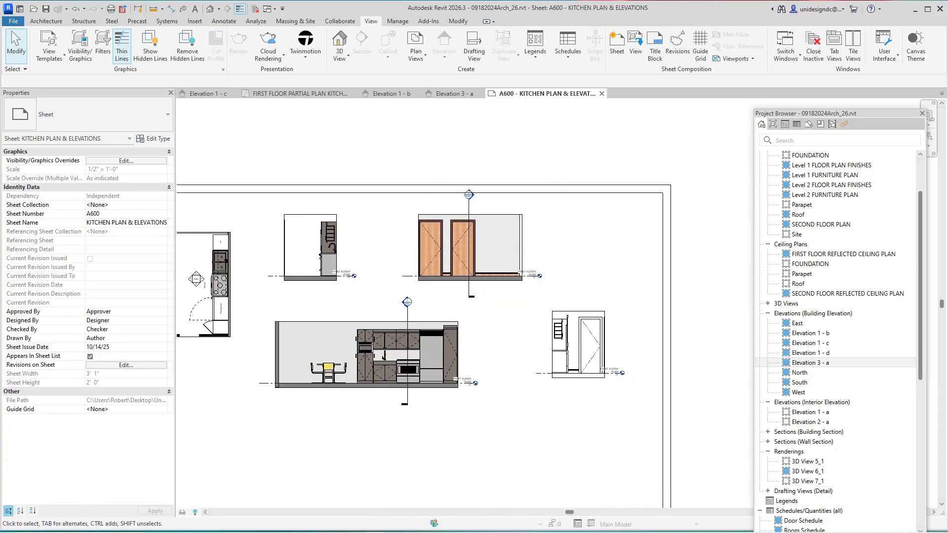
click(366, 346)
scroll(627, 505, down, 1)
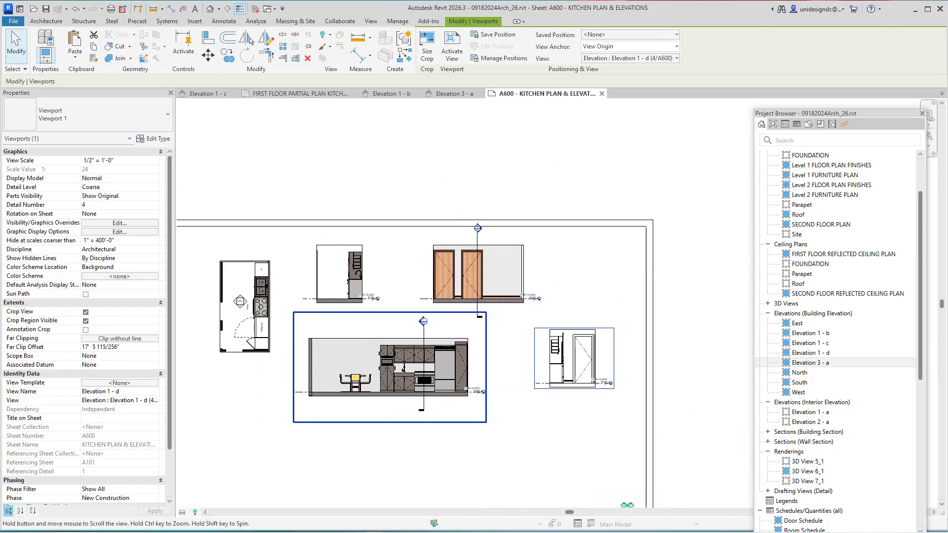
middle_drag(627, 504, 647, 520)
drag(498, 289, 569, 295)
key(Escape)
drag(365, 297, 401, 303)
click(568, 297)
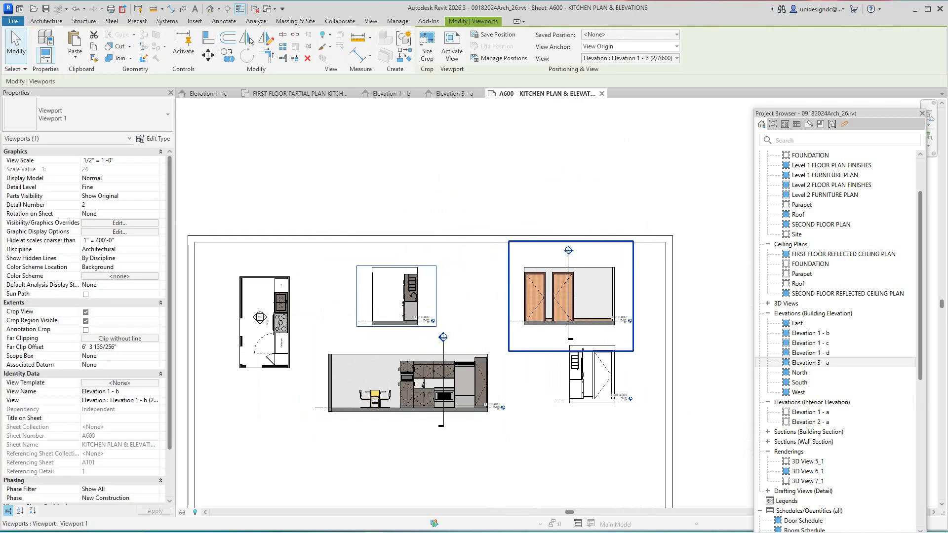
key(Escape)
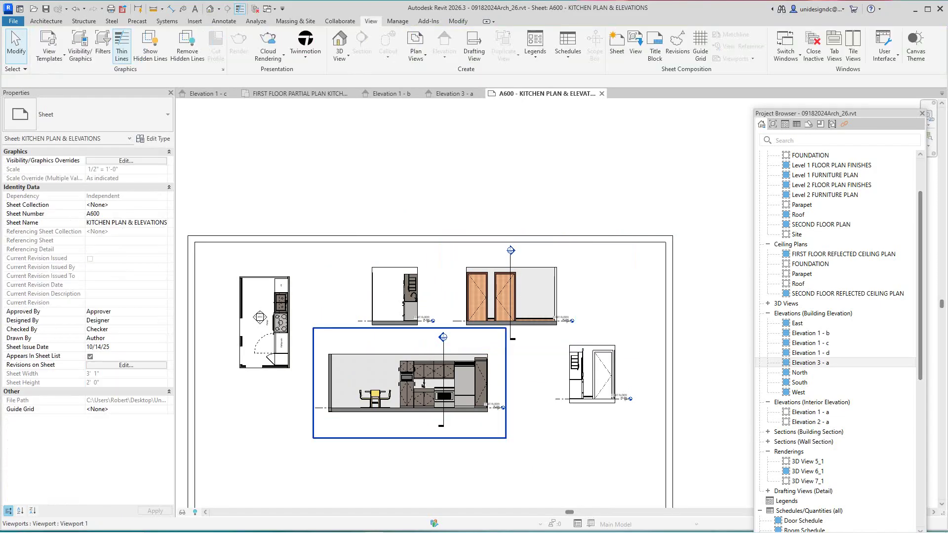
Step: Activate the Elevation 1 - d viewport, set it to Fine detail level and Realistic visual style, and deactivate it
scroll(563, 425, up, 1)
right_click(604, 388)
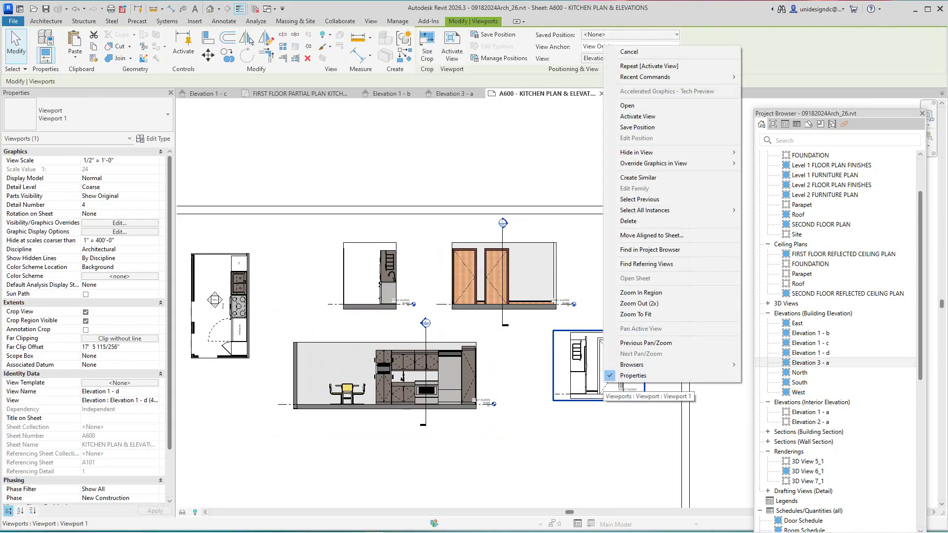
click(637, 116)
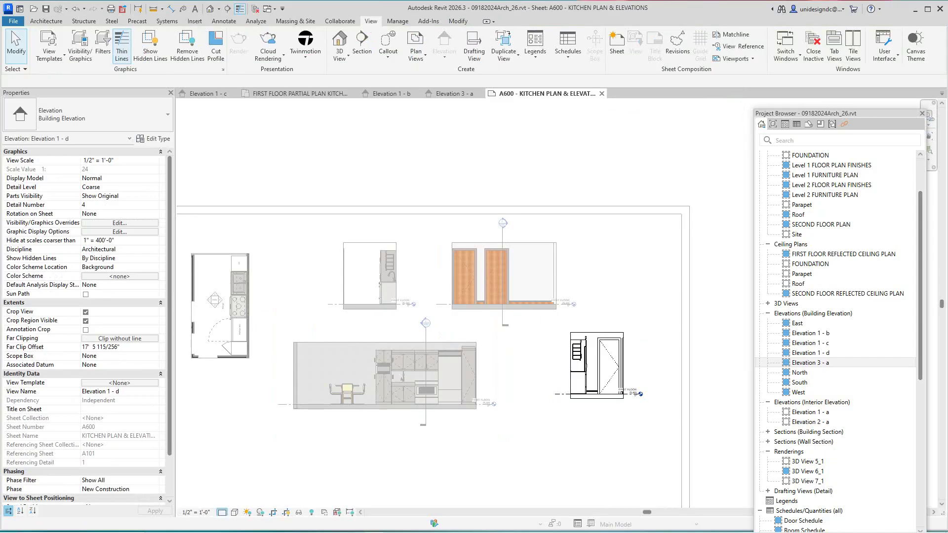
click(222, 512)
click(238, 502)
click(234, 512)
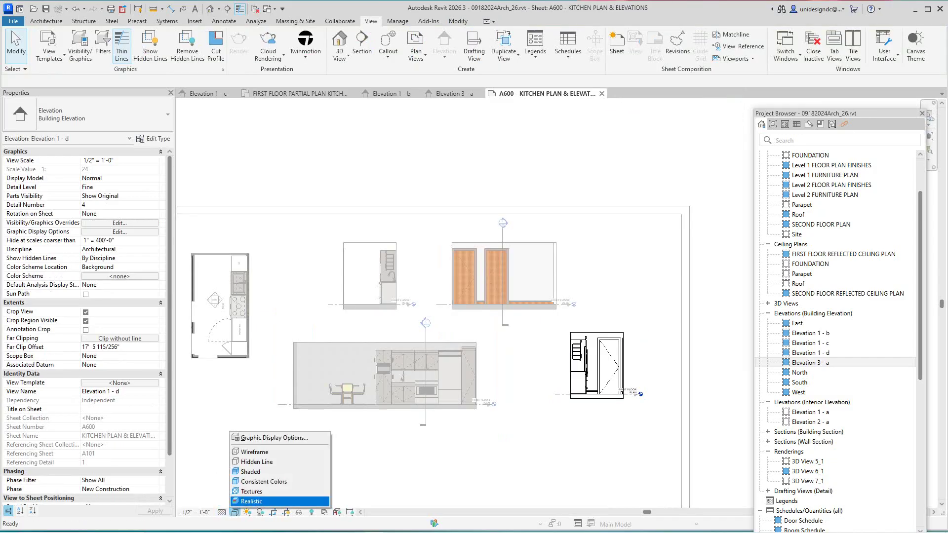
click(252, 501)
scroll(545, 378, down, 2)
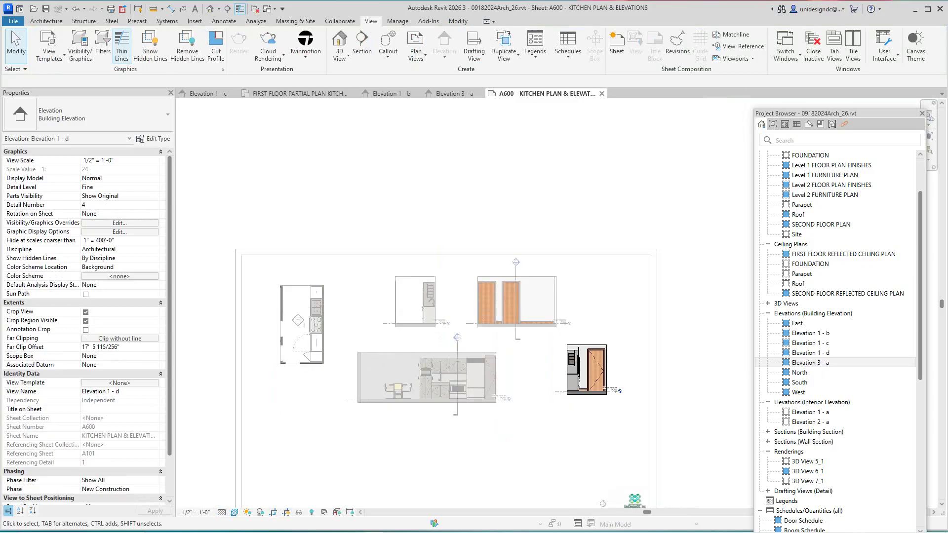
right_click(659, 186)
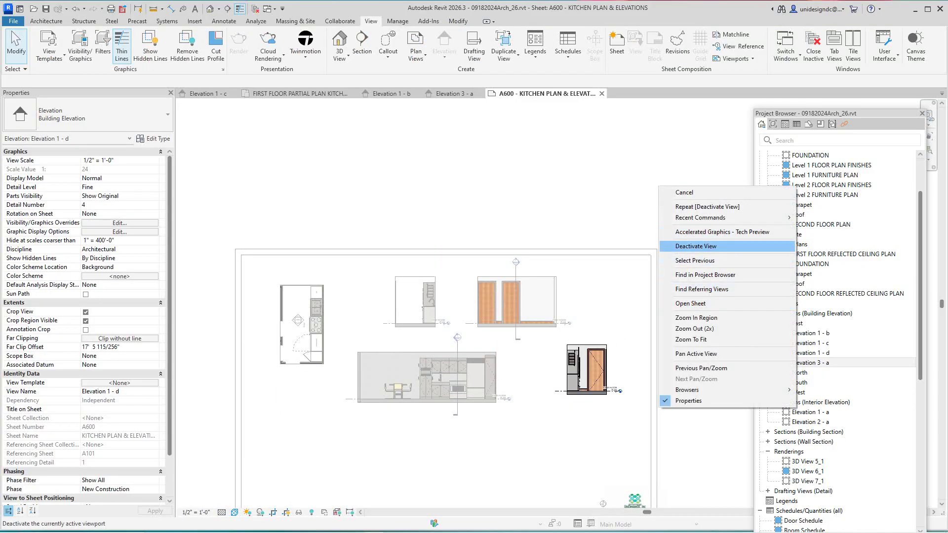
click(696, 245)
Step: Examine the display of the kitchen plan and its elevations across the whole sheet
scroll(493, 346, down, 2)
scroll(494, 346, up, 3)
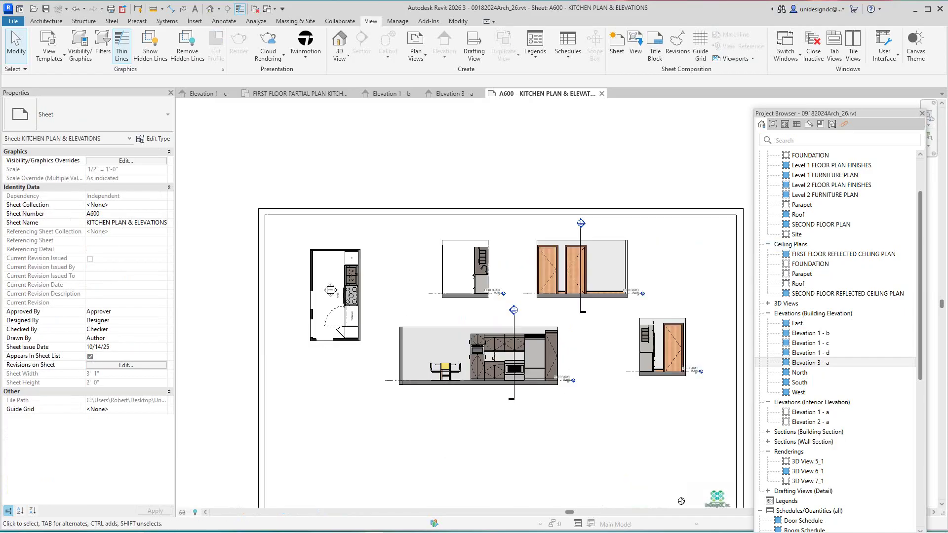
scroll(331, 300, up, 4)
middle_drag(604, 242, 545, 259)
scroll(517, 281, down, 1)
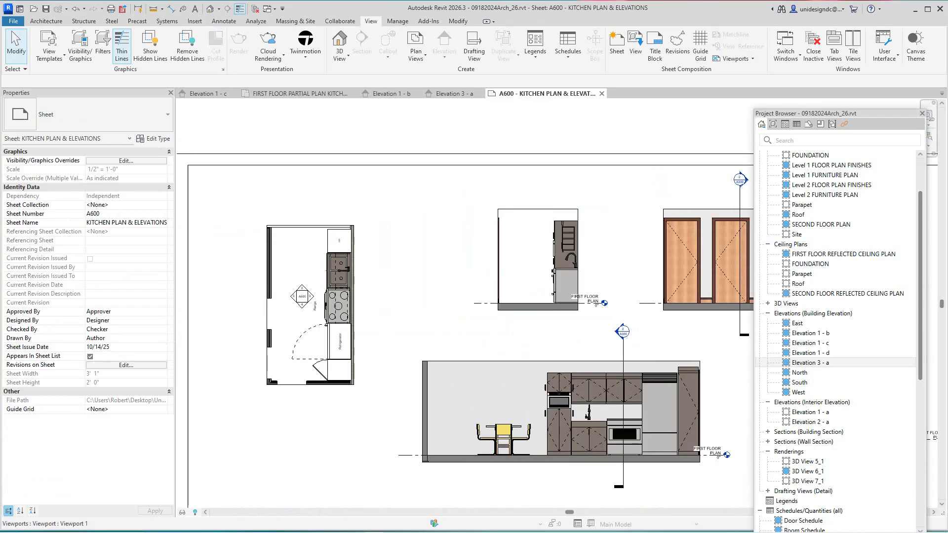
scroll(286, 282, up, 2)
middle_drag(744, 291, 433, 324)
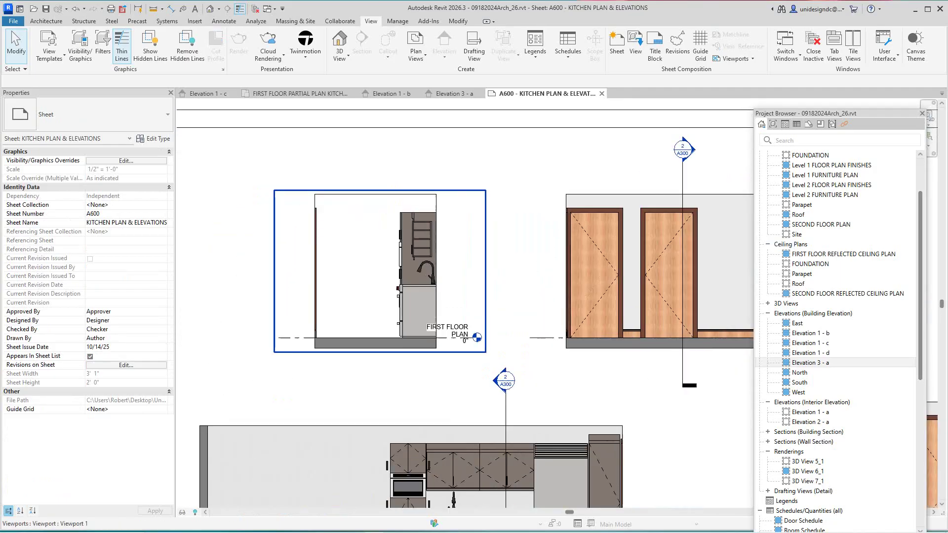
scroll(433, 323, up, 1)
scroll(365, 277, down, 3)
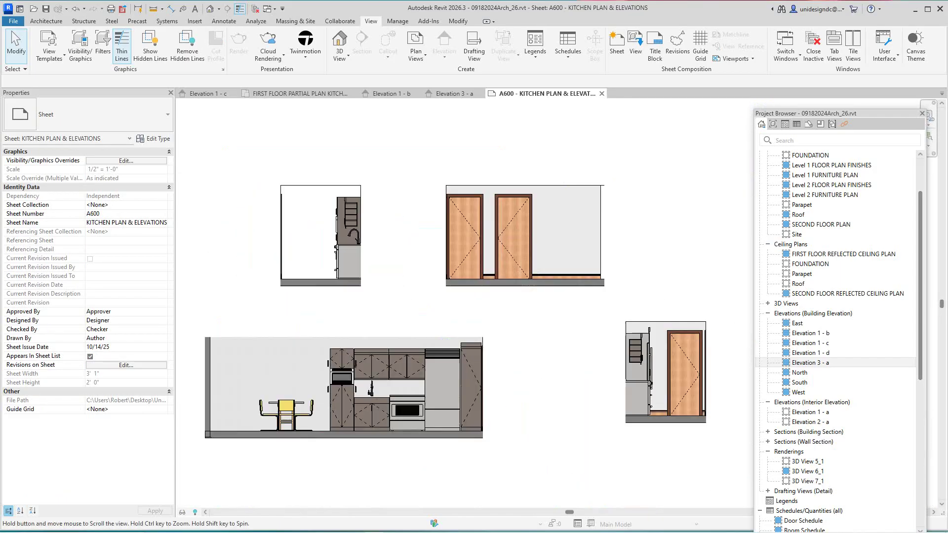
key(z)
key(f)
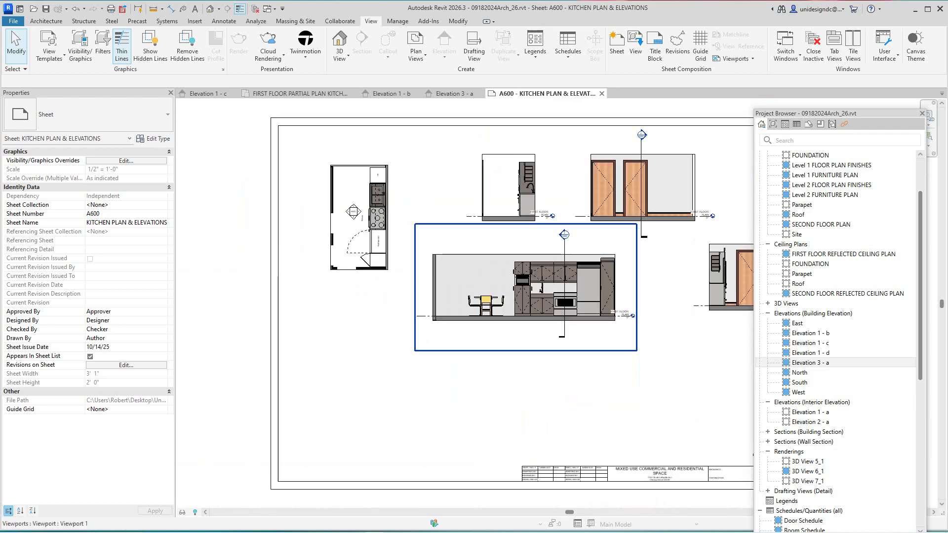
Step: Set Show Title to Yes in the Viewport 1 type properties, using the Elevation 1 - c viewport
click(526, 319)
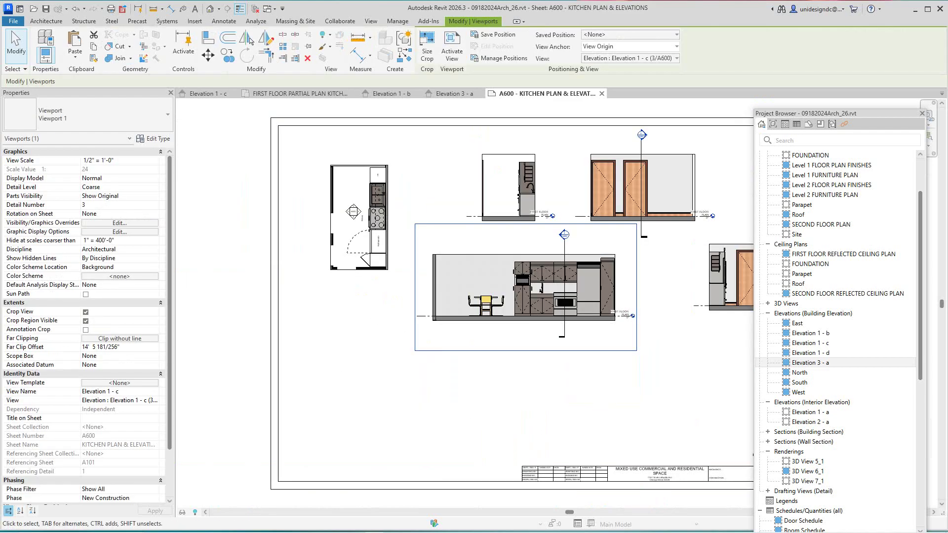
click(153, 138)
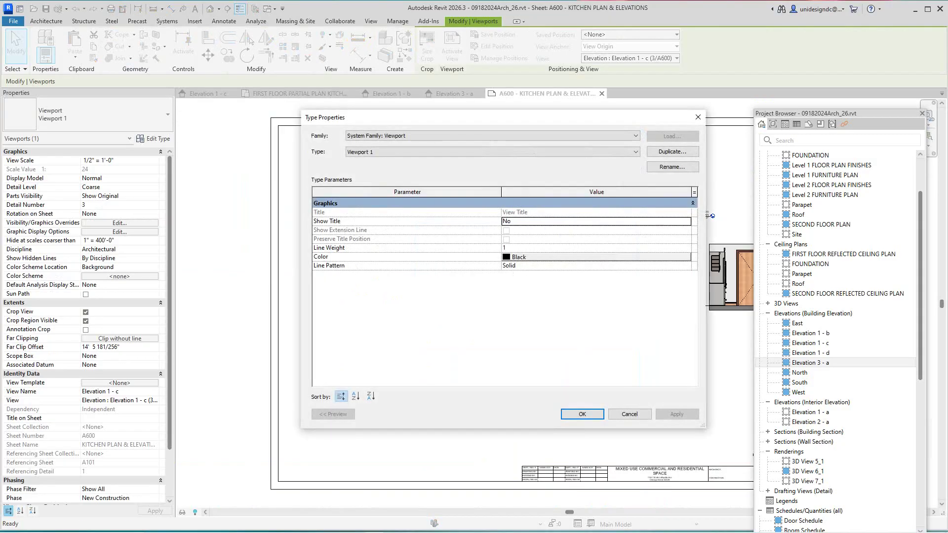
click(687, 221)
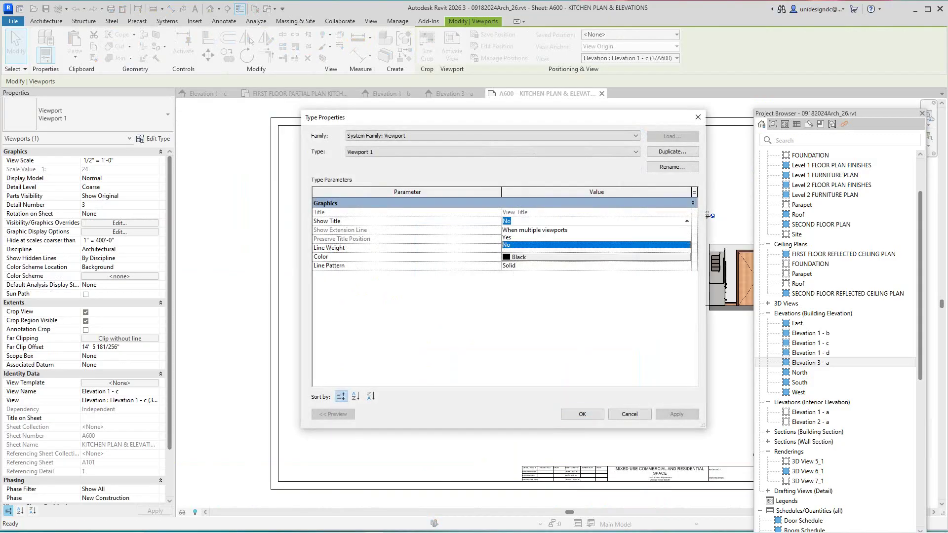
key(Up)
key(Return)
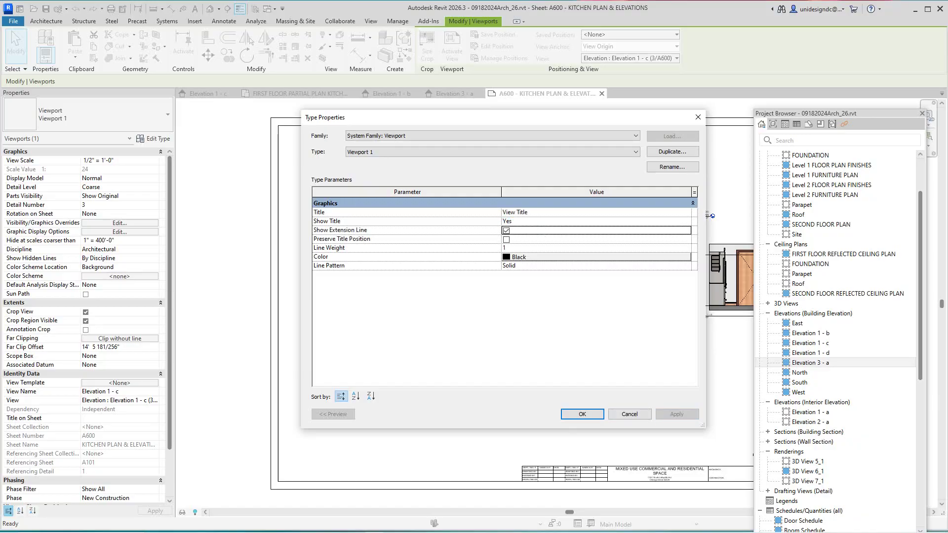
key(Return)
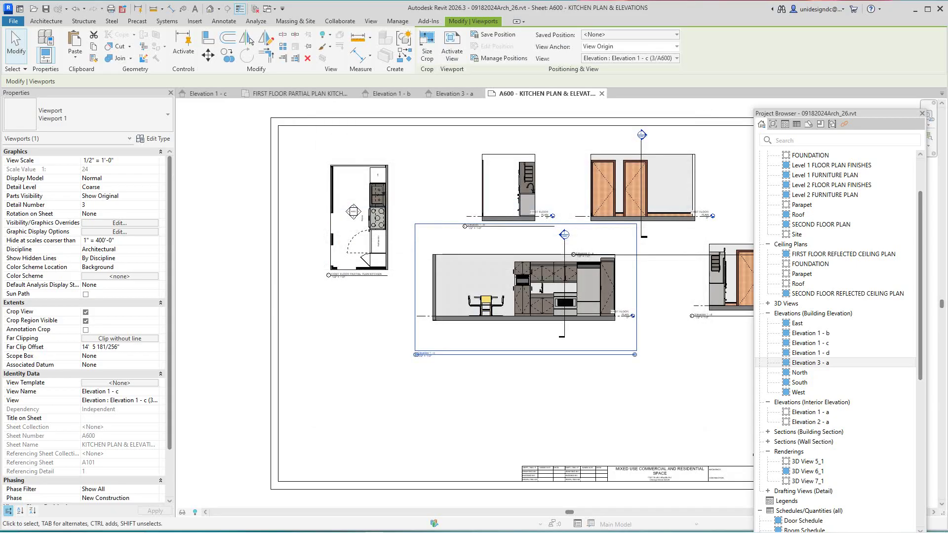
key(Escape)
Step: Examine the view titles and extension lines of the kitchen plan and elevation viewports on the sheet
scroll(508, 216, up, 3)
middle_drag(523, 237, 298, 288)
click(550, 291)
scroll(550, 292, down, 3)
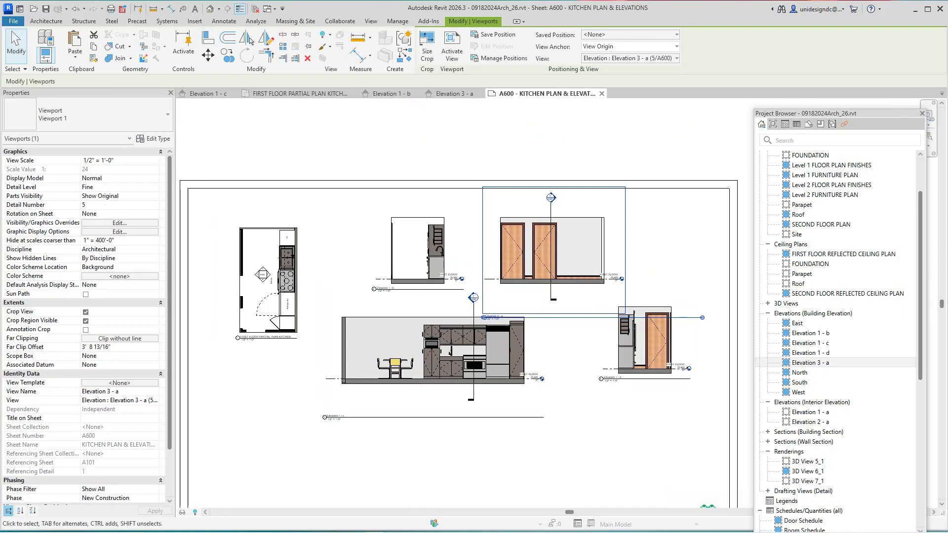
scroll(608, 384, up, 1)
scroll(553, 336, up, 2)
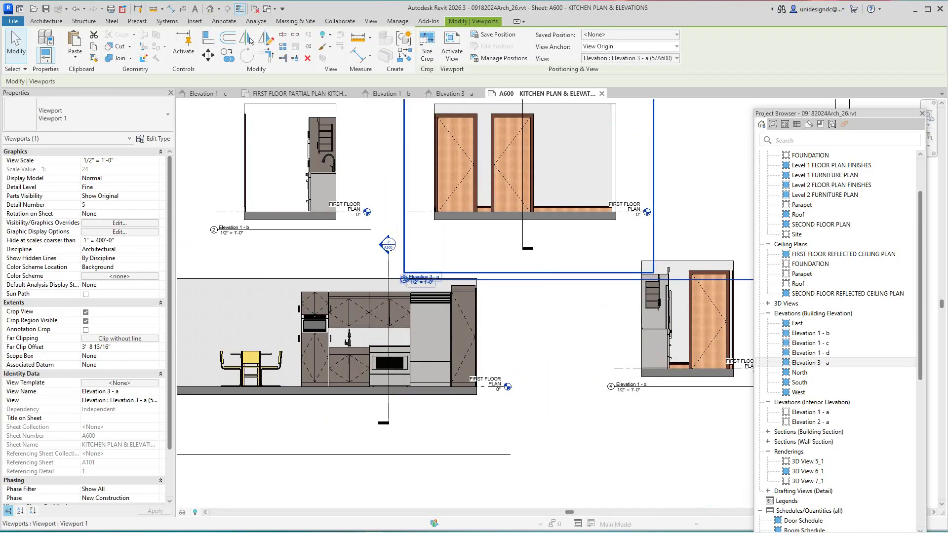
scroll(552, 336, down, 3)
middle_drag(552, 337, 651, 280)
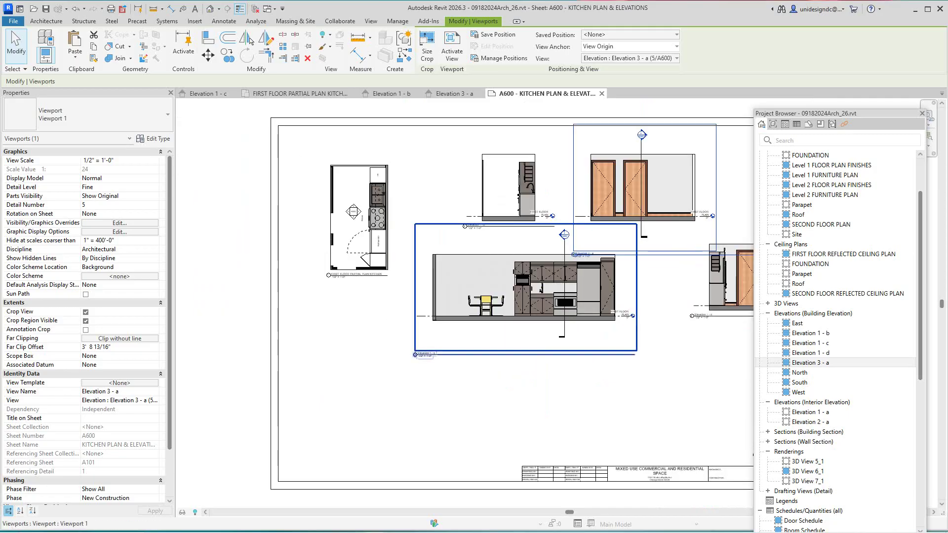
scroll(496, 157, up, 3)
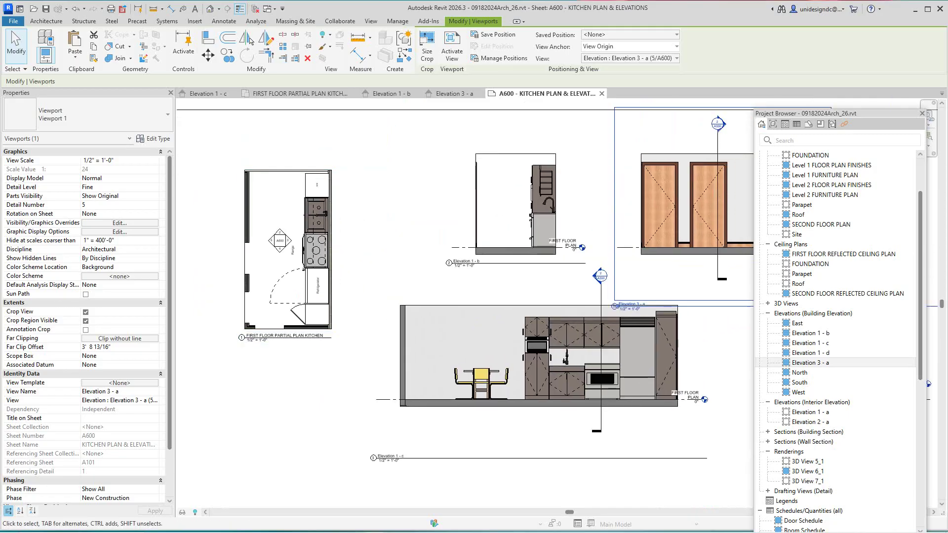
scroll(365, 282, down, 1)
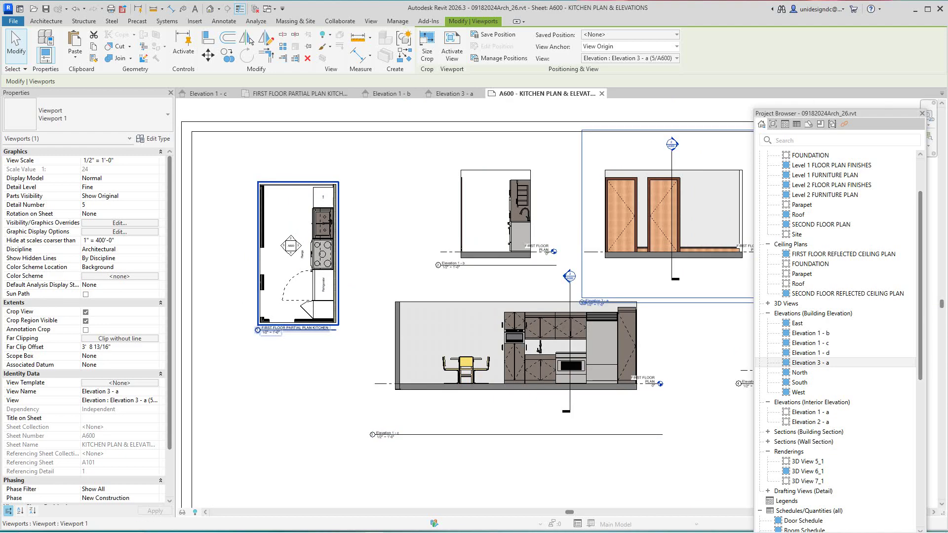
scroll(301, 314, down, 6)
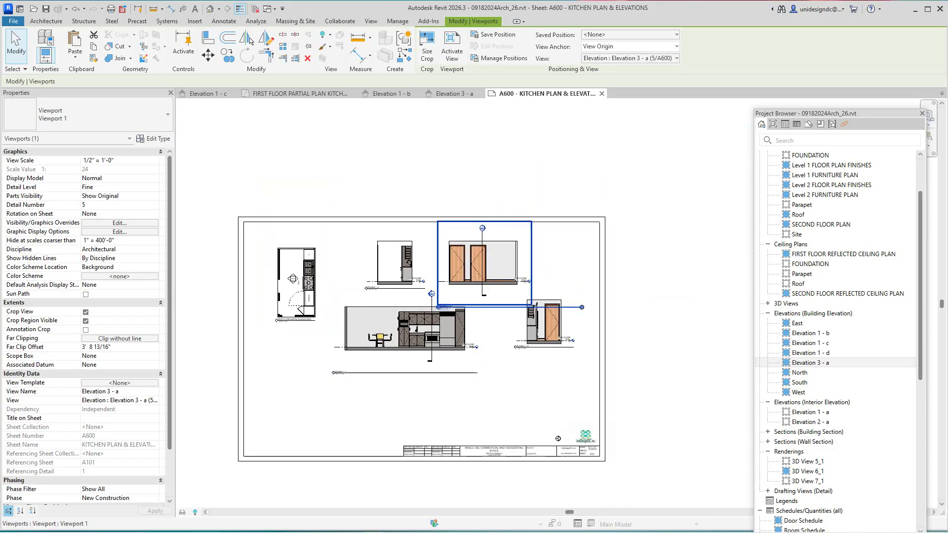
scroll(401, 355, up, 3)
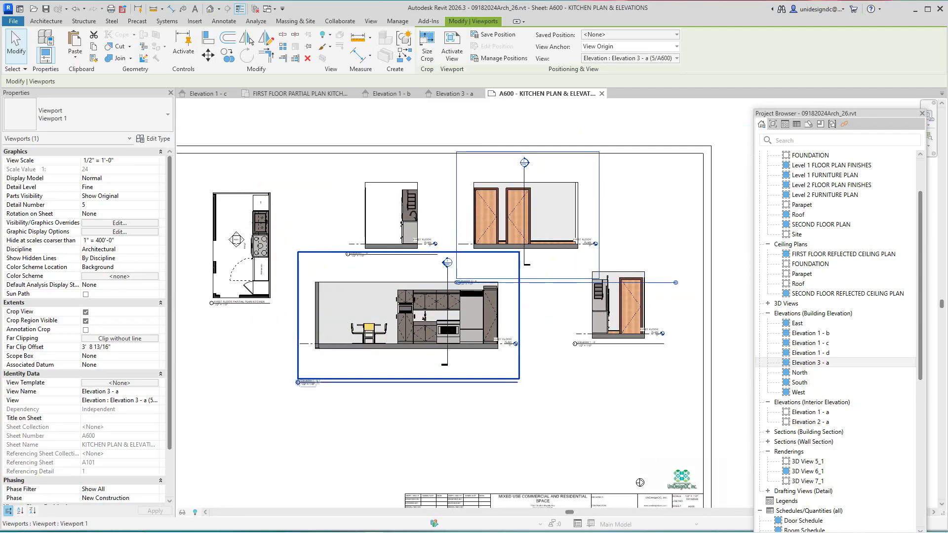
scroll(477, 344, down, 1)
middle_drag(476, 345, 516, 332)
Step: Move the kitchen plan viewport down beside Elevation 1 - c, and shift the Elevation 1 - b viewport left
drag(311, 252, 311, 287)
click(363, 262)
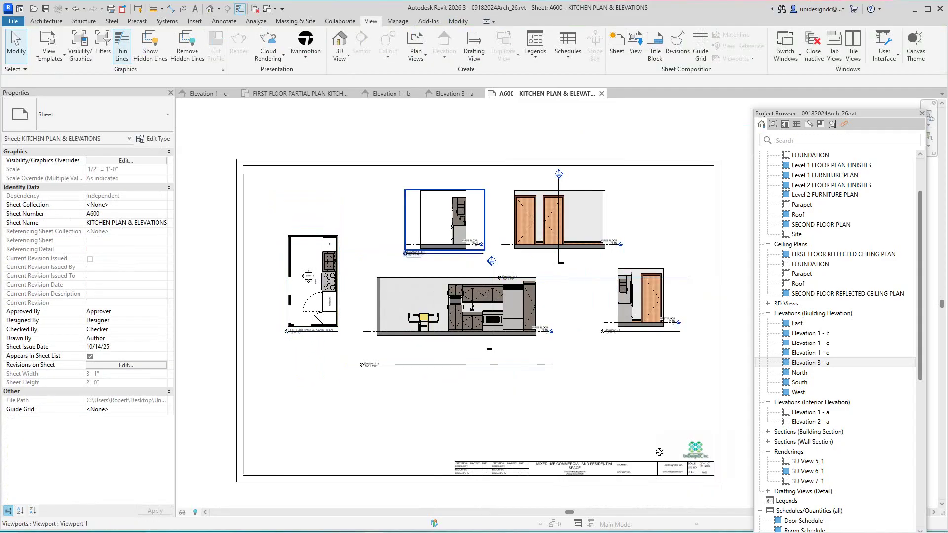
click(445, 217)
drag(445, 218, 419, 218)
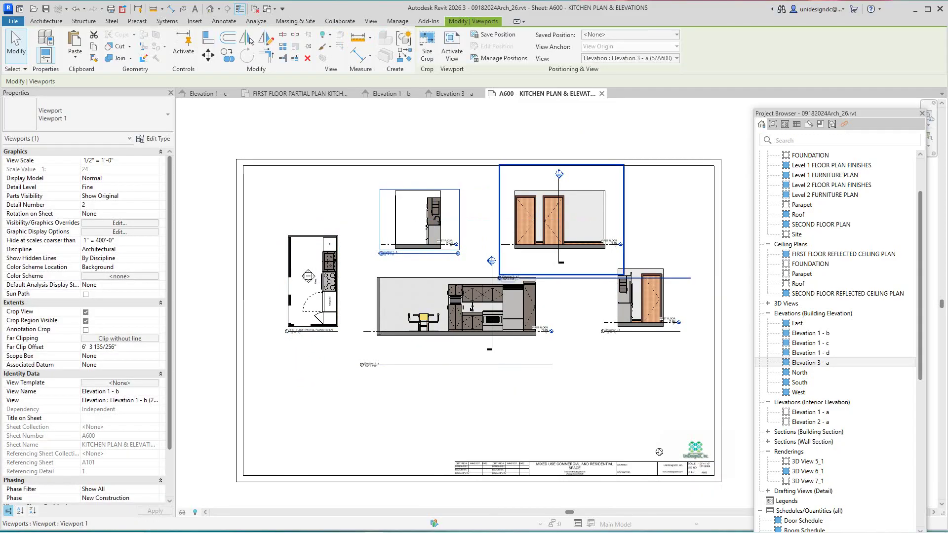
Step: Shift the Elevation 3 - a viewport left, and move Elevation 1 - d left and down to level its floor line with Elevation 1 - c
click(559, 217)
drag(559, 218, 539, 217)
click(642, 296)
mouse_move(642, 297)
mouse_down()
mouse_move(638, 335)
mouse_move(628, 304)
mouse_up()
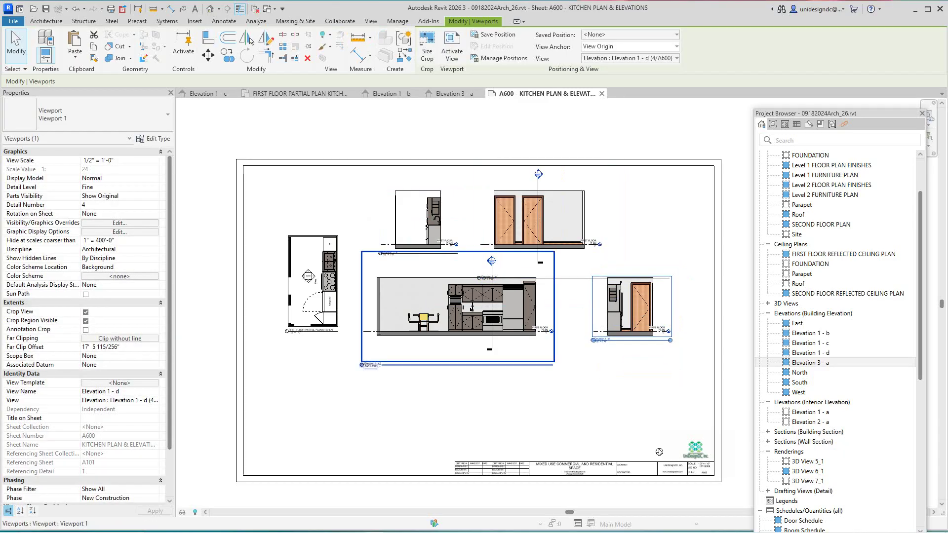
Step: Shorten the title line of Elevation 1 - c and move the title up to just beneath the elevation's floor
click(459, 307)
drag(459, 306, 459, 306)
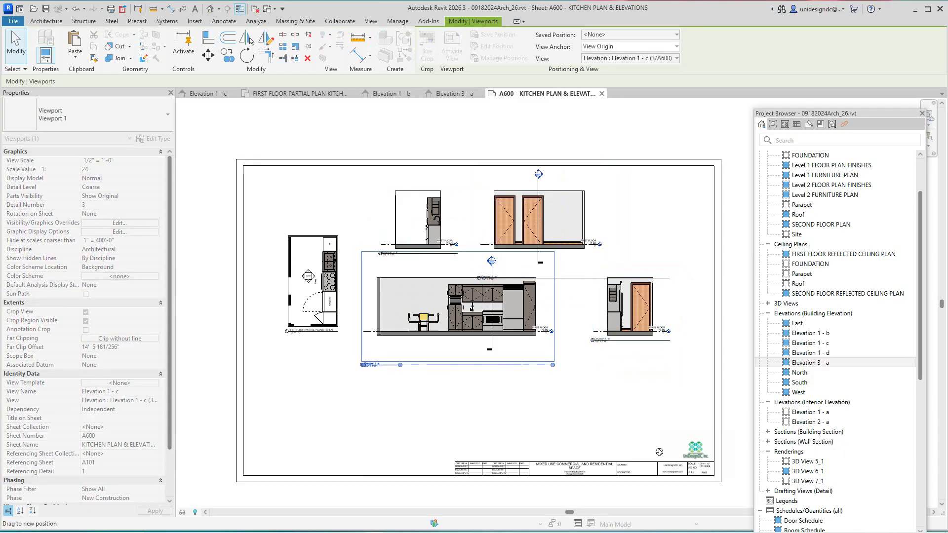
click(409, 386)
drag(393, 364, 385, 340)
click(376, 365)
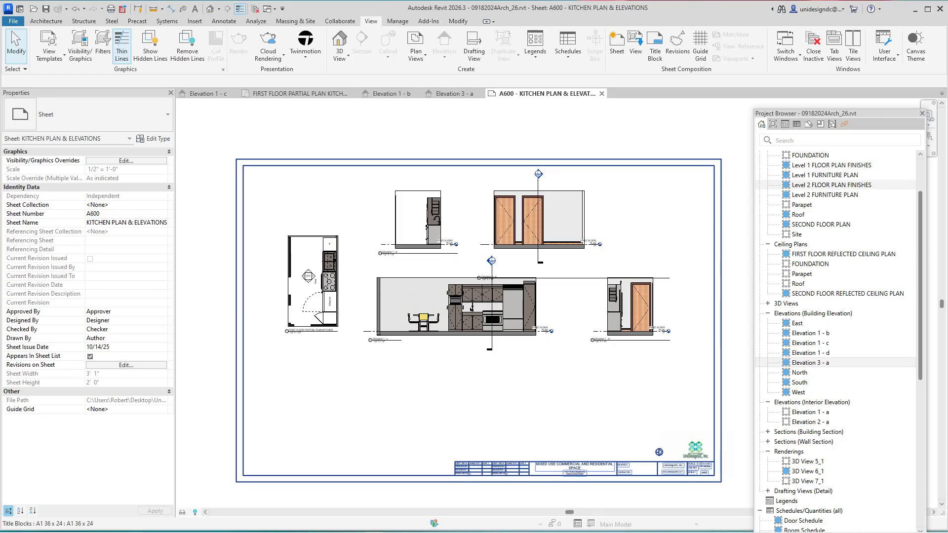
Step: Open the FIRST FLOOR PLAN view at Kitchen A and Kitchen B
scroll(839, 244, up, 3)
scroll(840, 244, up, 1)
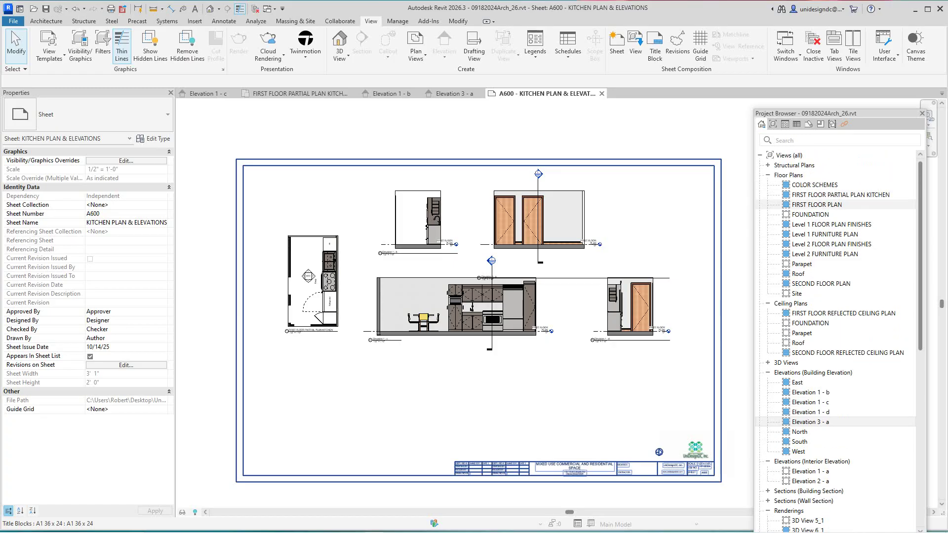
click(817, 204)
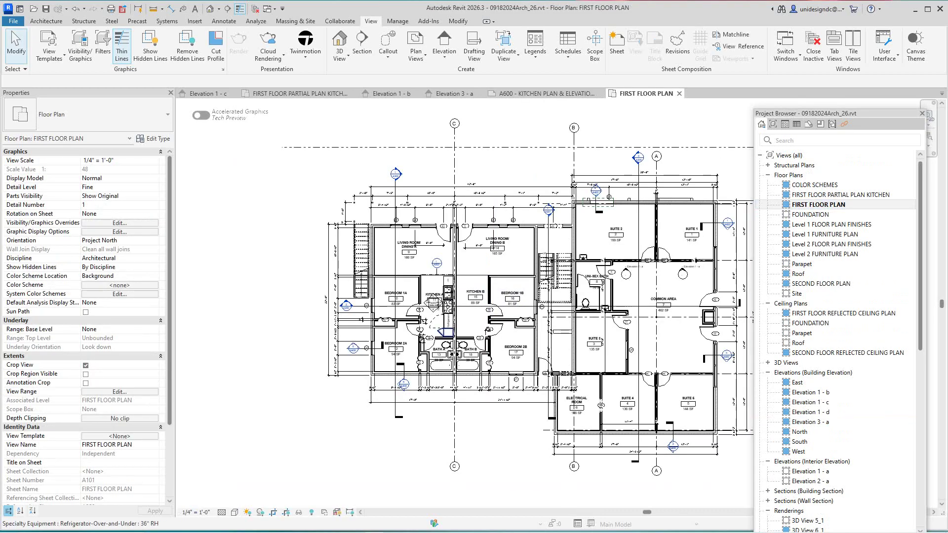
scroll(480, 308, up, 5)
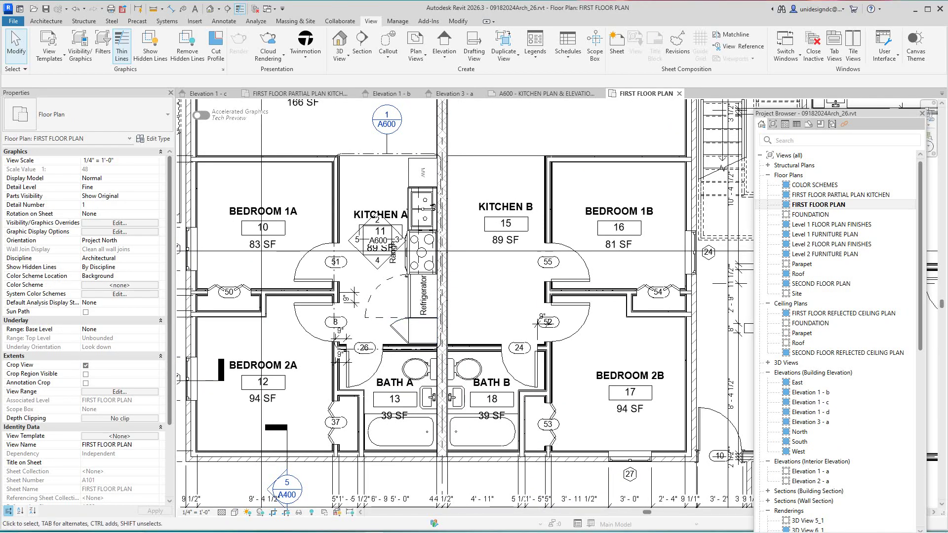
Step: Mirror a copy of Kitchen A's refrigerator, range, sink, MW unit and end cabinet into Kitchen B about the centreline of the shared wall
click(423, 296)
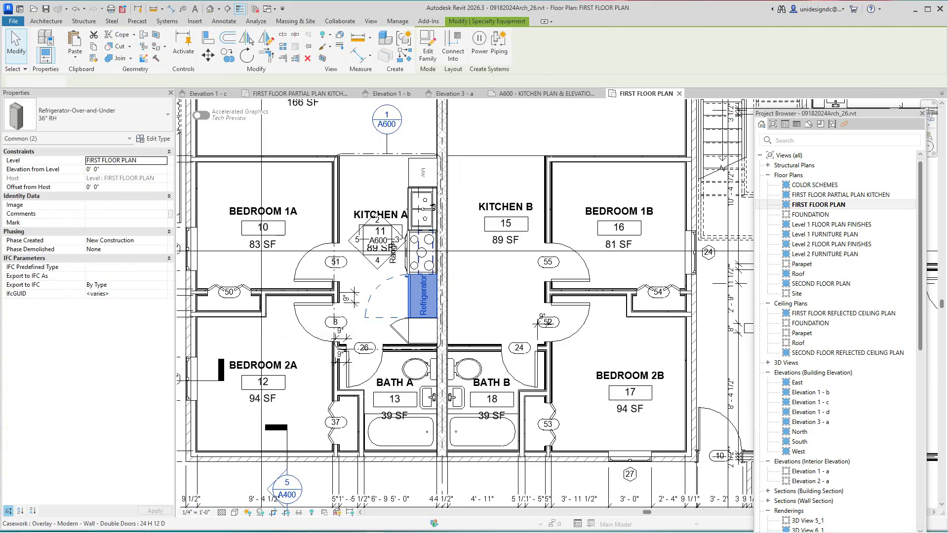
ctrl+click(423, 252)
ctrl+click(423, 208)
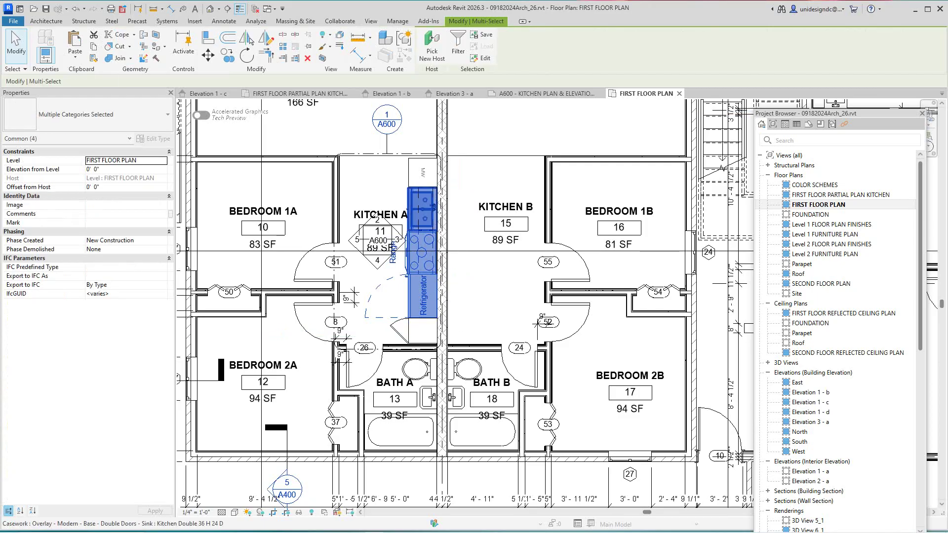
ctrl+click(423, 173)
ctrl+click(423, 331)
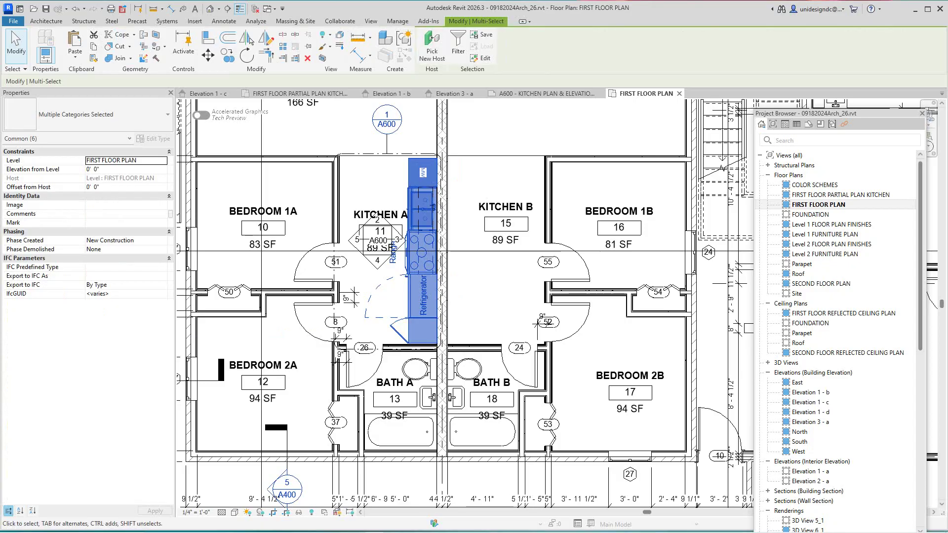
click(250, 40)
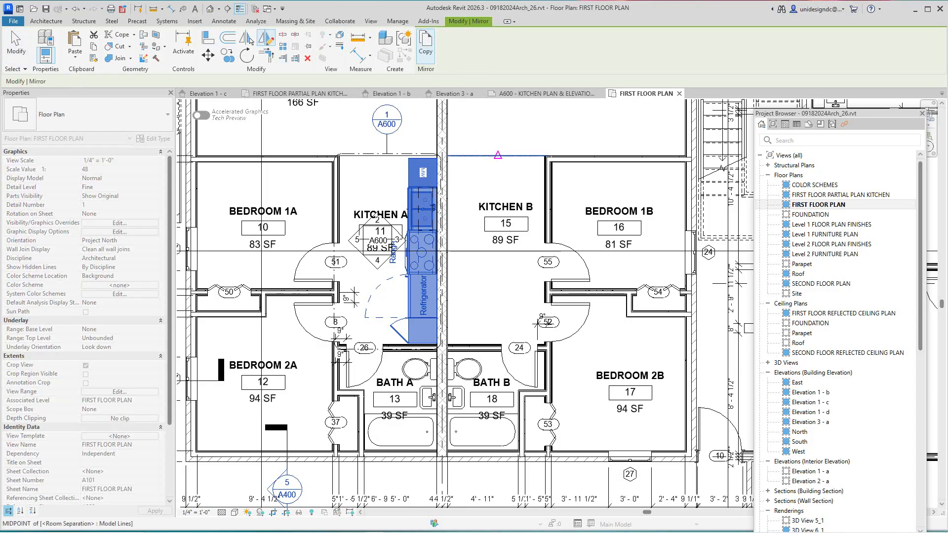
click(442, 118)
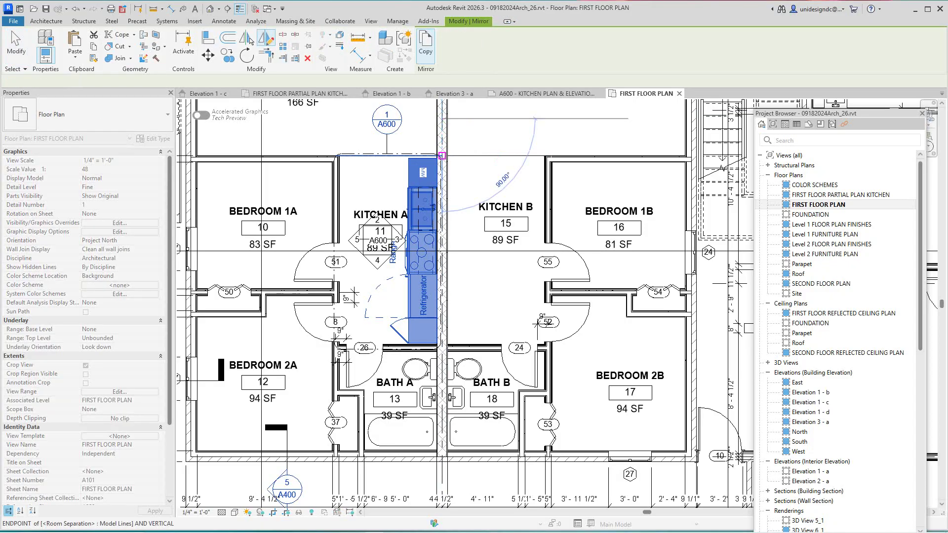
click(442, 156)
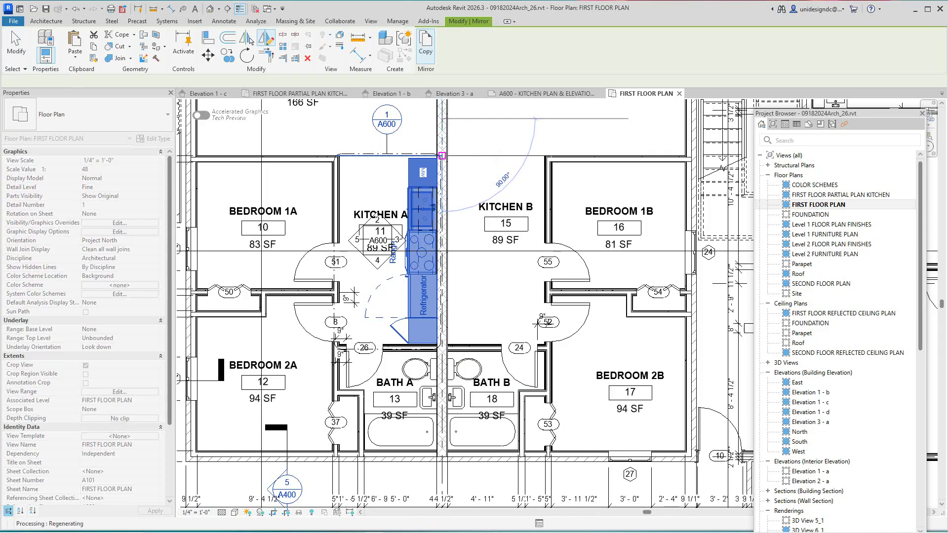
click(489, 148)
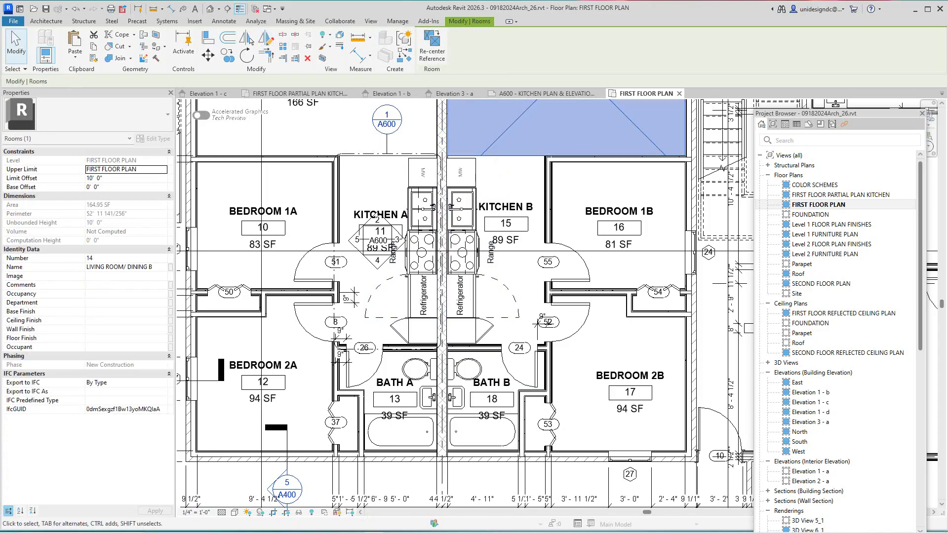
scroll(479, 283, up, 3)
scroll(479, 283, down, 3)
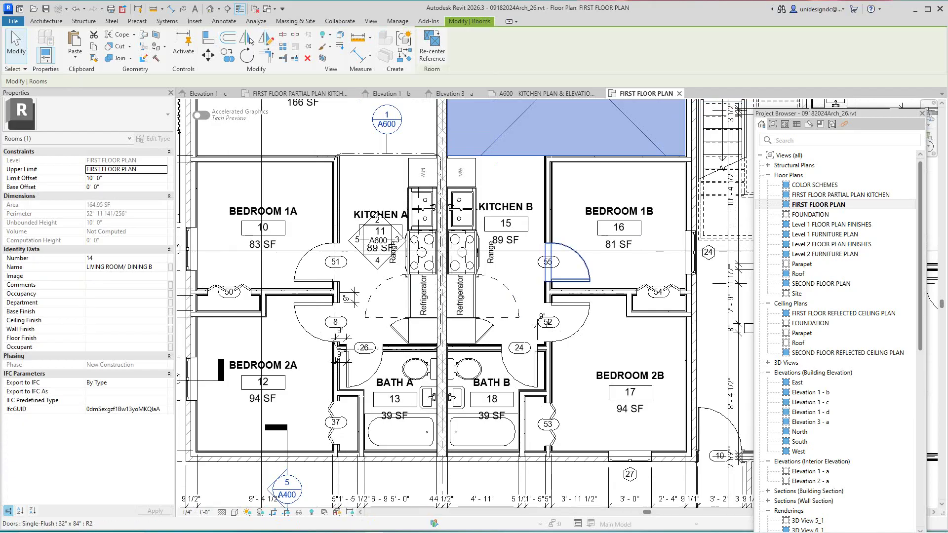
Step: Open the Level 2 FLOOR PLAN FINISHES and Level 1 FURNITURE PLAN views to compare the kitchens
scroll(568, 266, down, 3)
scroll(408, 298, down, 4)
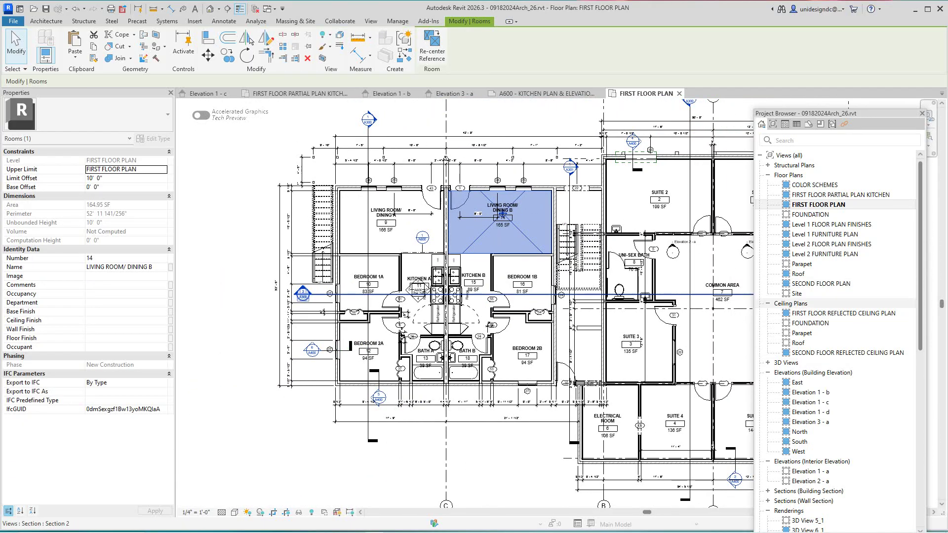
double_click(834, 244)
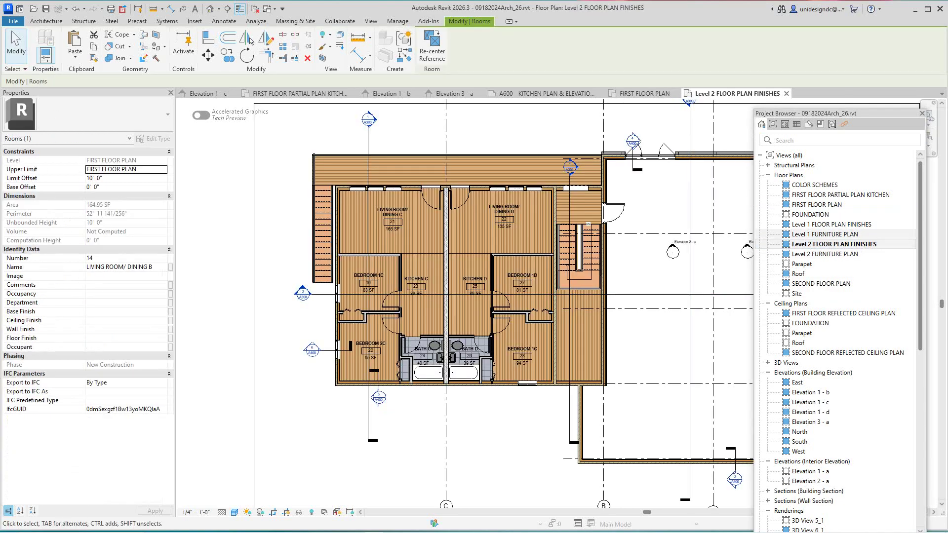
double_click(825, 235)
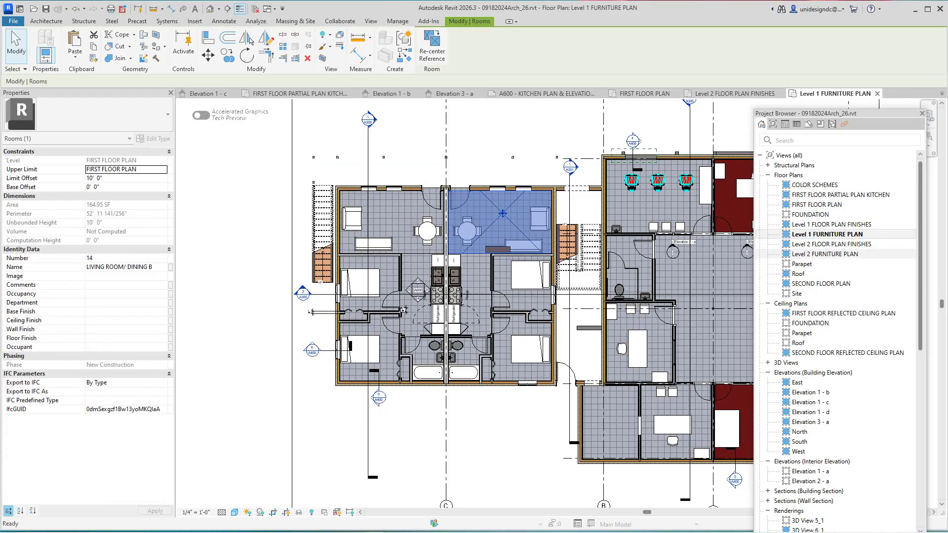
Step: Open the Level 1 FLOOR PLAN FINISHES view, clear the room selection, and examine the fixtures in Kitchen A and Kitchen B
click(842, 224)
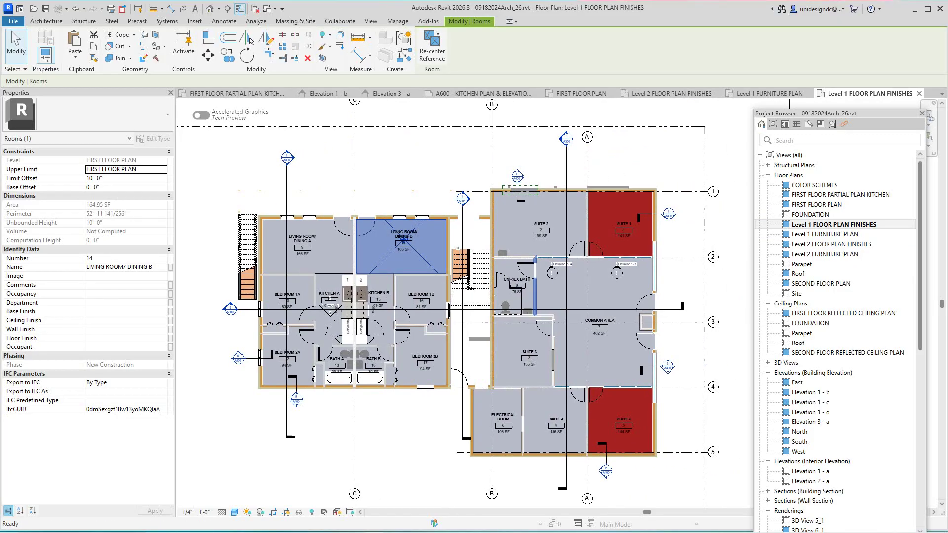
scroll(351, 277, up, 3)
key(Escape)
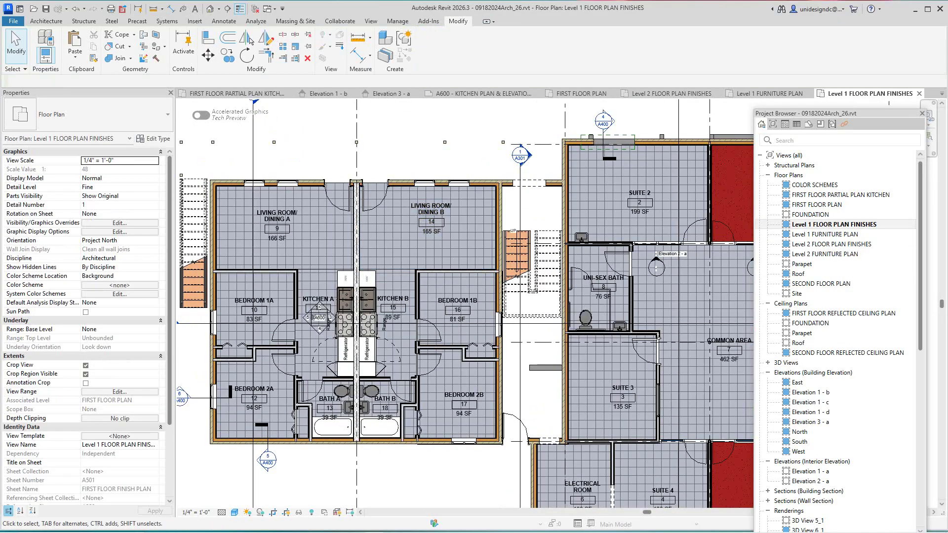
scroll(334, 320, up, 3)
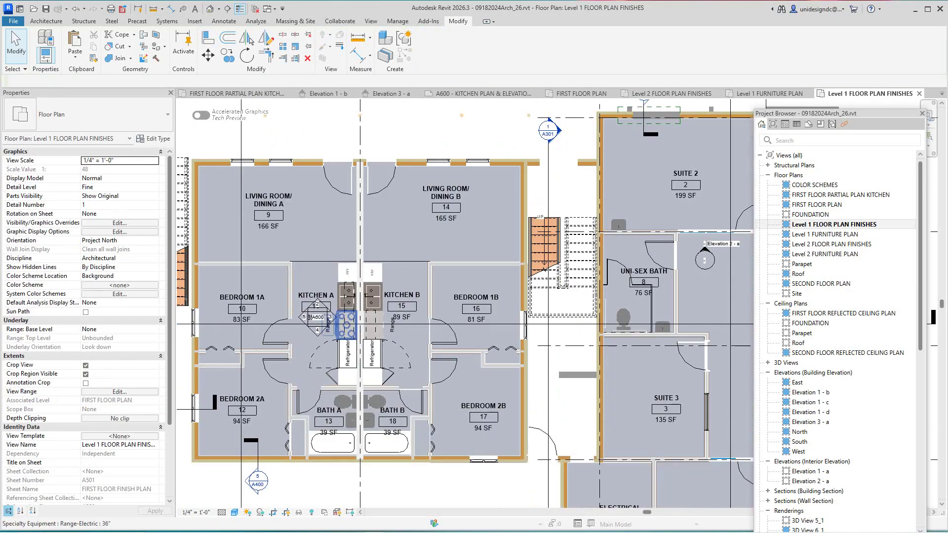
scroll(347, 321, down, 3)
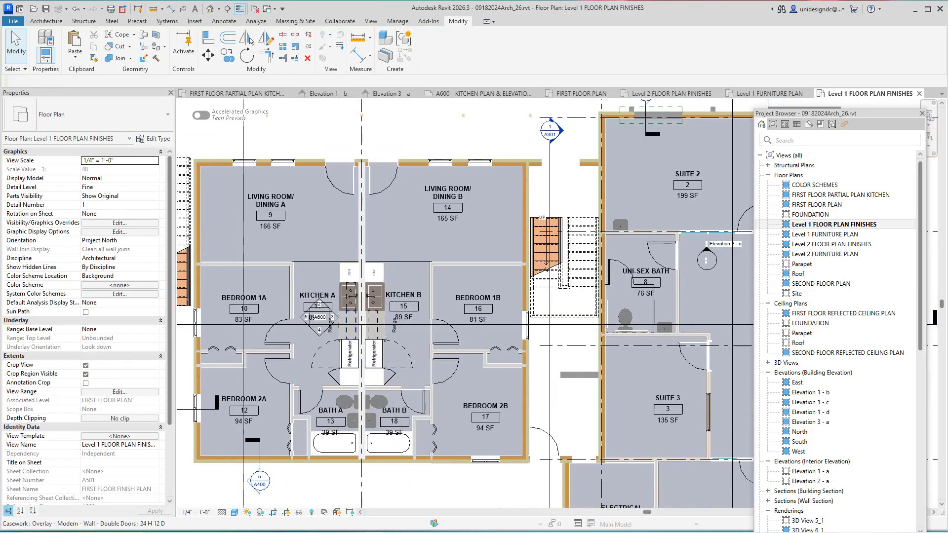
scroll(346, 321, down, 2)
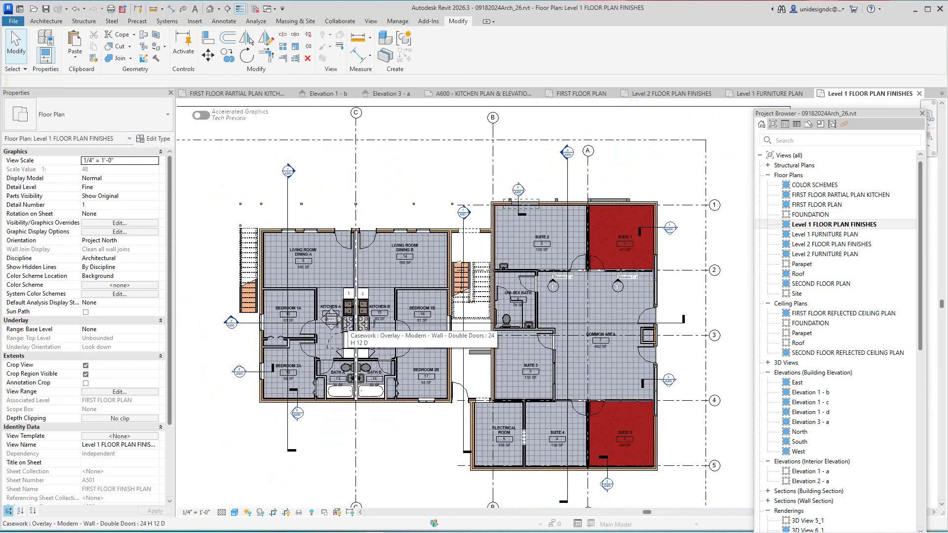